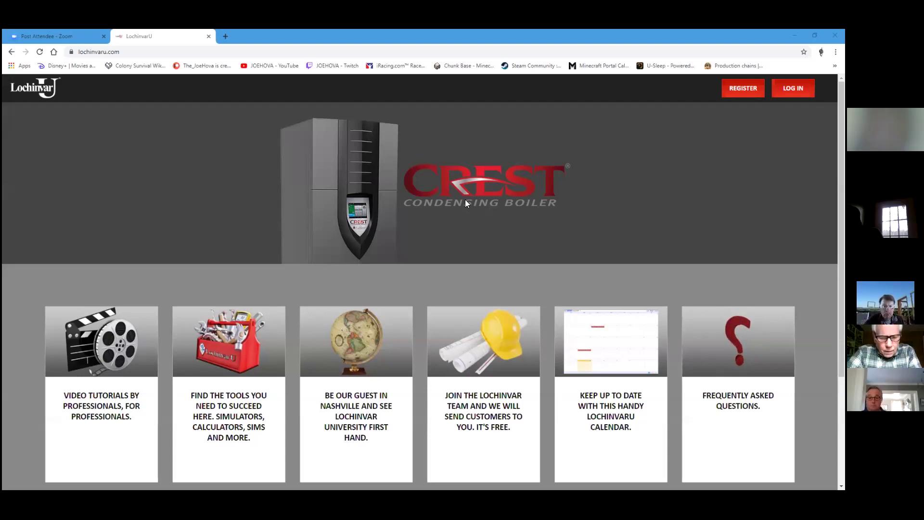
Open the video tutorials section of LochinvarU and agree to the qualified service technician disclaimer
scroll(479, 215, down, 2)
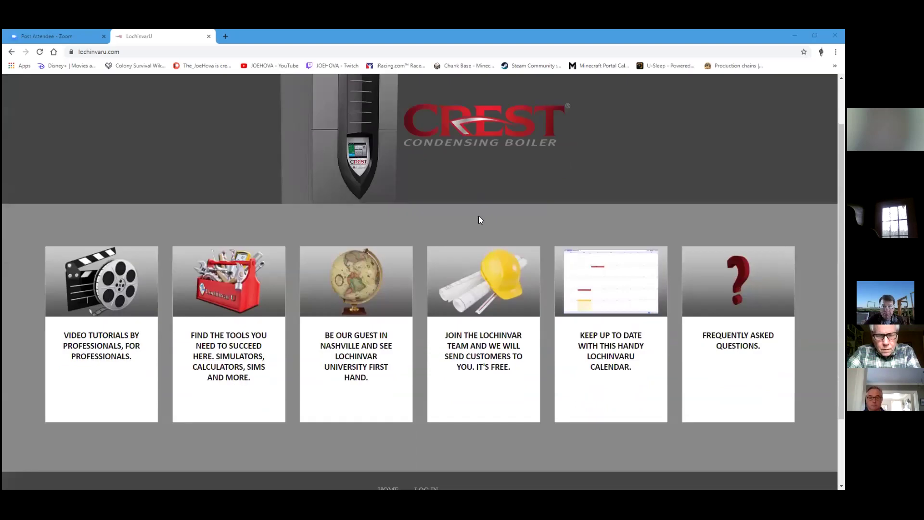
click(130, 261)
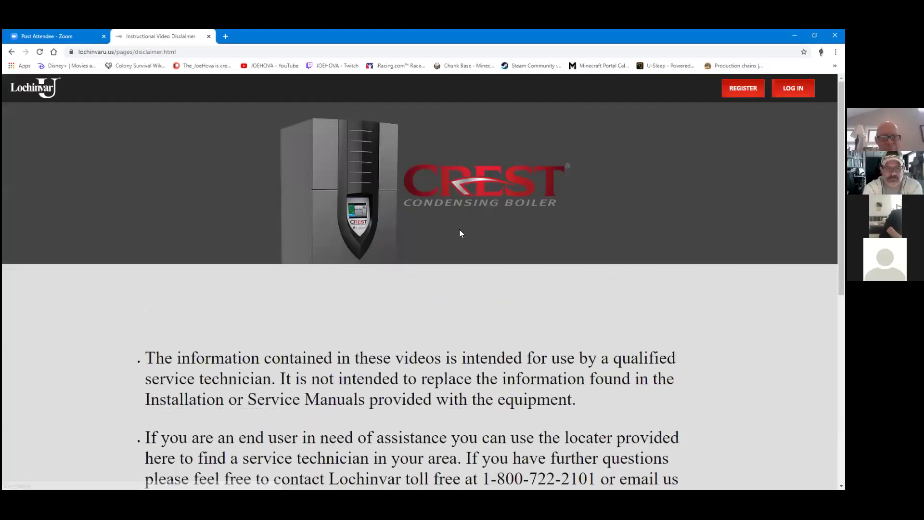
scroll(409, 227, down, 3)
scroll(410, 227, down, 1)
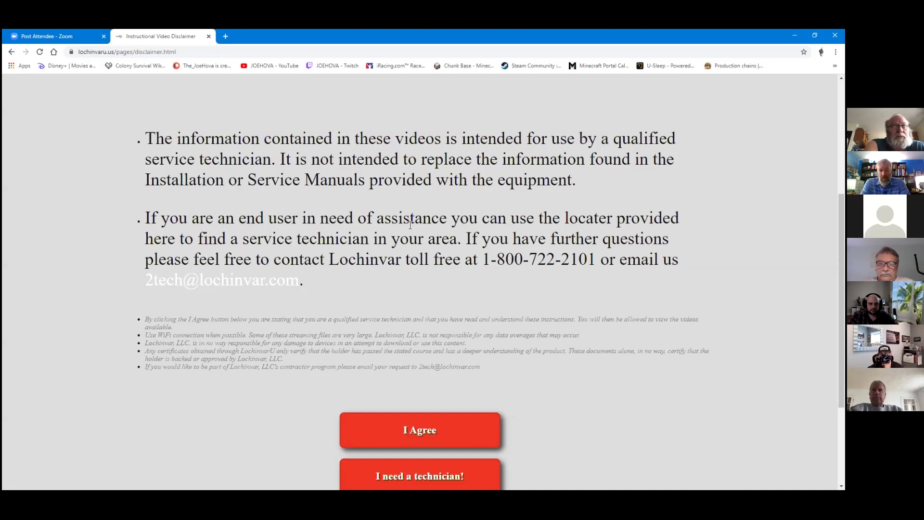
scroll(418, 193, down, 2)
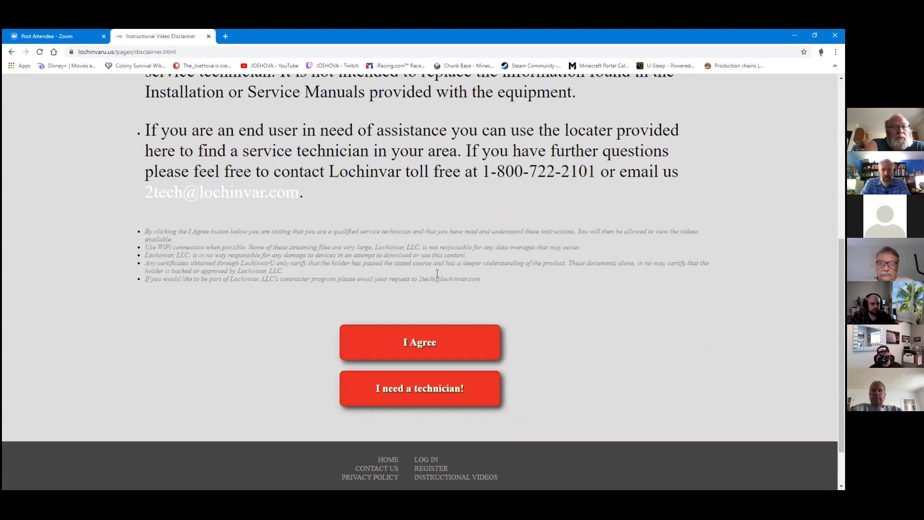
click(419, 344)
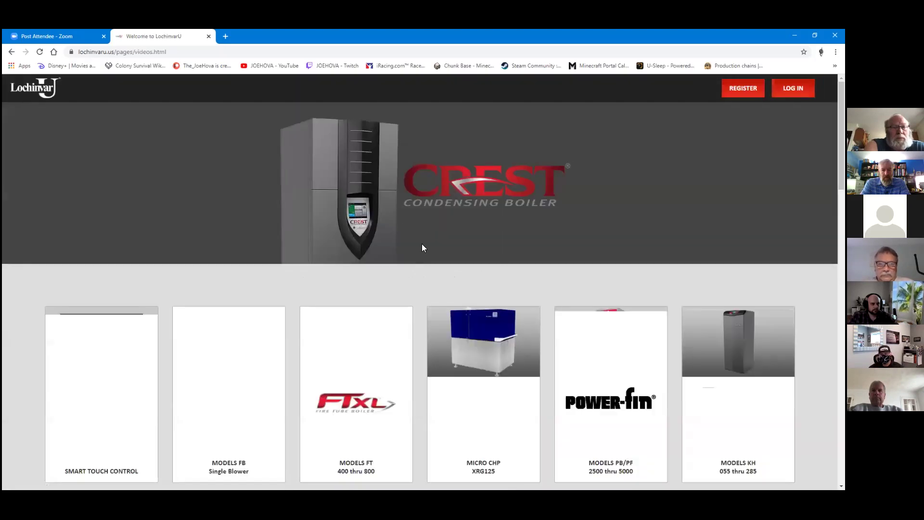
Open the current Smart Touch Control tutorials from the product list and look through all the videos down to Service Notification
scroll(422, 244, down, 3)
scroll(422, 243, down, 3)
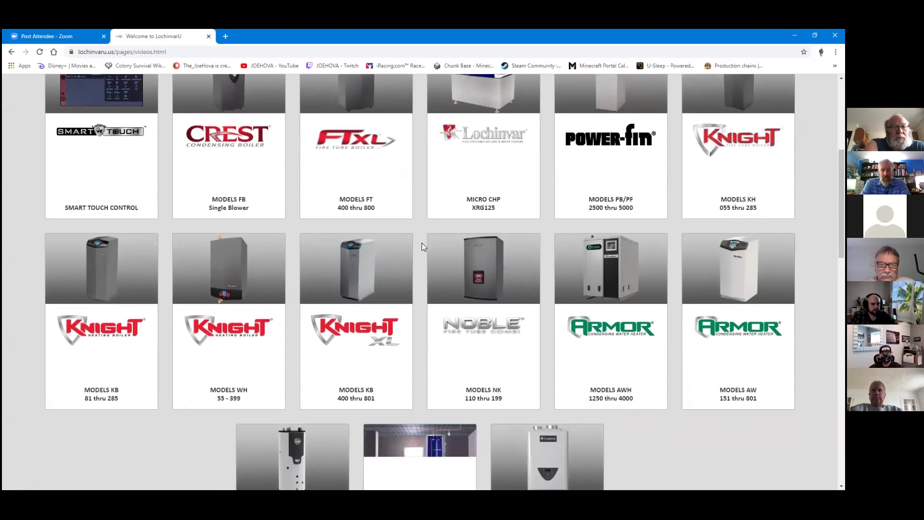
scroll(411, 228, up, 1)
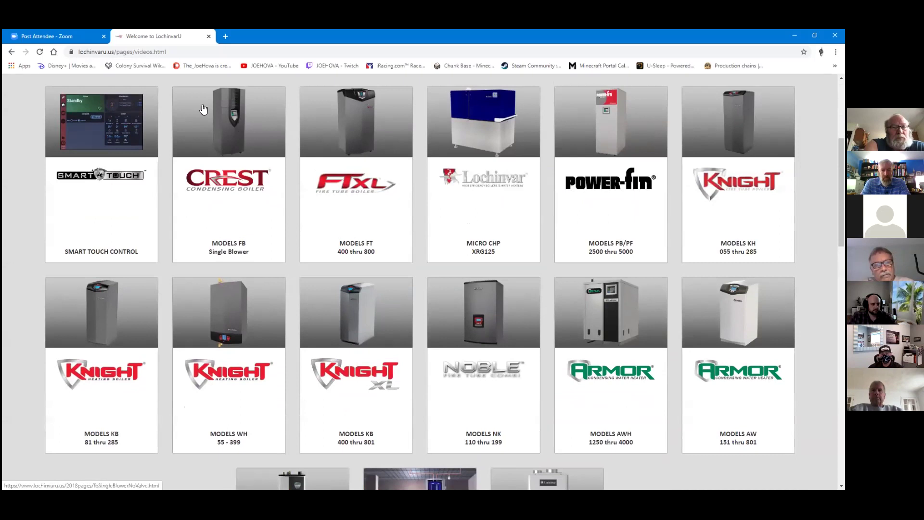
click(109, 136)
scroll(275, 199, down, 3)
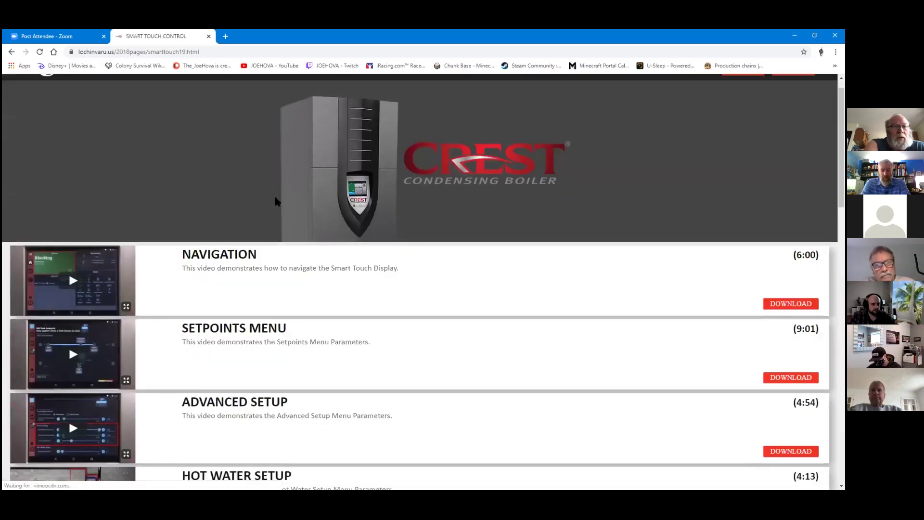
scroll(275, 197, down, 5)
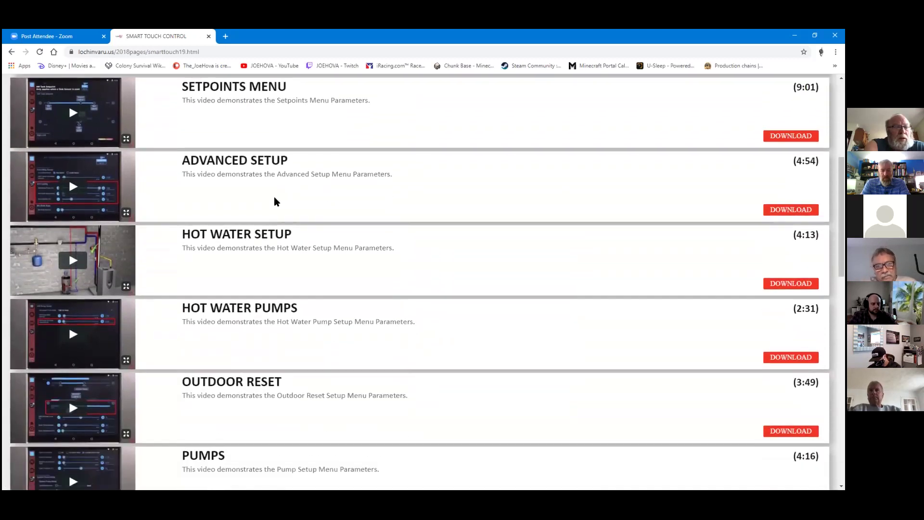
scroll(276, 201, down, 5)
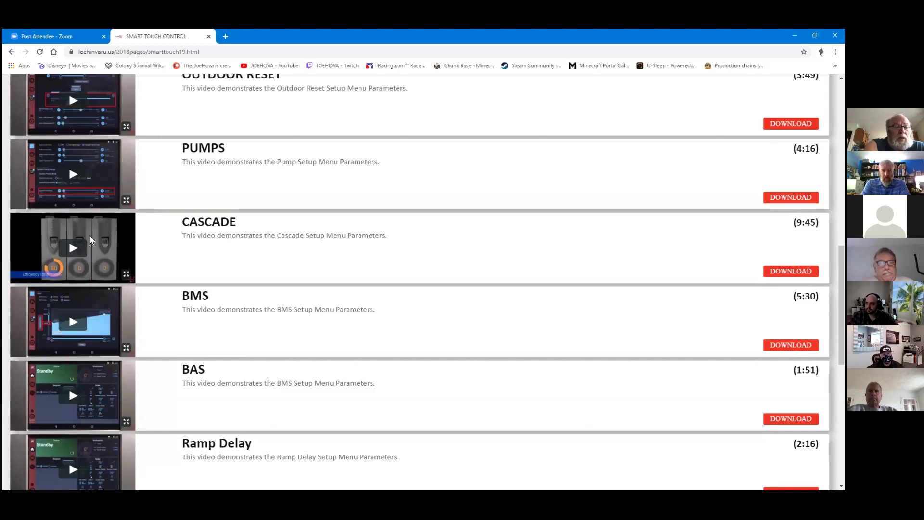
scroll(195, 281, down, 3)
scroll(193, 278, down, 6)
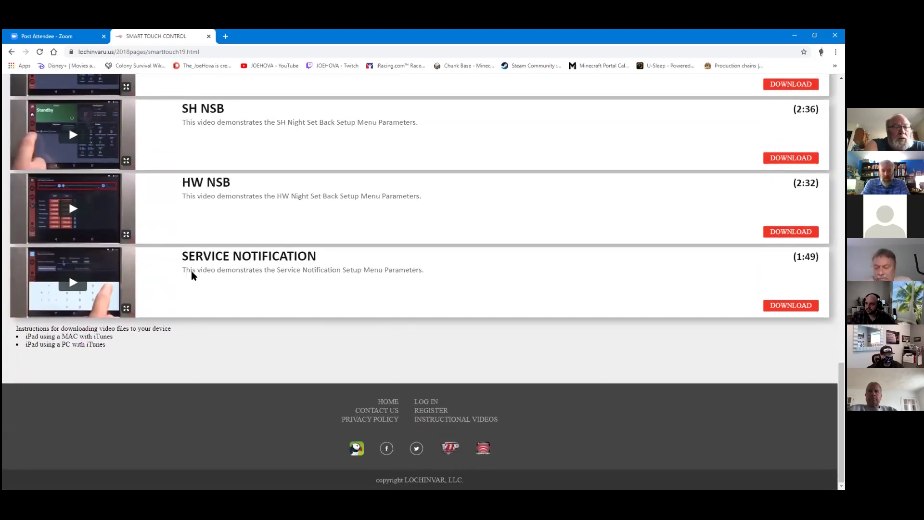
scroll(169, 257, up, 12)
Return to the product list and open the Crest Models FB Single Blower page to view its PDFs and tutorials
key(alt+Left)
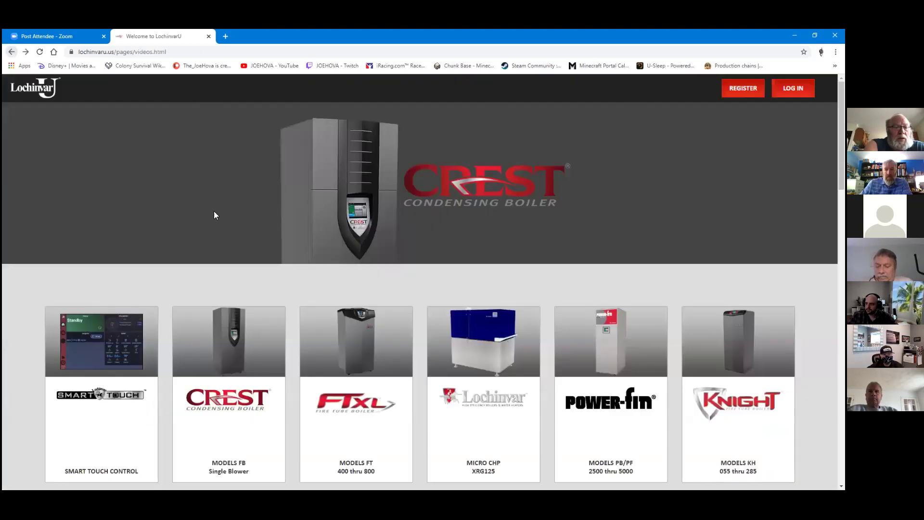
scroll(216, 216, down, 1)
scroll(216, 216, down, 2)
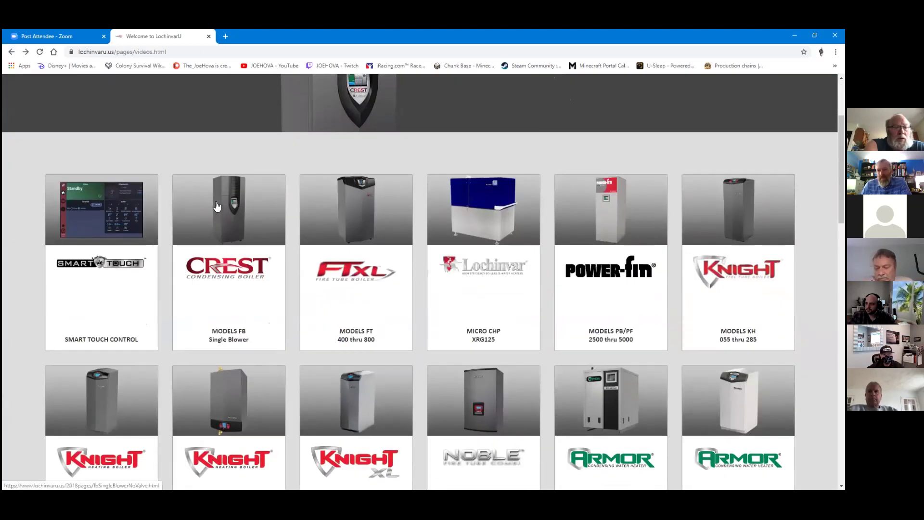
click(220, 200)
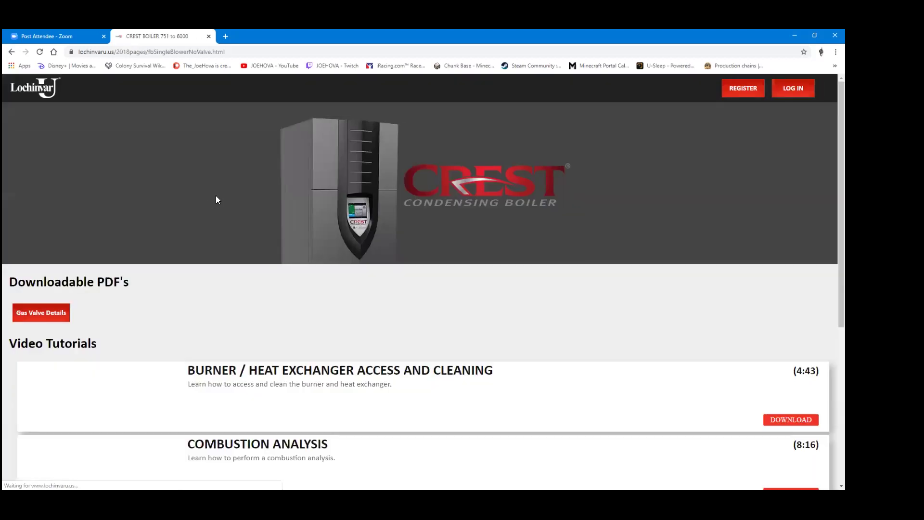
scroll(246, 239, down, 3)
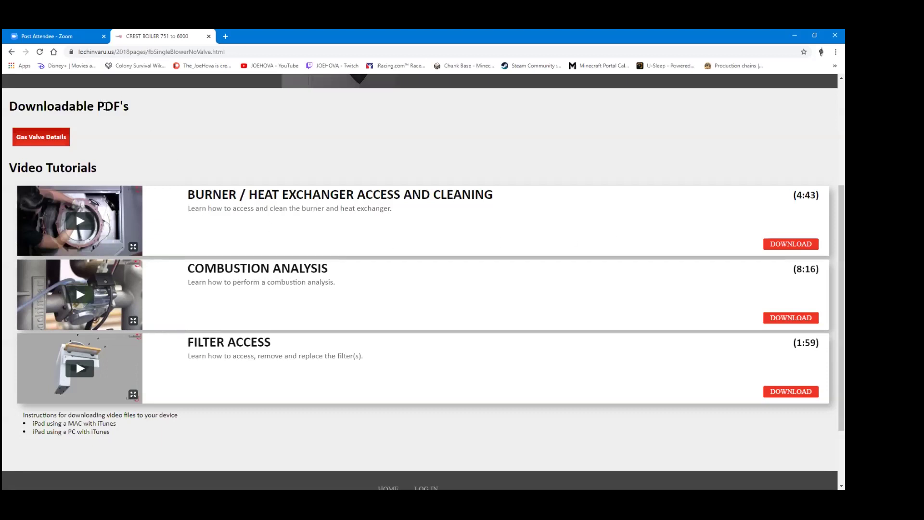
Open the Gas Valve Details PDF and examine the throttle and bias adjustment diagrams on both pages
click(25, 138)
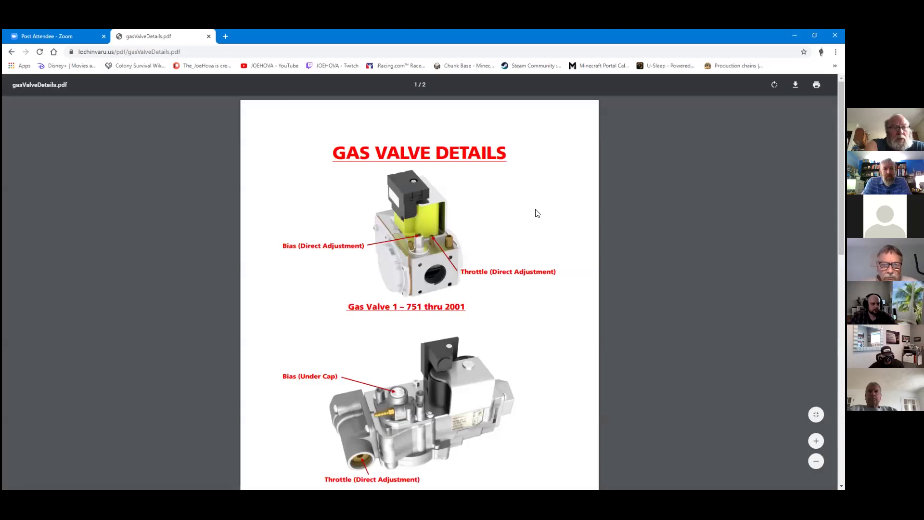
scroll(535, 211, down, 1)
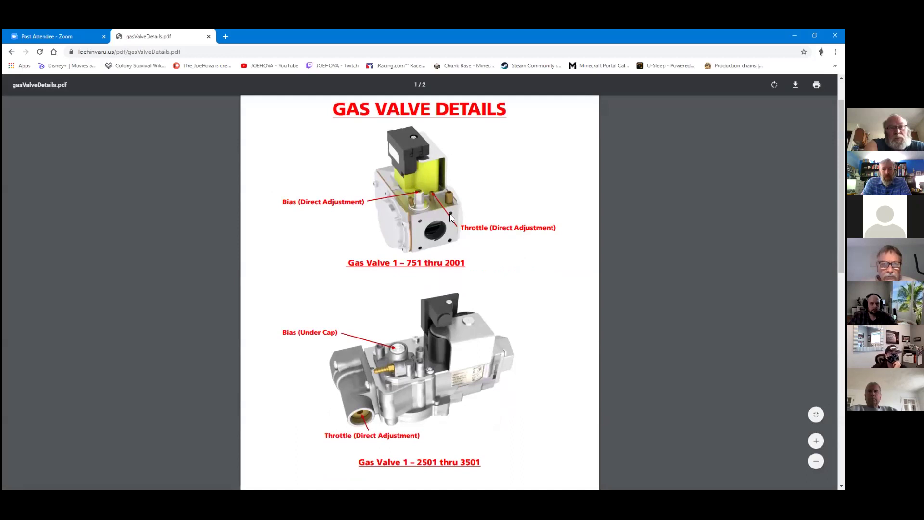
scroll(428, 284, down, 2)
scroll(428, 284, down, 1)
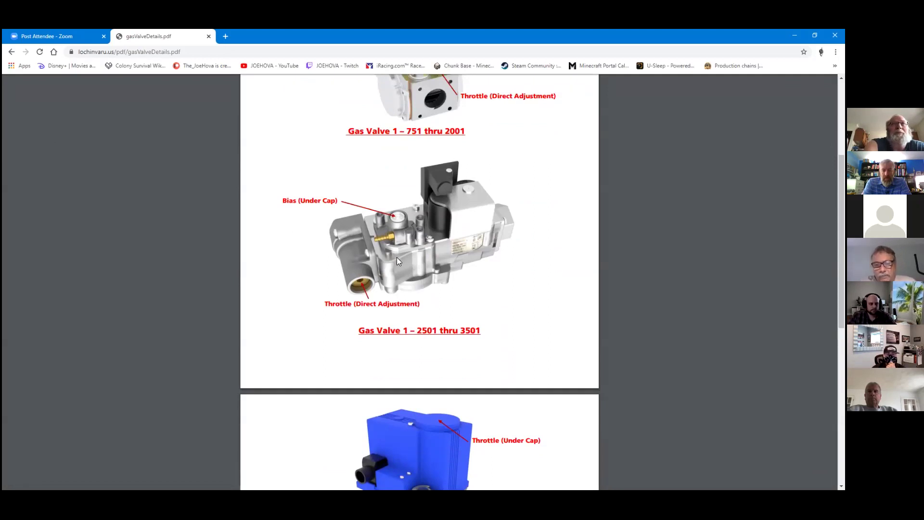
scroll(398, 258, down, 4)
scroll(397, 255, down, 4)
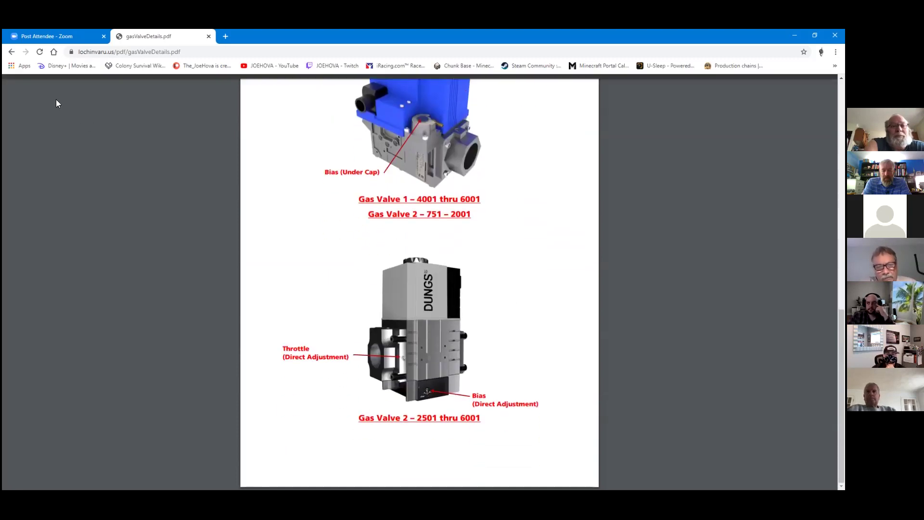
Go back from the PDF to the product video list and browse the current models down to the legacy models
click(11, 52)
scroll(241, 270, down, 4)
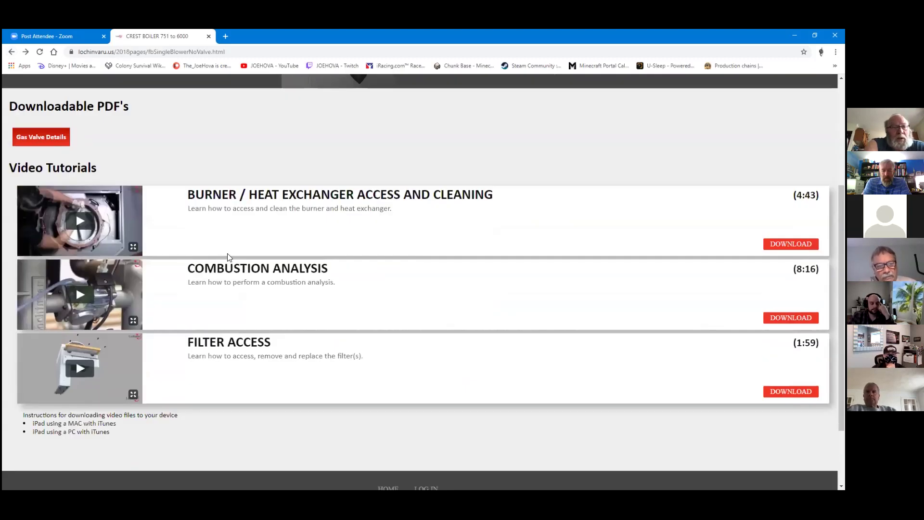
click(11, 51)
scroll(300, 234, down, 5)
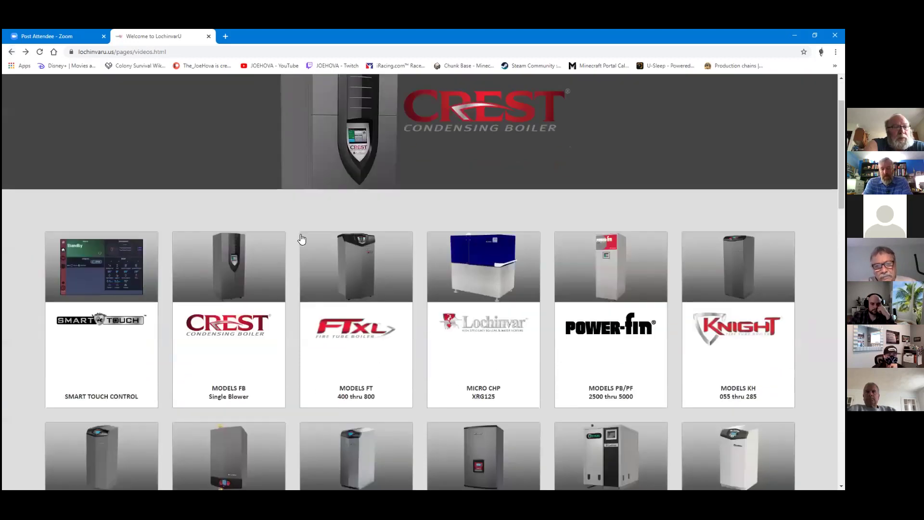
scroll(374, 235, down, 2)
scroll(538, 237, up, 3)
scroll(538, 238, down, 4)
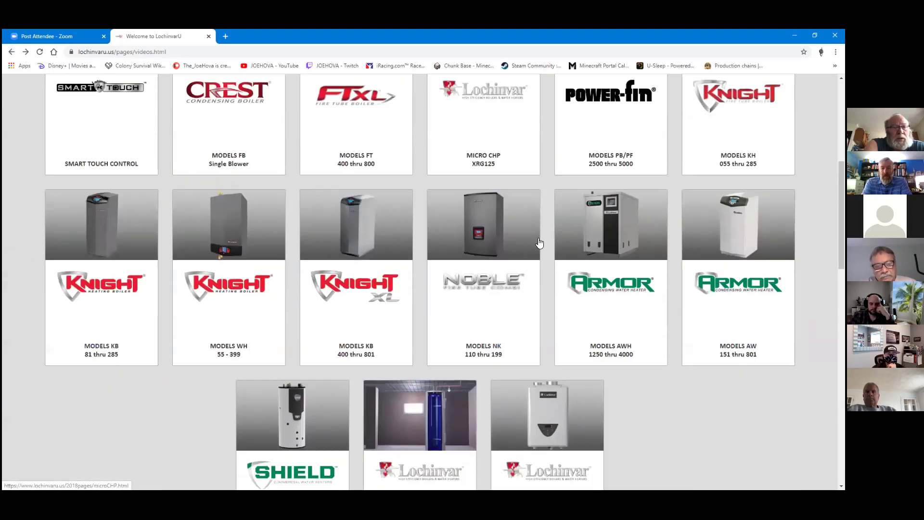
scroll(538, 241, down, 10)
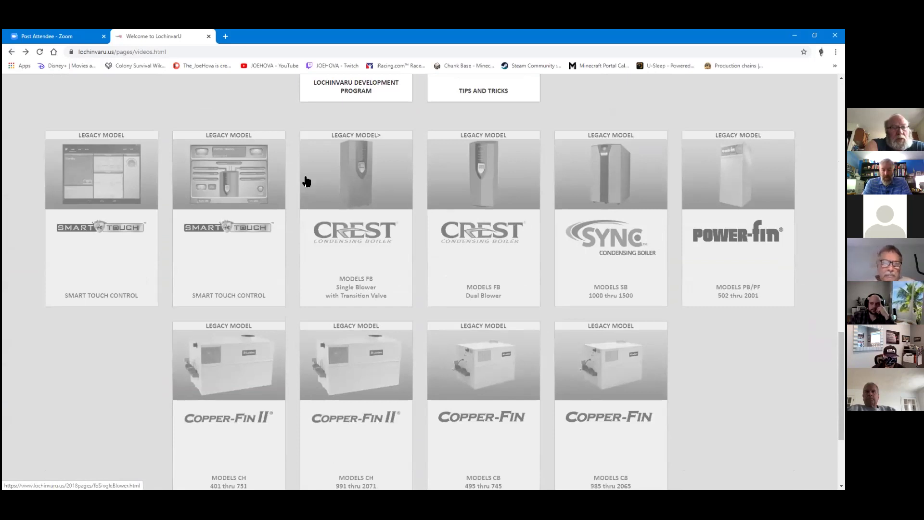
Open the legacy Copper-Fin II Models CH 991 thru 2071 page and look through its service tutorials
click(355, 356)
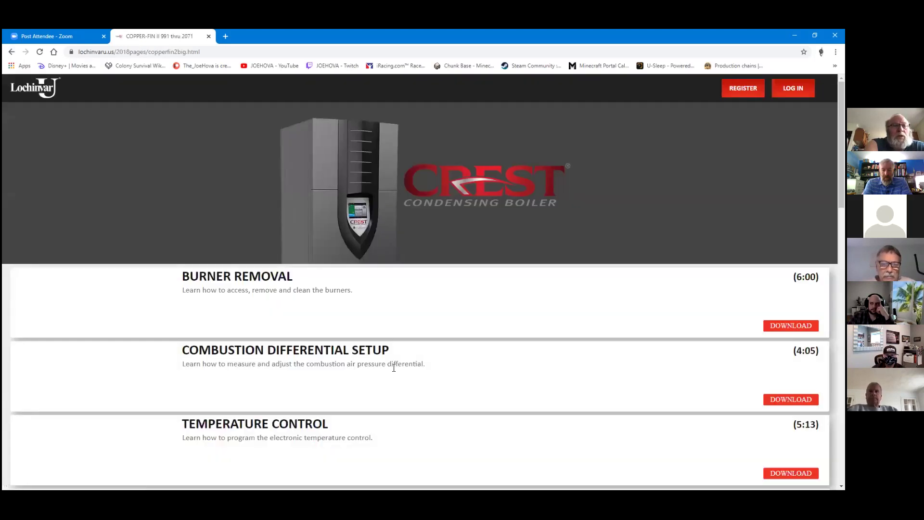
scroll(329, 342, down, 2)
scroll(210, 308, down, 6)
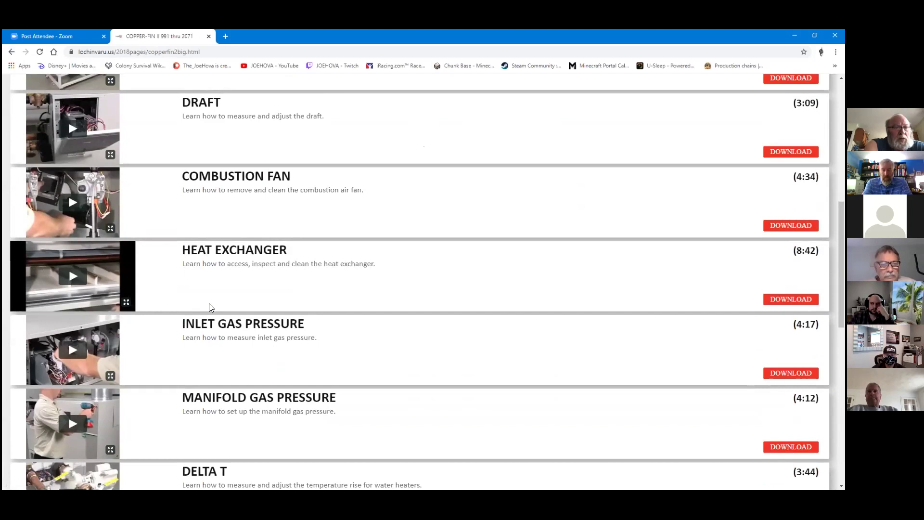
scroll(209, 307, down, 3)
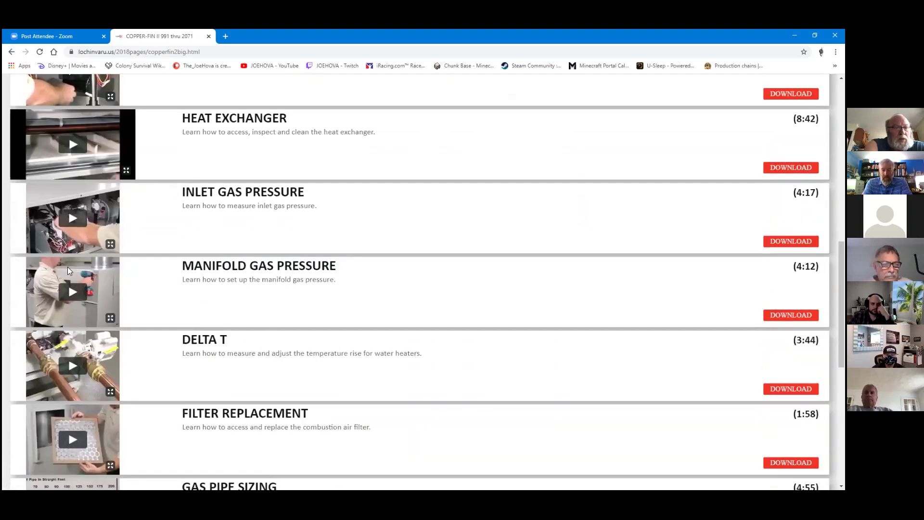
scroll(268, 349, up, 10)
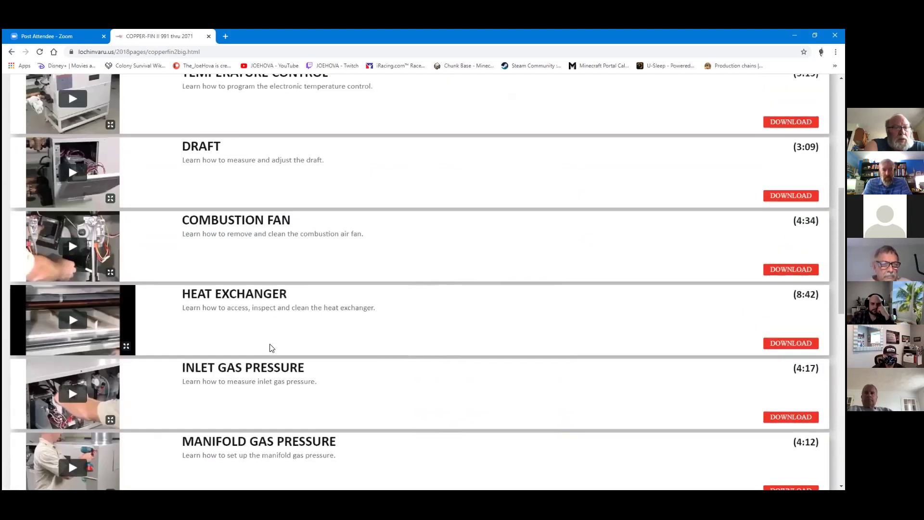
Return to the product video list and open the LochinvarU Development Program
key(alt+Left)
scroll(272, 228, down, 13)
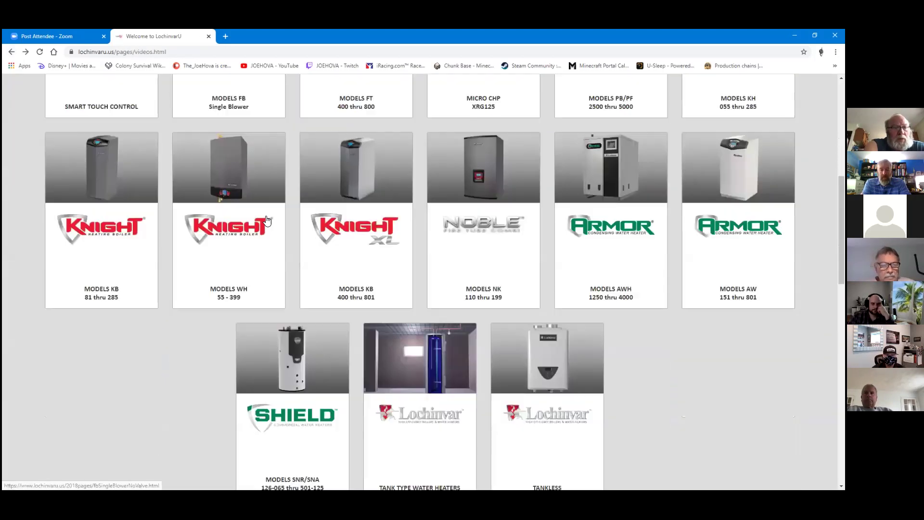
scroll(268, 220, down, 2)
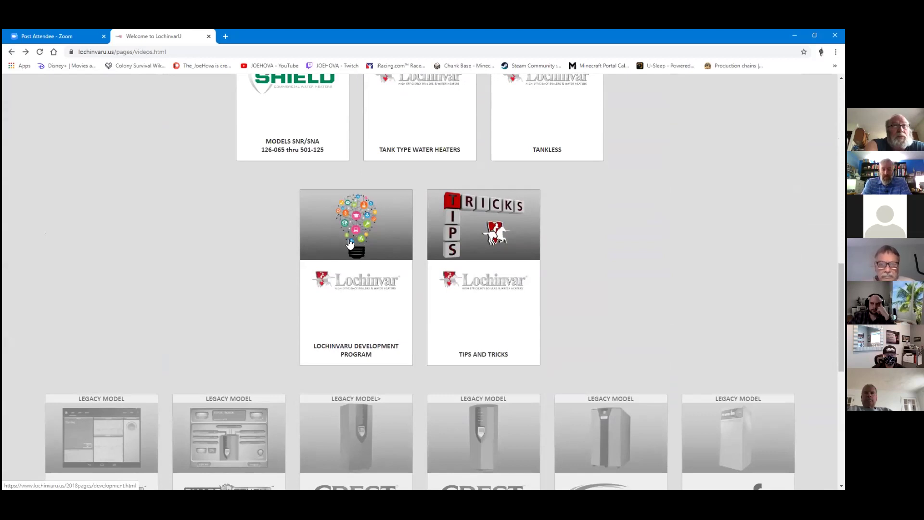
click(316, 232)
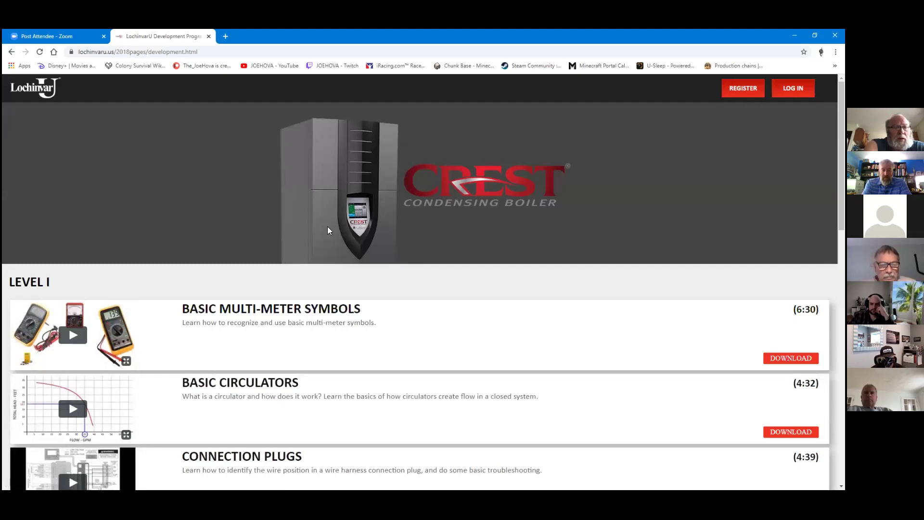
Look through the Development Program's Level I, Level II and Integration tutorials
scroll(361, 279, down, 3)
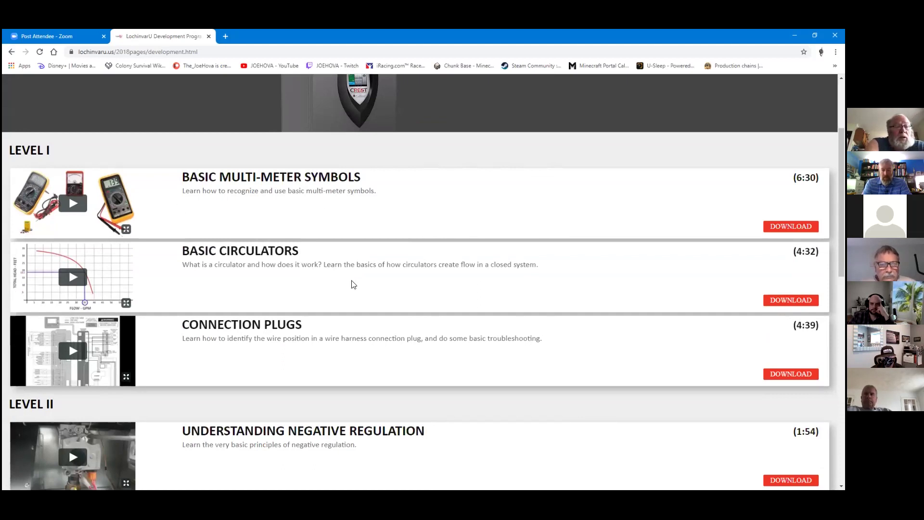
scroll(351, 283, down, 1)
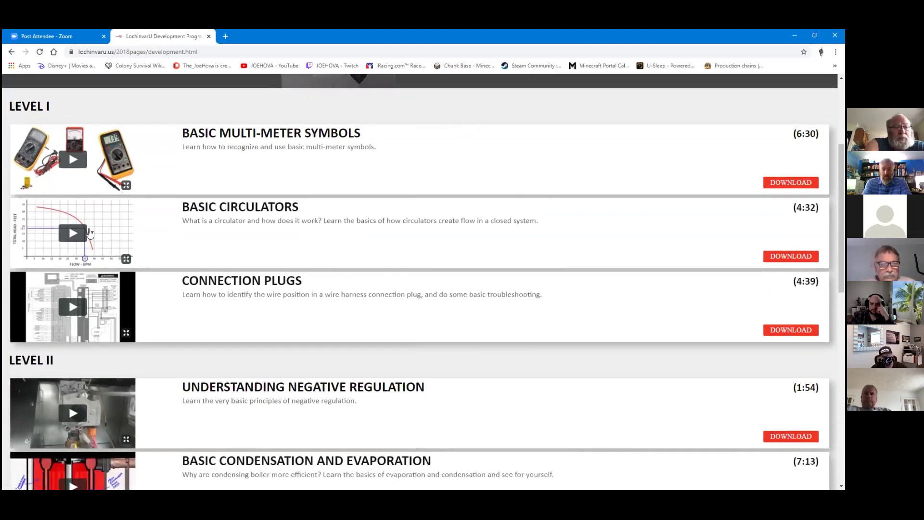
scroll(210, 249, down, 3)
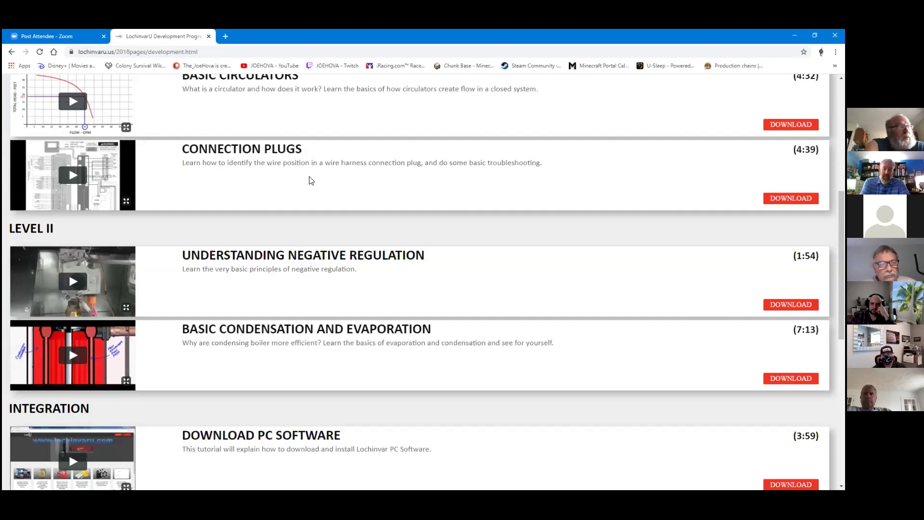
scroll(314, 212, down, 2)
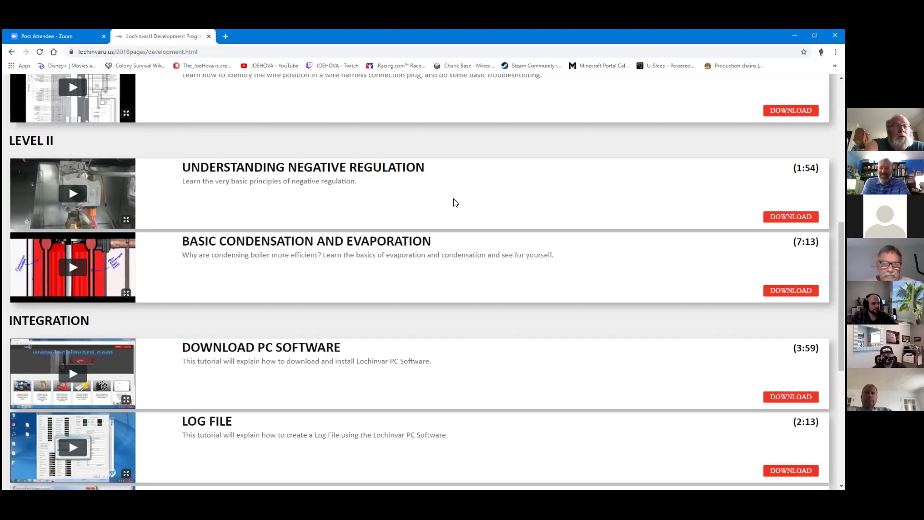
scroll(455, 201, down, 2)
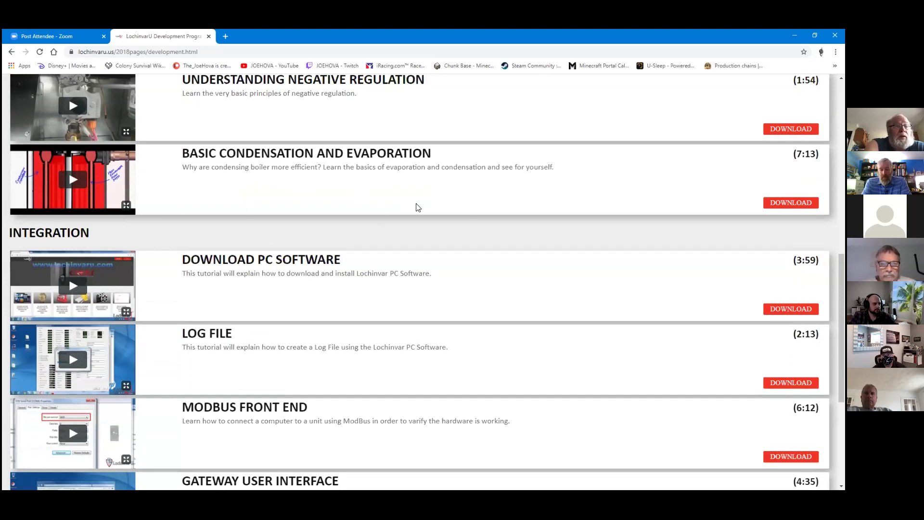
Review the Integration tutorials through Gateway User Interface, then recheck the Level II and Level I tutorials
scroll(416, 207, down, 4)
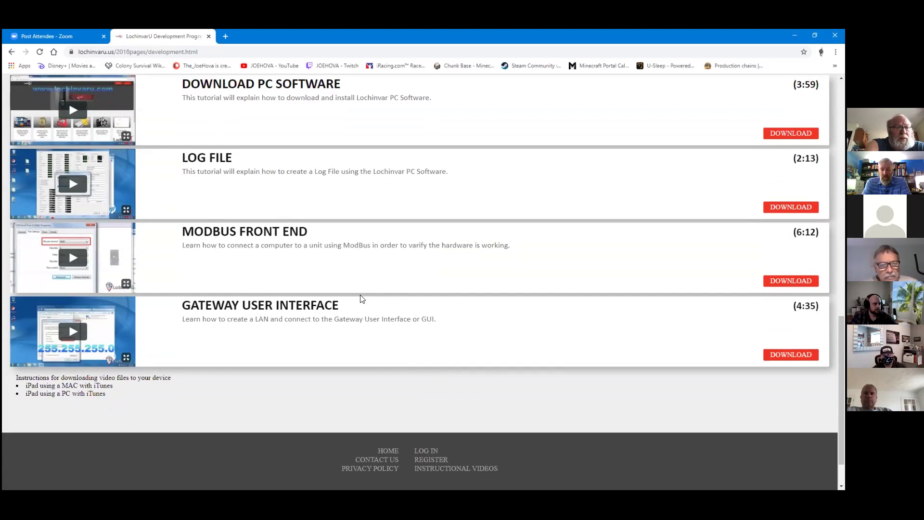
scroll(362, 299, up, 5)
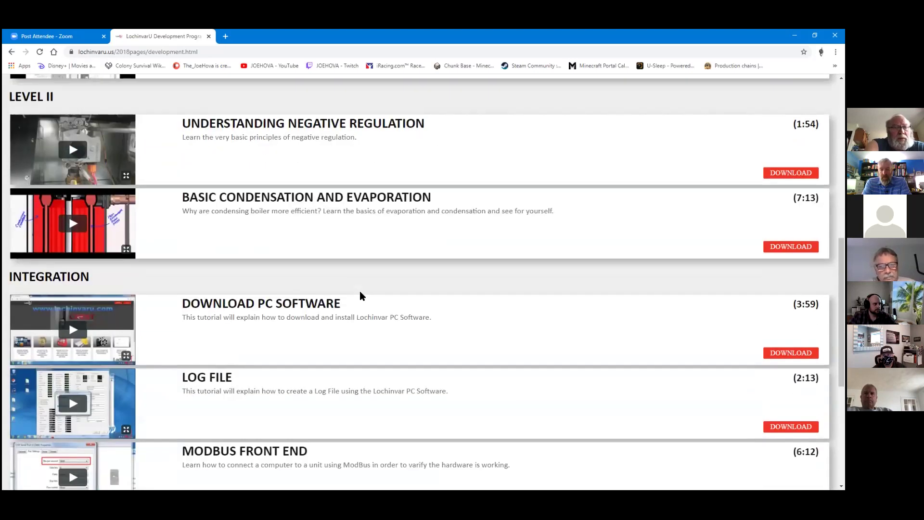
scroll(360, 292, up, 6)
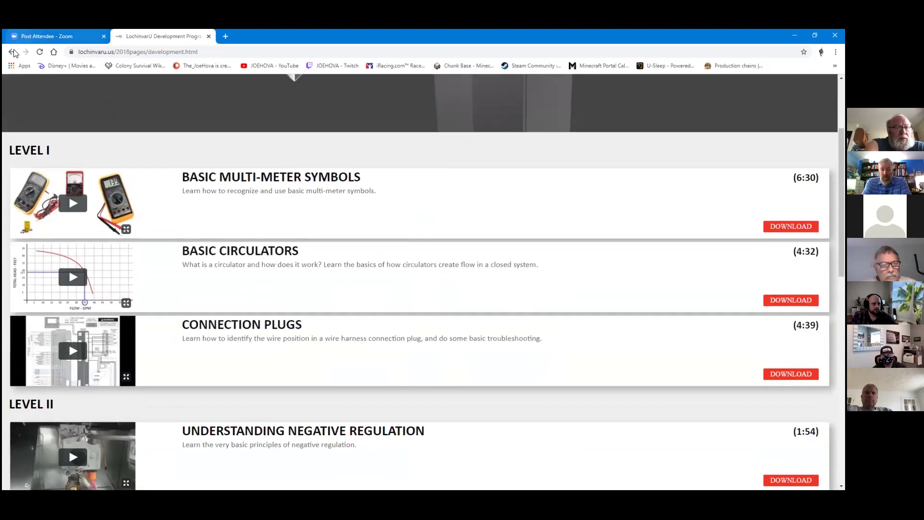
Return to the product video list and open the Tips and Tricks page
key(alt+Left)
scroll(462, 279, down, 9)
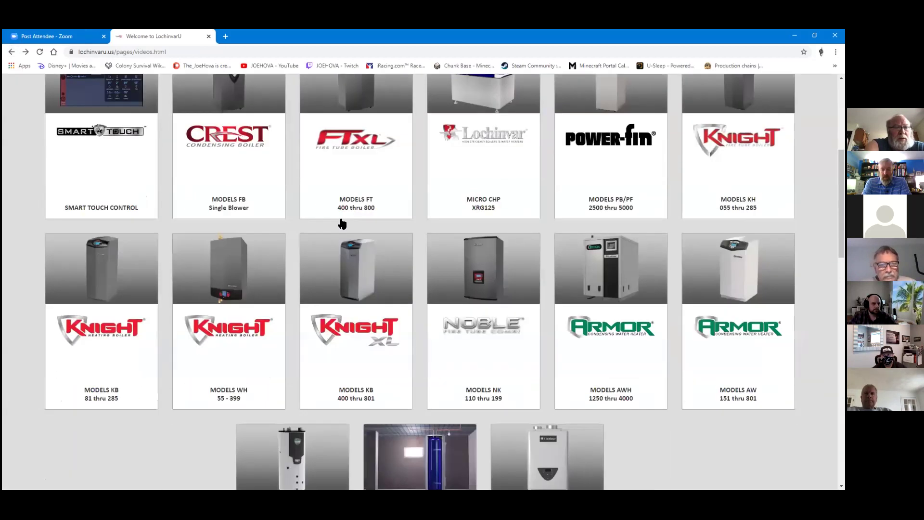
scroll(462, 279, down, 5)
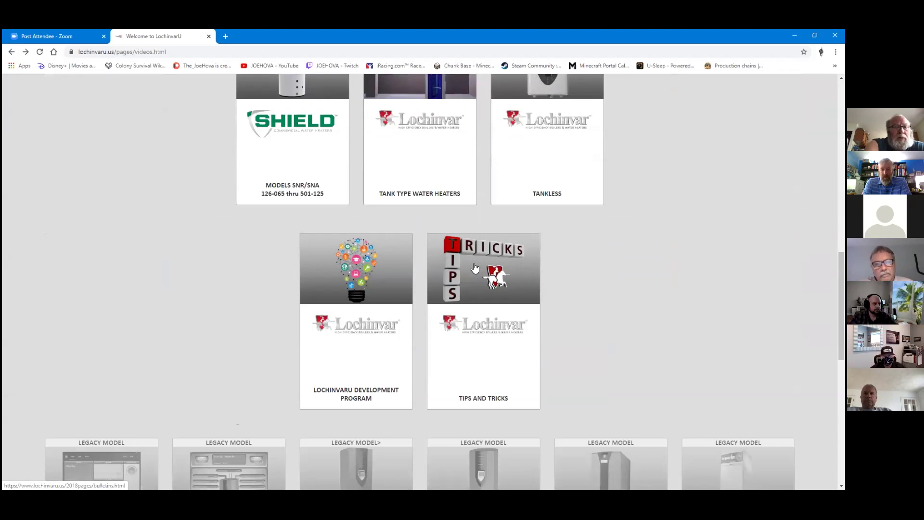
click(474, 266)
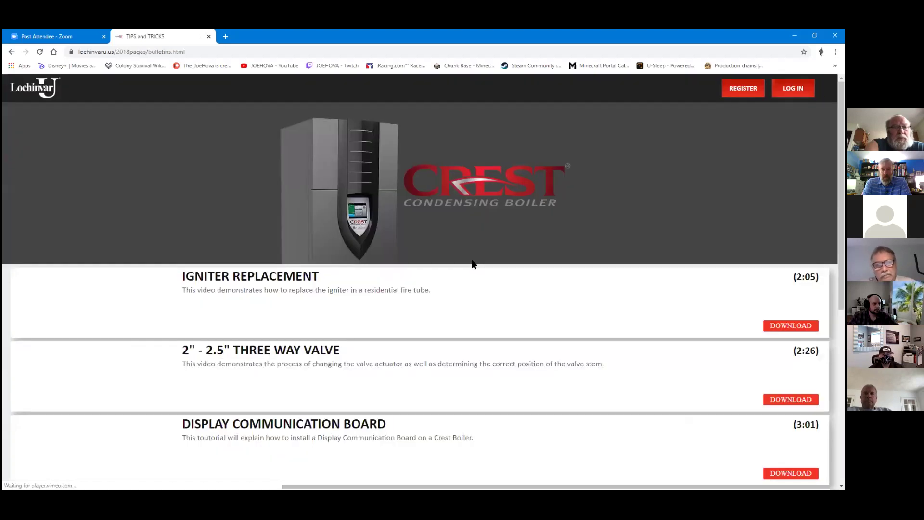
Look through the Tips and Tricks videos from Igniter Replacement to Electric Conversion Tank Type
scroll(472, 263, down, 3)
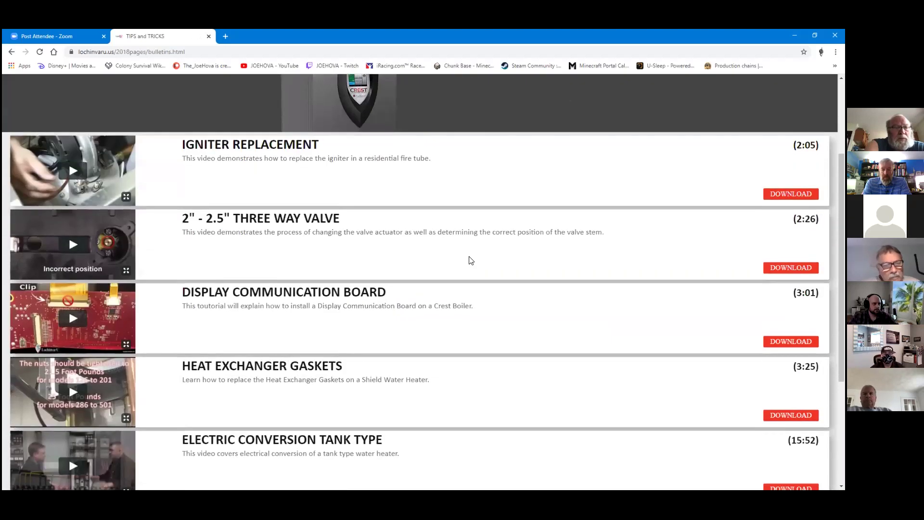
scroll(260, 269, down, 3)
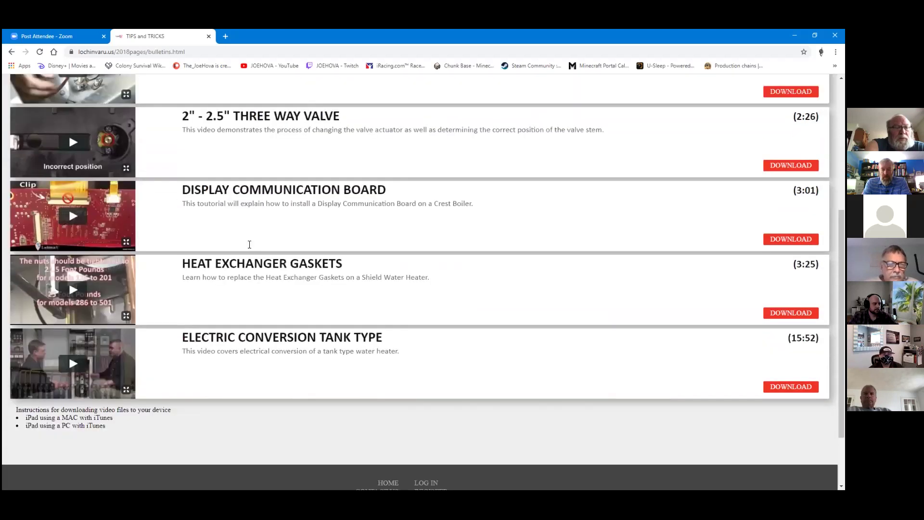
scroll(231, 128, up, 1)
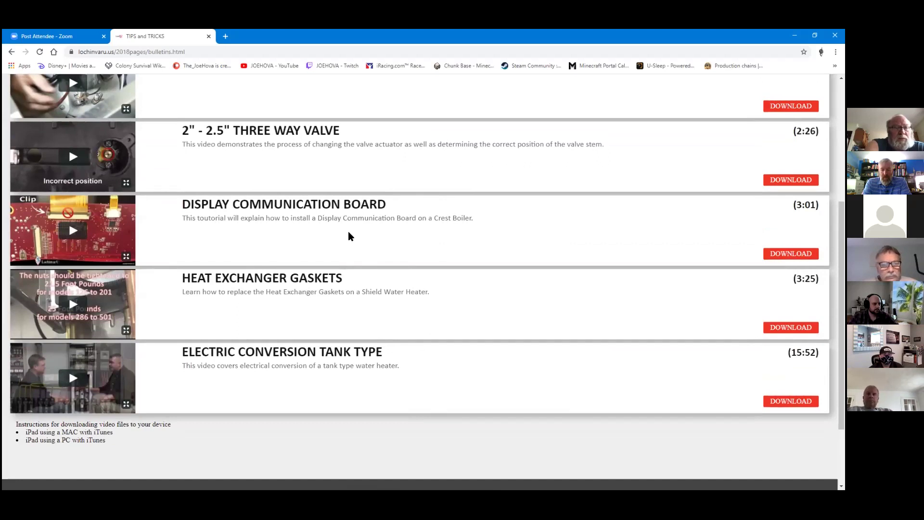
scroll(348, 231, up, 4)
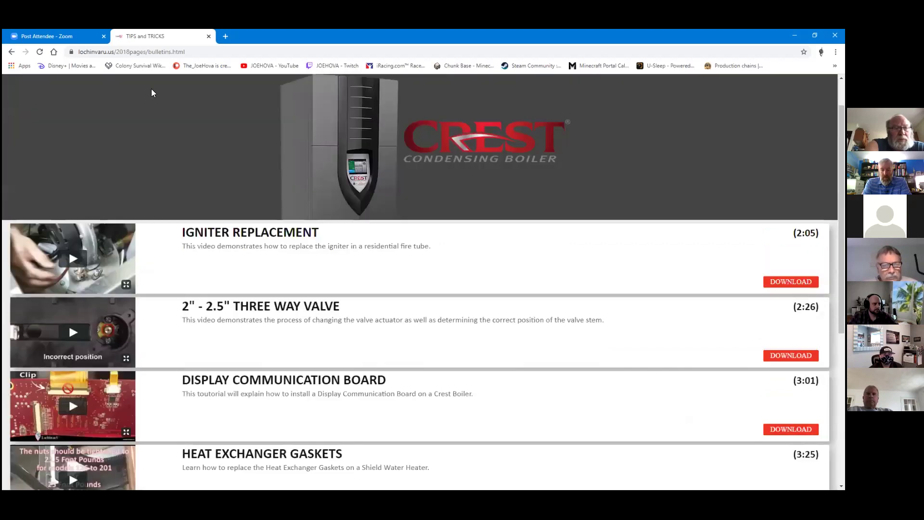
Leave Tips and Tricks for the product video list and go to the LochinvarU home page's topic tiles
click(11, 51)
scroll(456, 245, down, 7)
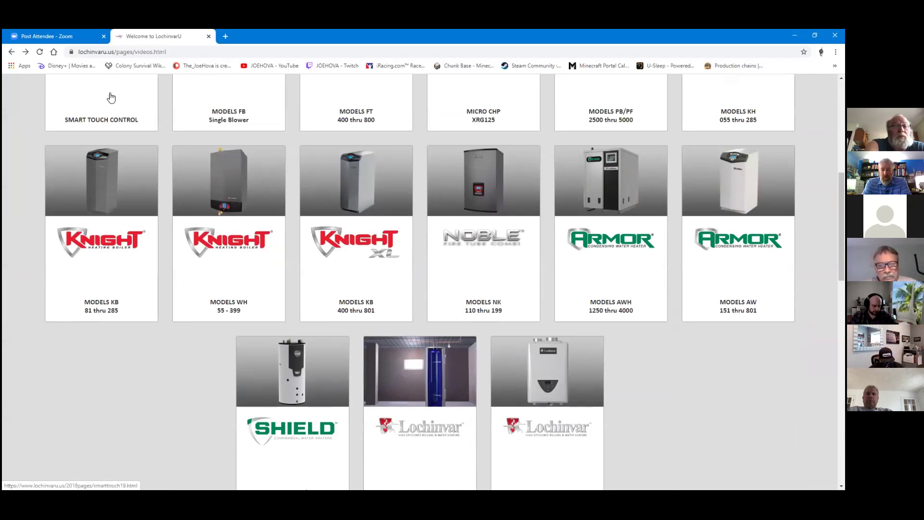
click(12, 52)
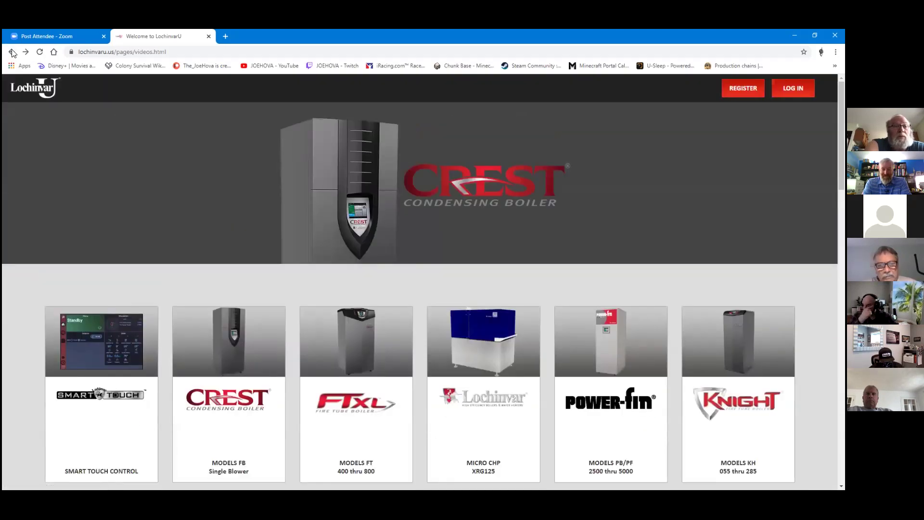
click(29, 86)
scroll(284, 220, down, 3)
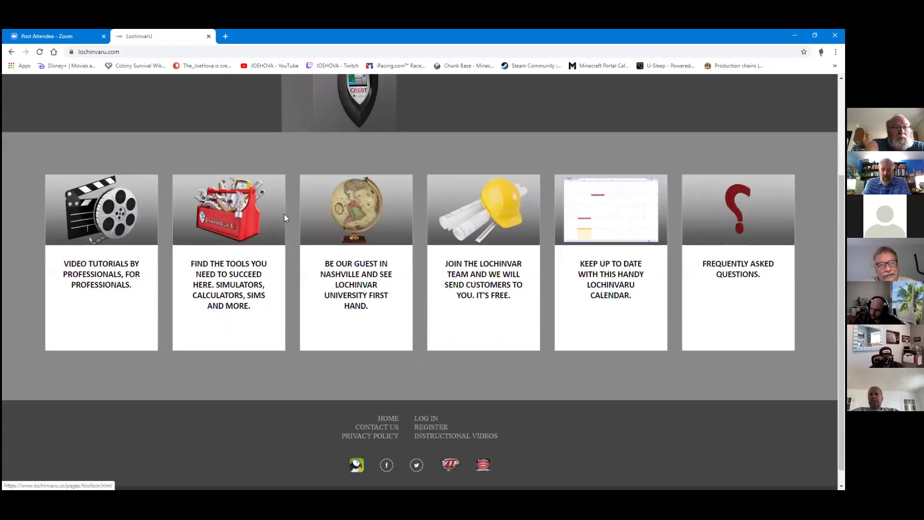
Open the toolbox of simulators and calculators and go to its digital simulators page
click(231, 207)
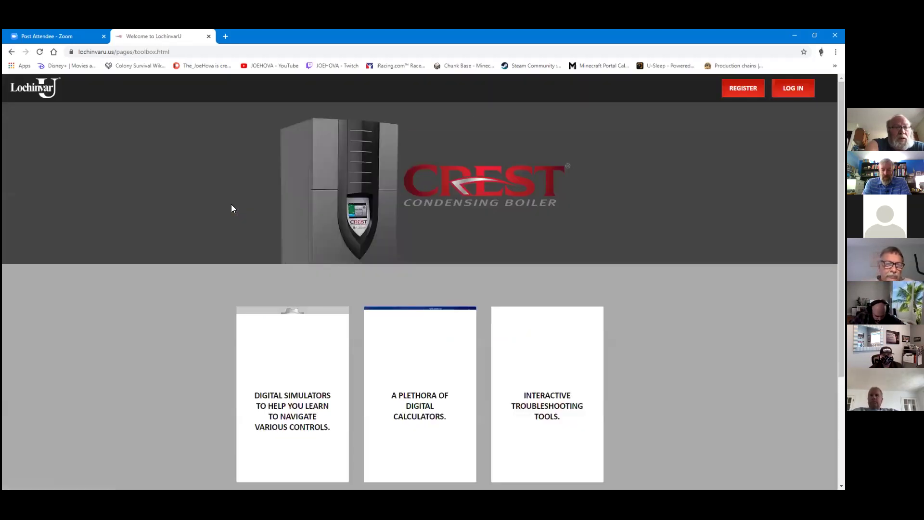
scroll(444, 253, down, 3)
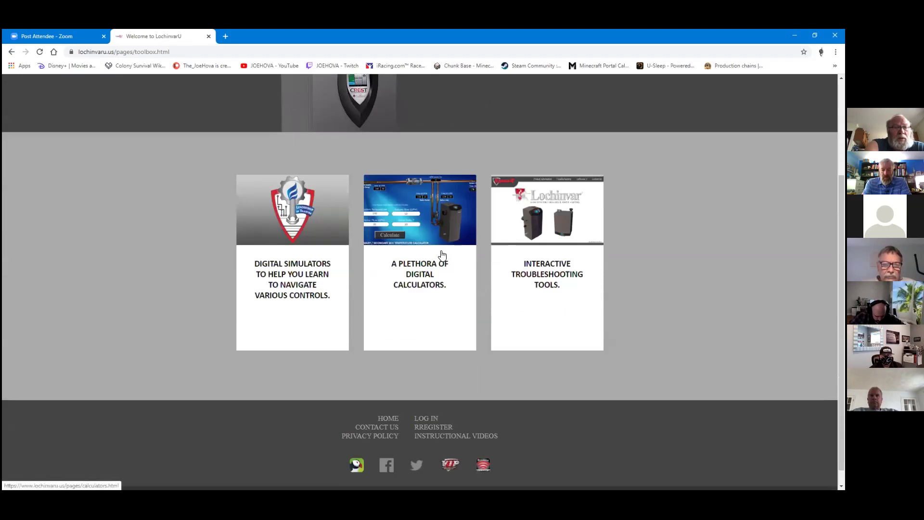
click(294, 198)
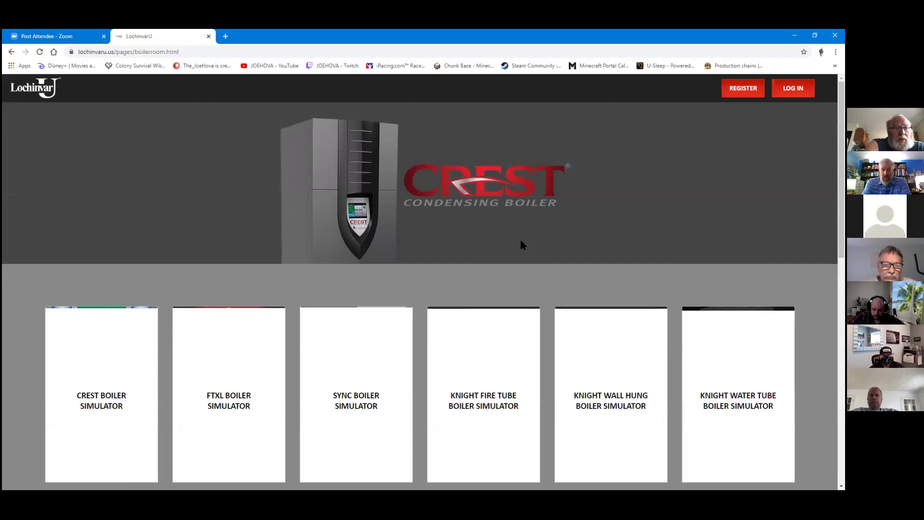
Open the Knight Fire Tube Boiler Simulator, allow Flash to run on the site and reload the simulator
scroll(521, 240, down, 4)
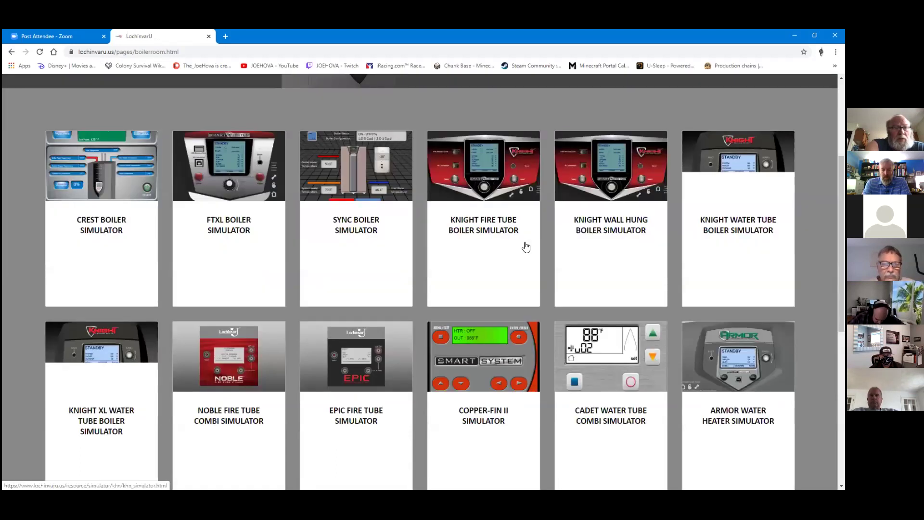
scroll(518, 255, down, 1)
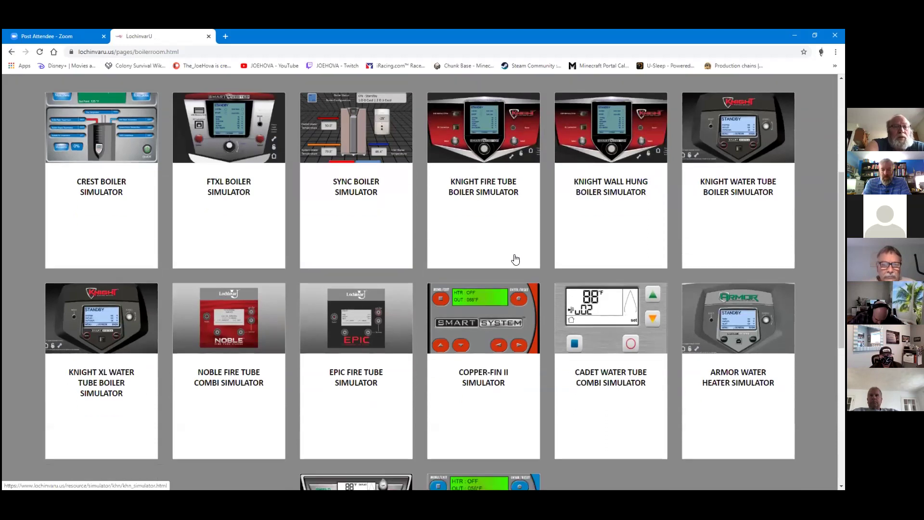
click(485, 139)
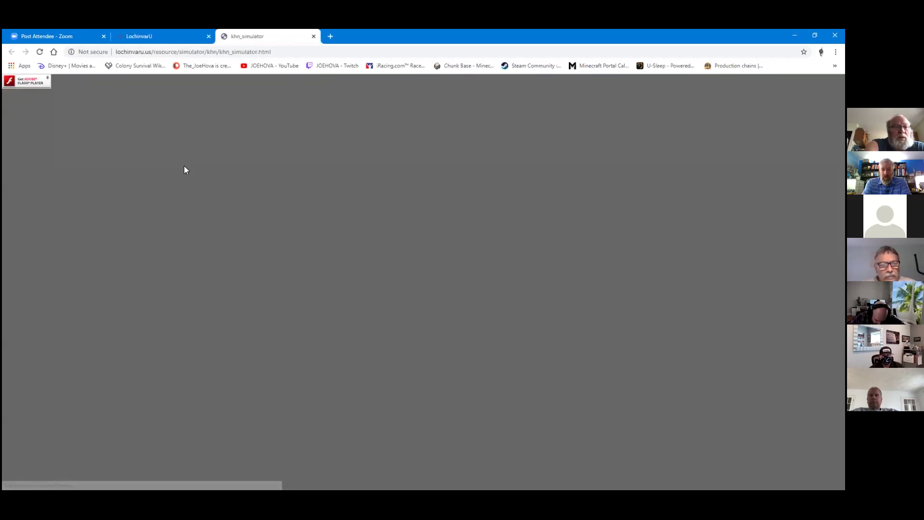
click(41, 90)
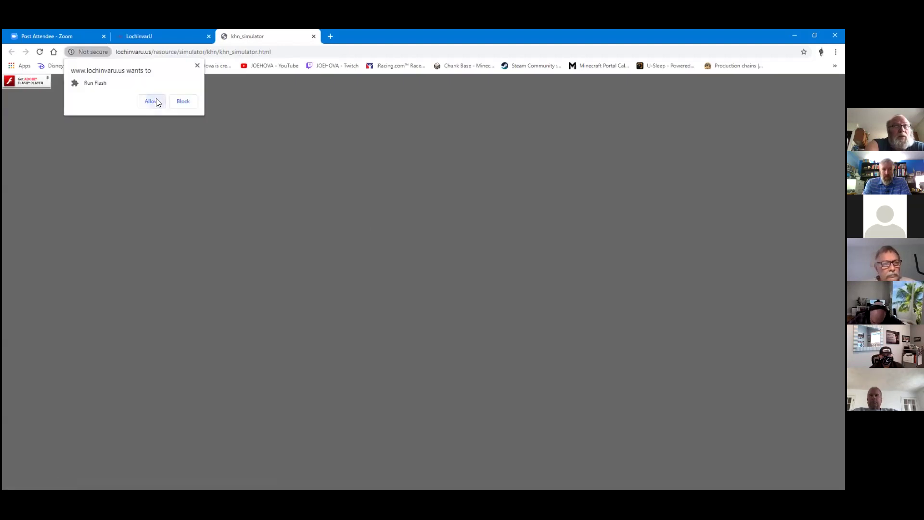
click(150, 101)
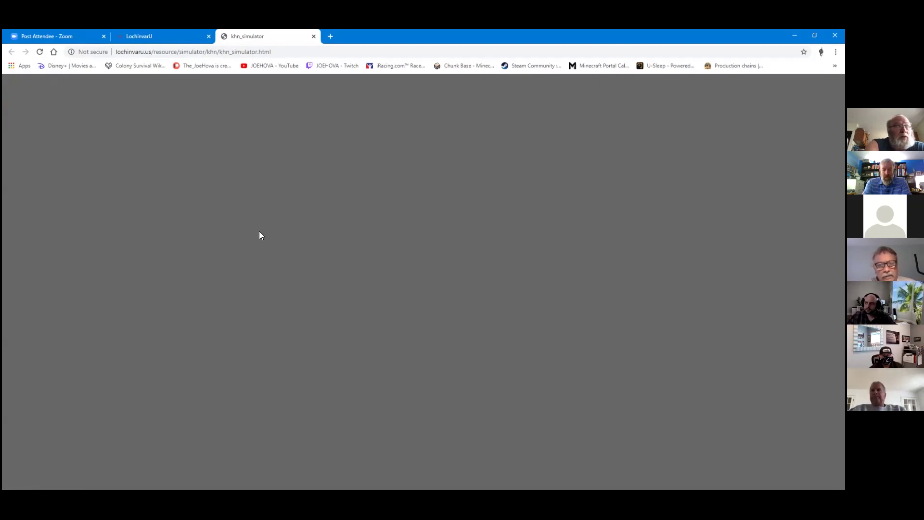
click(42, 54)
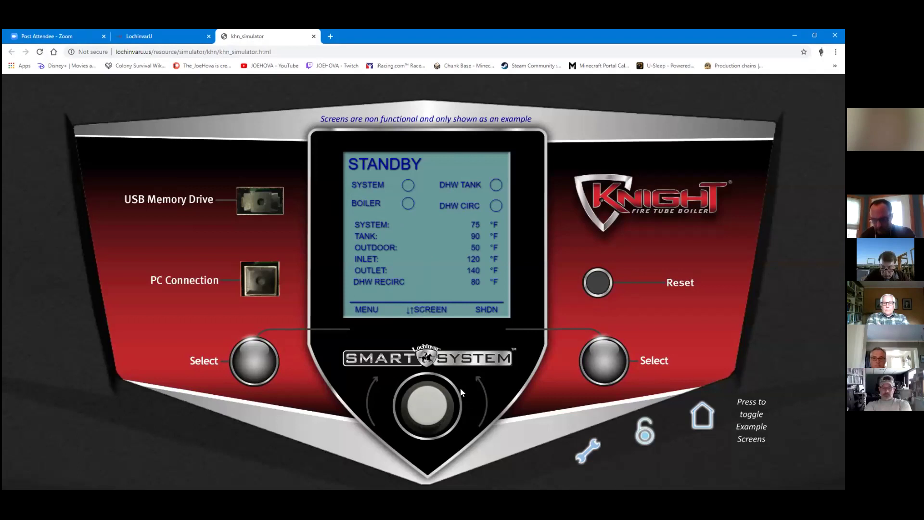
Page forward through the Knight simulator's status screens and back to the first temperature screen
click(479, 382)
click(479, 381)
click(479, 381)
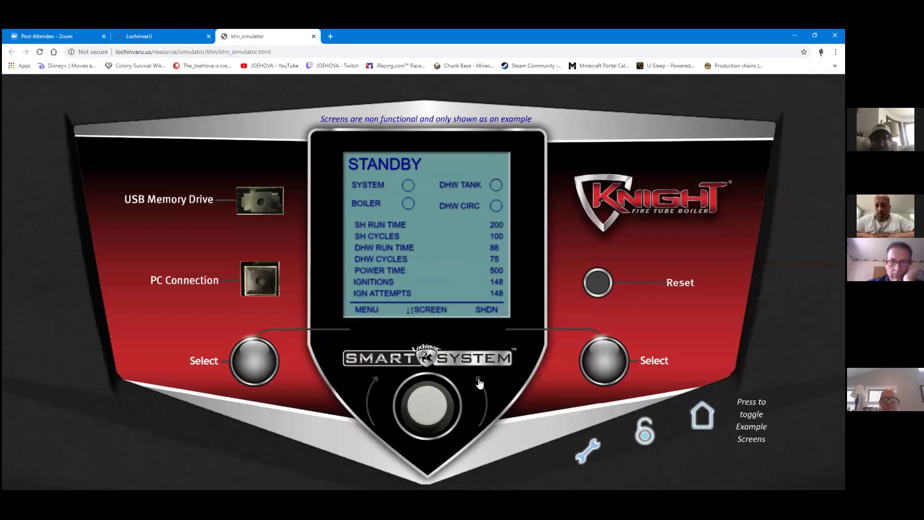
click(479, 381)
click(380, 396)
click(380, 396)
click(380, 396)
click(380, 396)
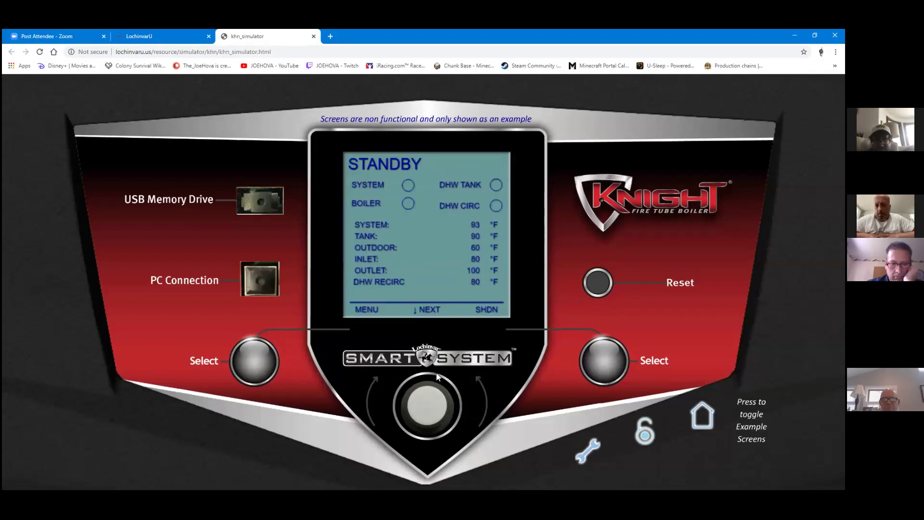
View the simulator's setpoints and high limits, and return to its home screen
click(426, 409)
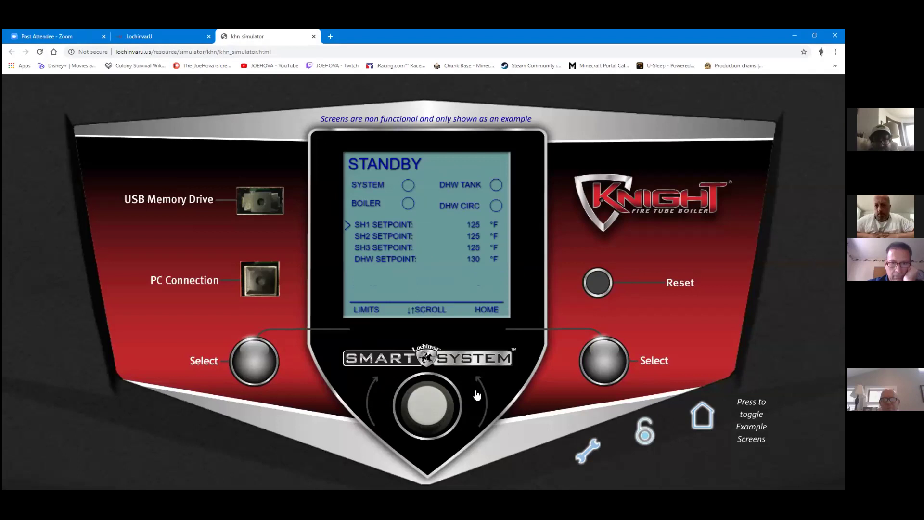
click(272, 370)
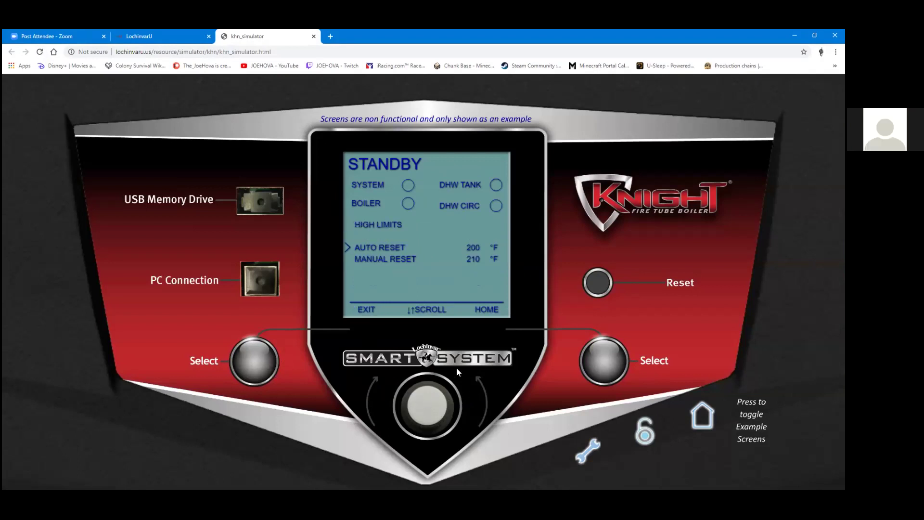
click(601, 361)
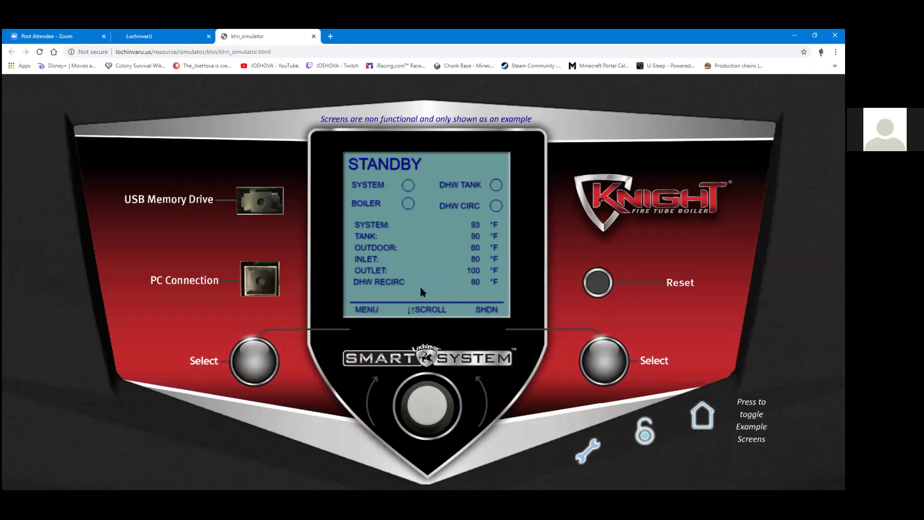
Open the simulator's menu, submit the displayed access password and open the outdoor temperature settings
click(256, 363)
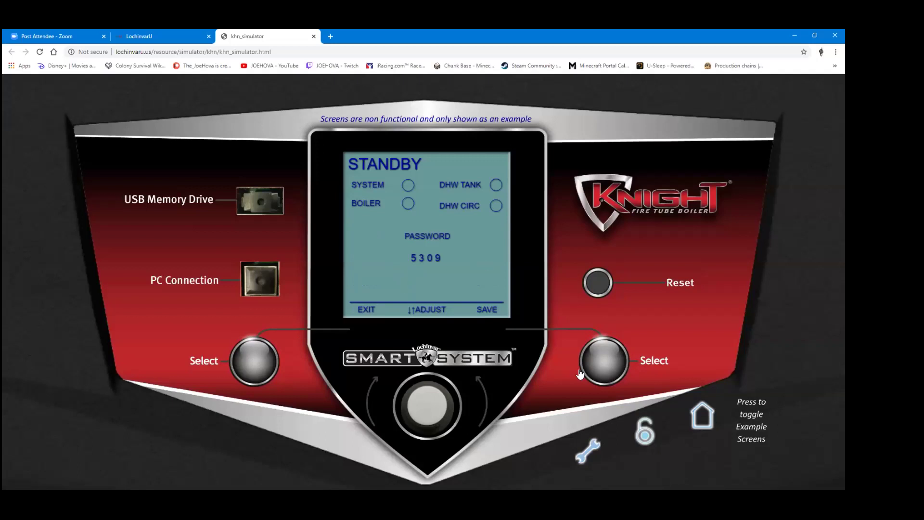
click(599, 359)
click(486, 386)
click(487, 386)
click(487, 387)
click(488, 386)
click(436, 405)
Move the selection down the outdoor settings to OUTDOOR1 SHDN
click(477, 384)
click(478, 384)
click(477, 384)
click(478, 384)
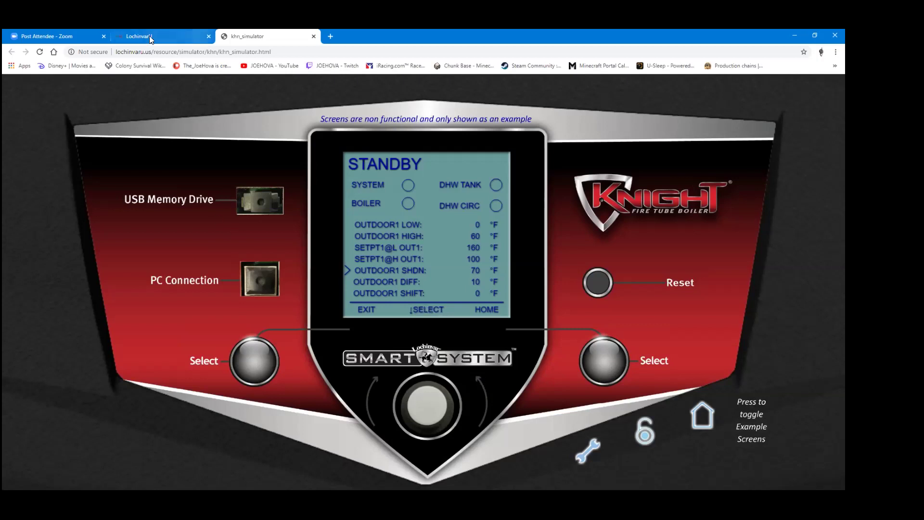
Return to the digital simulators page and look over the available boiler and water heater simulators
click(163, 31)
scroll(414, 196, down, 2)
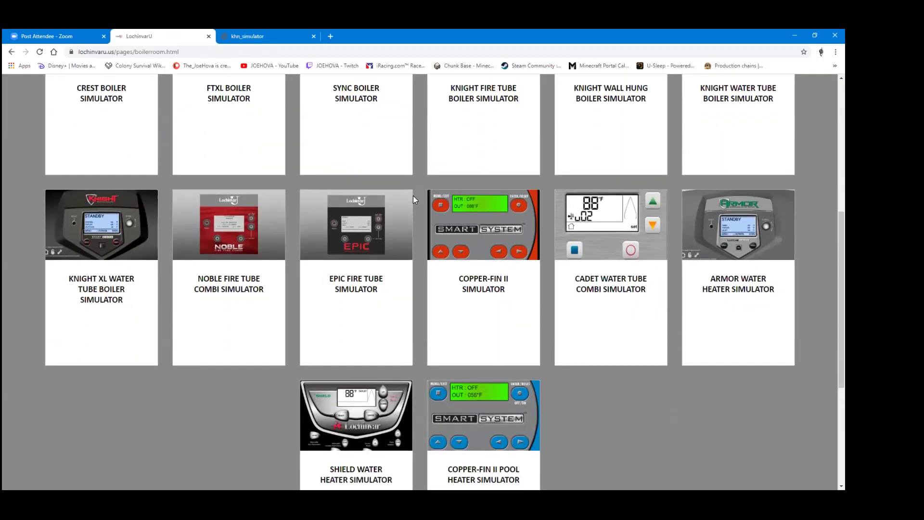
scroll(414, 196, up, 3)
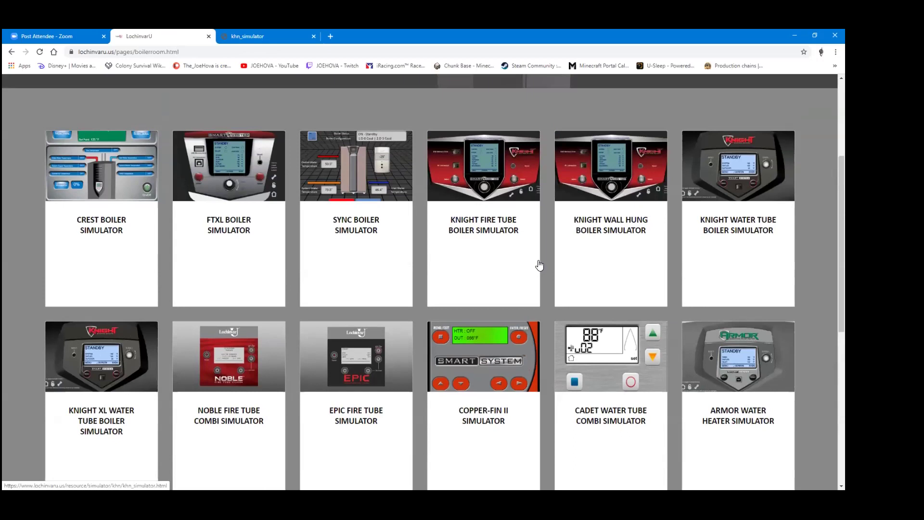
scroll(510, 252, down, 1)
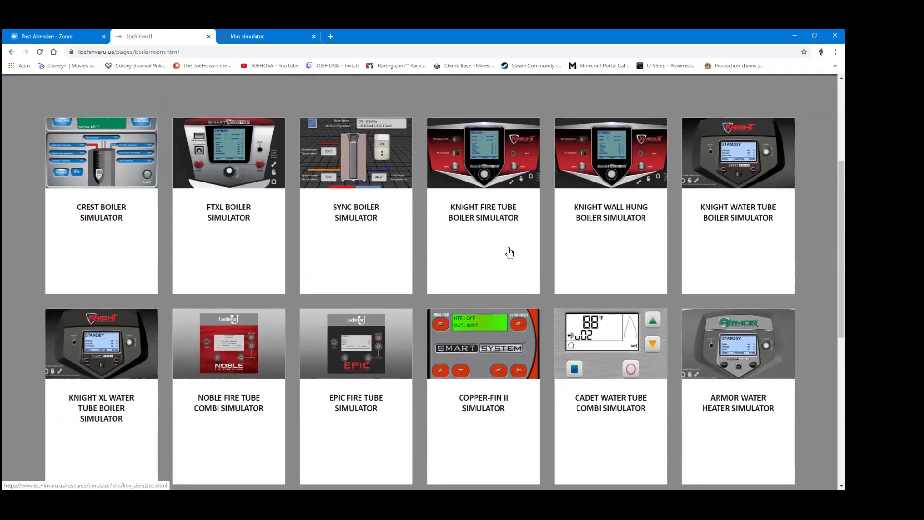
scroll(510, 252, down, 4)
scroll(508, 251, up, 3)
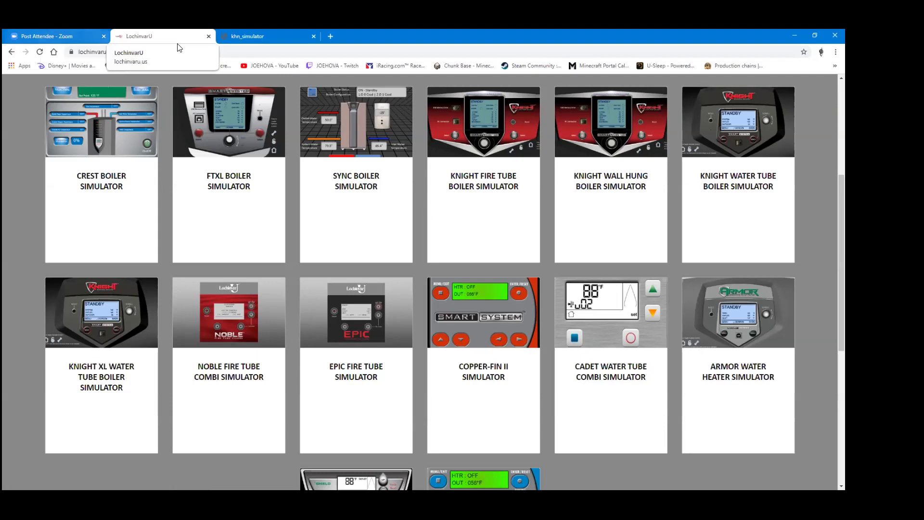
scroll(218, 164, up, 5)
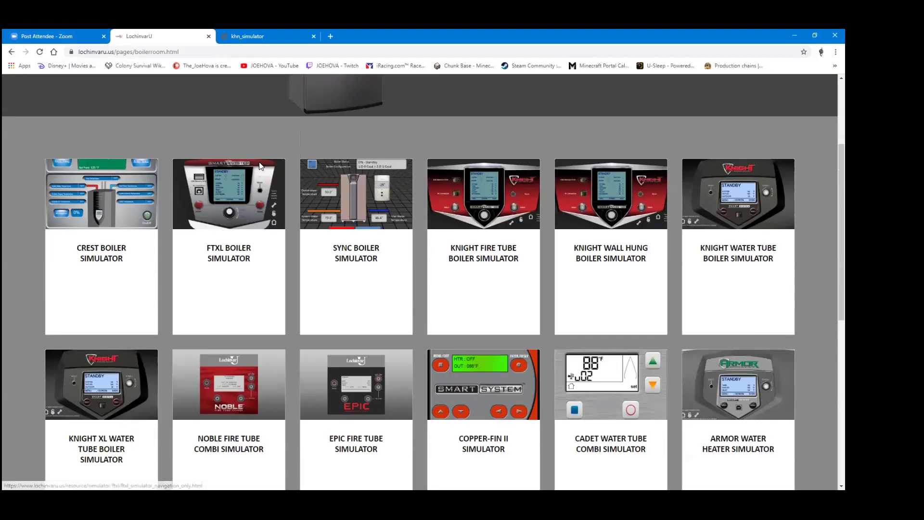
scroll(256, 155, down, 6)
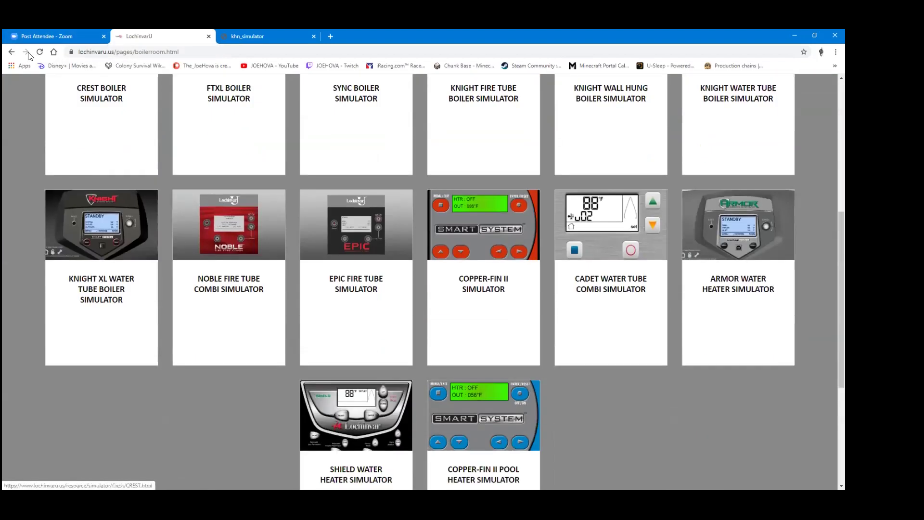
Return to the toolbox page, open the digital calculators page and look over the available calculators
click(11, 52)
scroll(376, 195, down, 3)
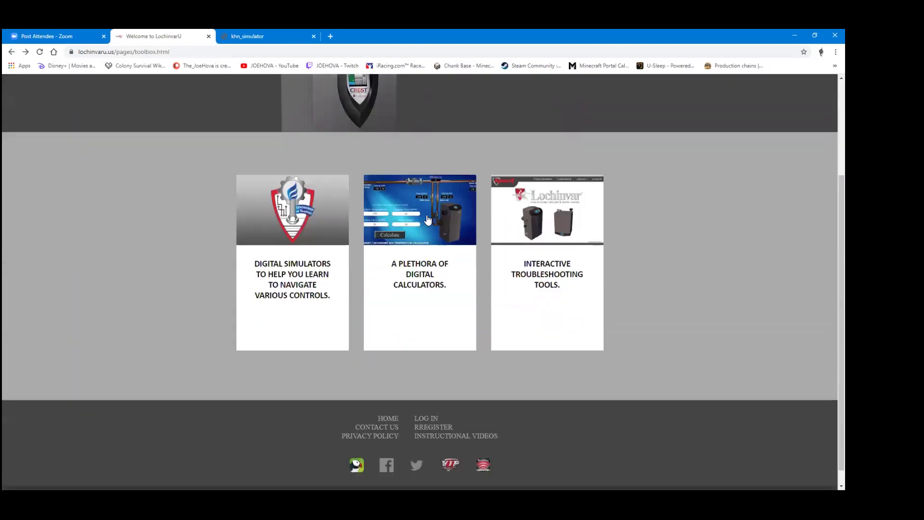
click(427, 203)
scroll(459, 246, down, 1)
scroll(459, 246, down, 2)
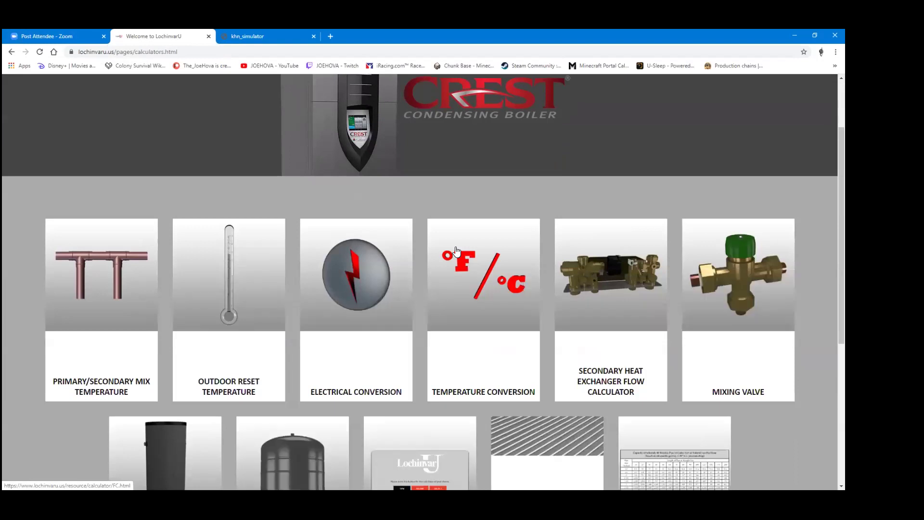
scroll(457, 251, down, 2)
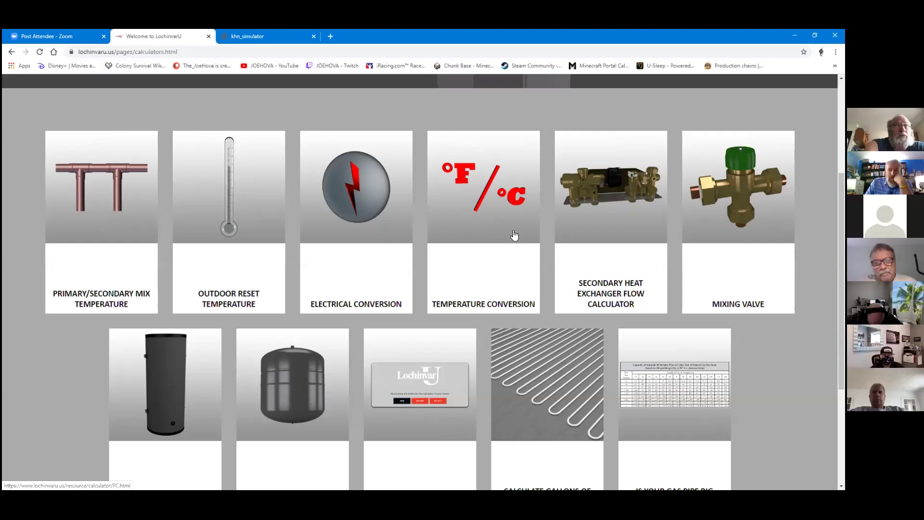
Open the calculator for gallons of water by pipe size and choose 2 pipe diameters
scroll(481, 238, down, 2)
click(572, 302)
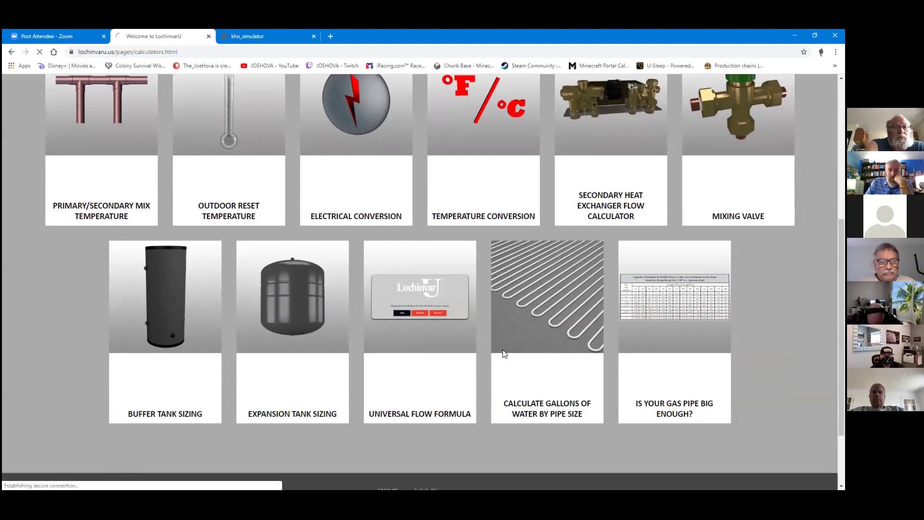
scroll(533, 338, down, 4)
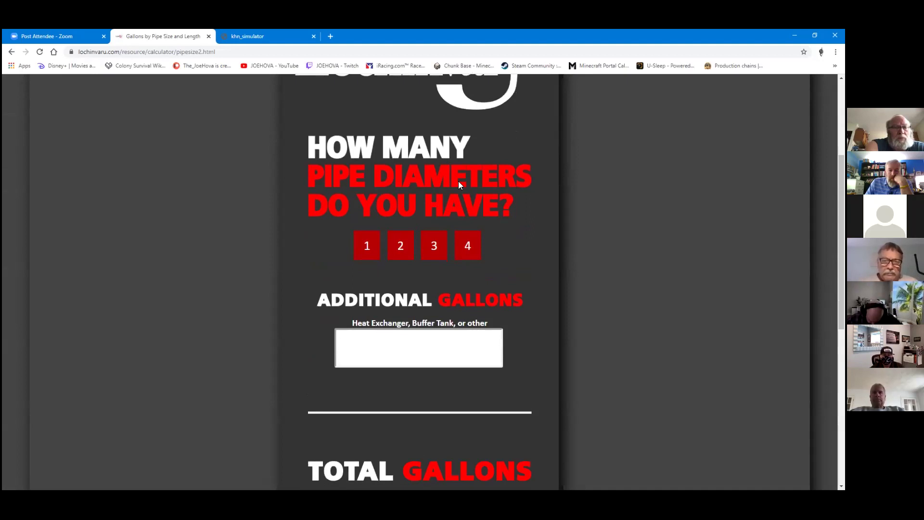
click(403, 246)
Set the first pipe diameter to 1/2 and its length to 2000 feet
scroll(636, 234, down, 3)
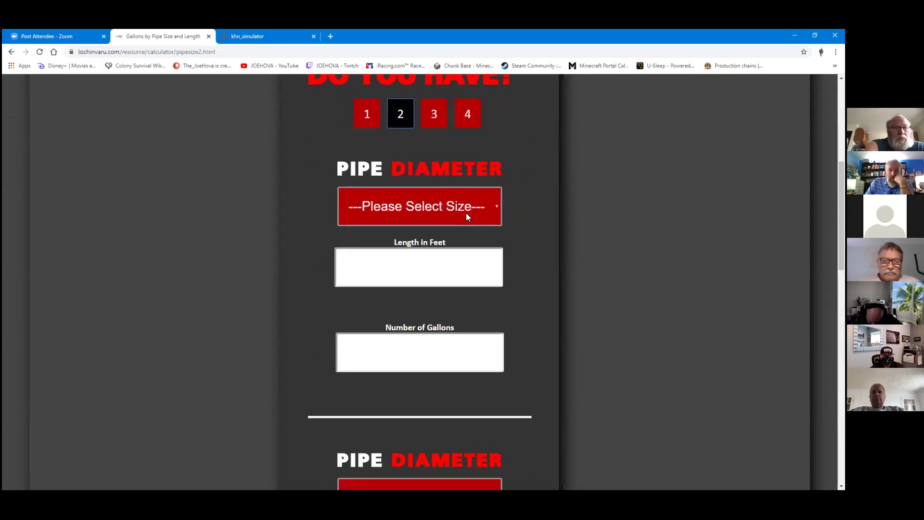
click(461, 211)
click(365, 253)
click(374, 261)
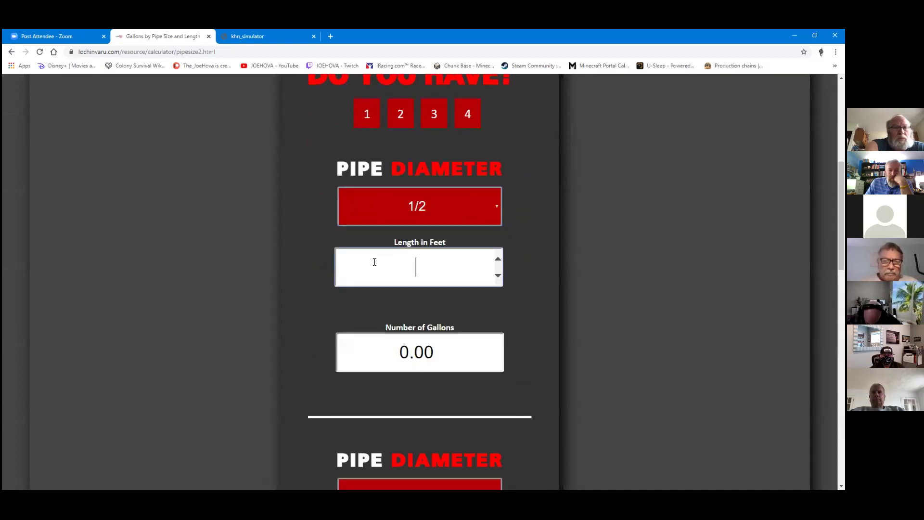
text(2000)
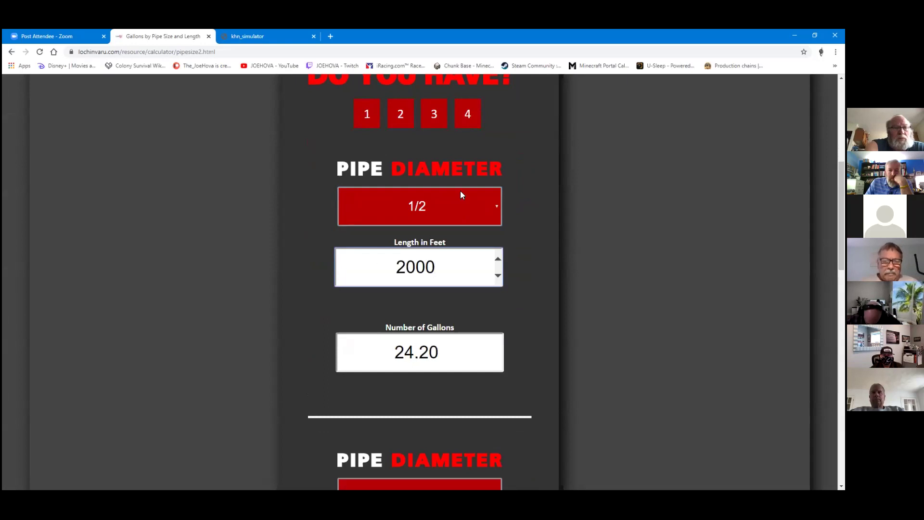
Set the second pipe diameter to 1 and its length to 200 feet
scroll(605, 217, down, 5)
click(431, 231)
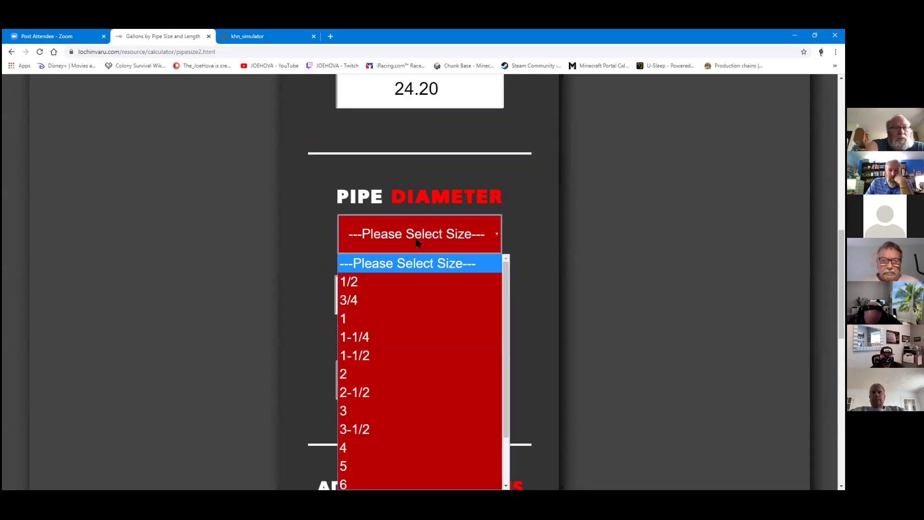
click(353, 320)
click(415, 295)
text(200)
click(613, 239)
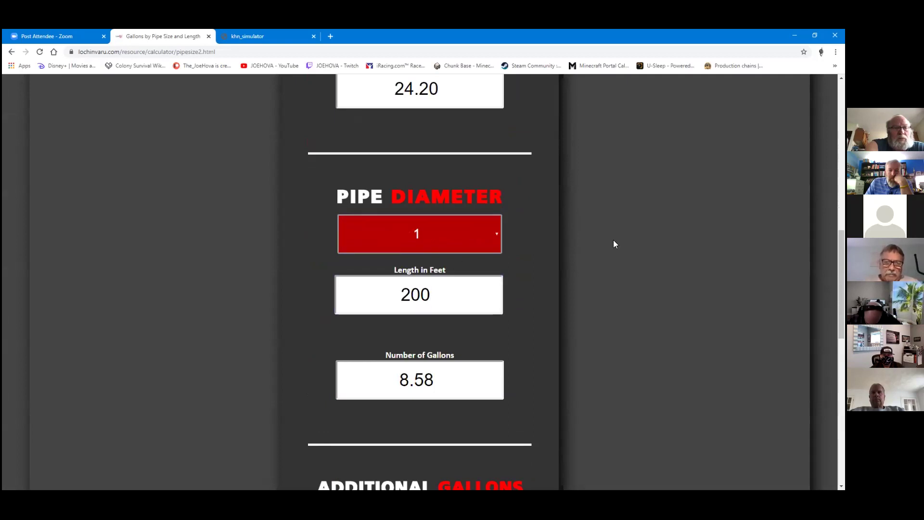
Enter 3 additional gallons for the heat exchanger, buffer tank or other volume
scroll(613, 240, down, 4)
scroll(613, 241, down, 3)
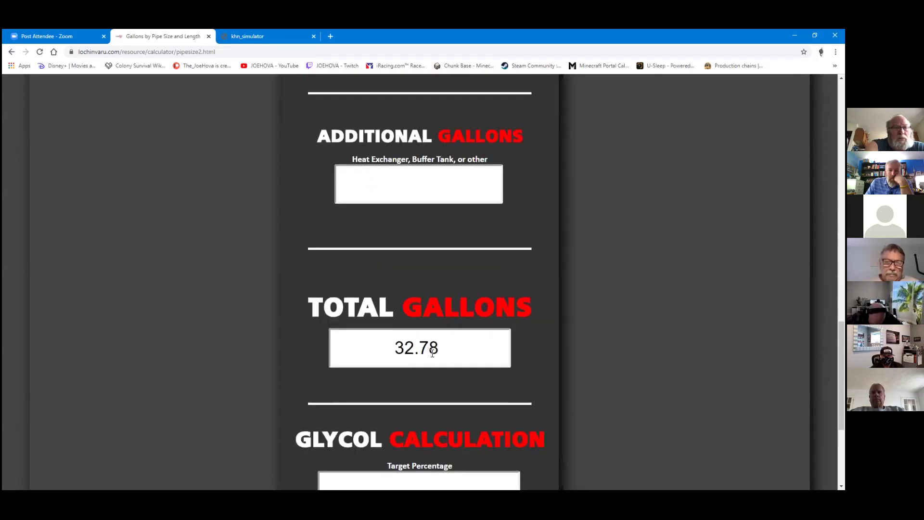
scroll(558, 286, up, 1)
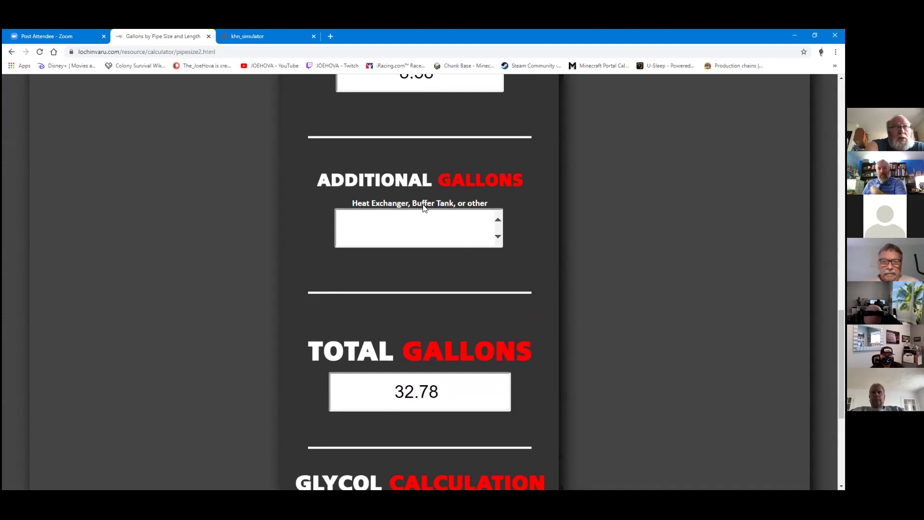
click(407, 231)
text(3)
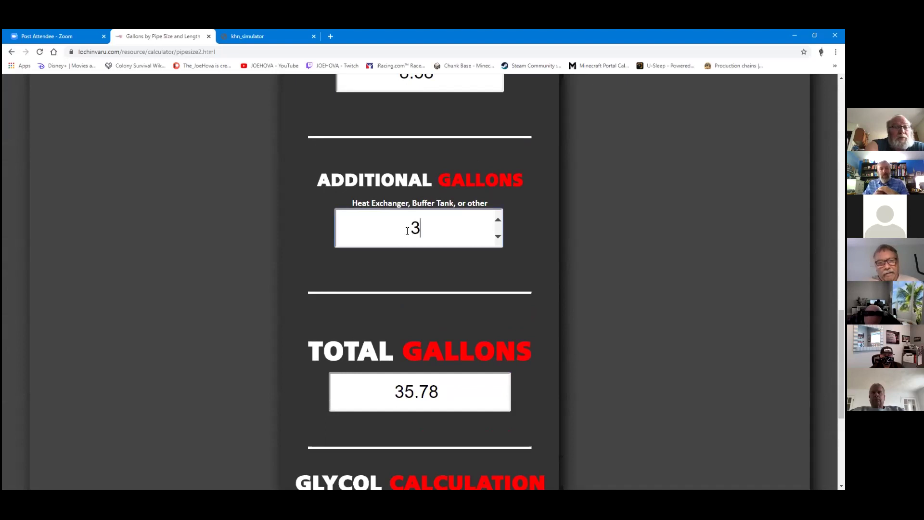
click(616, 274)
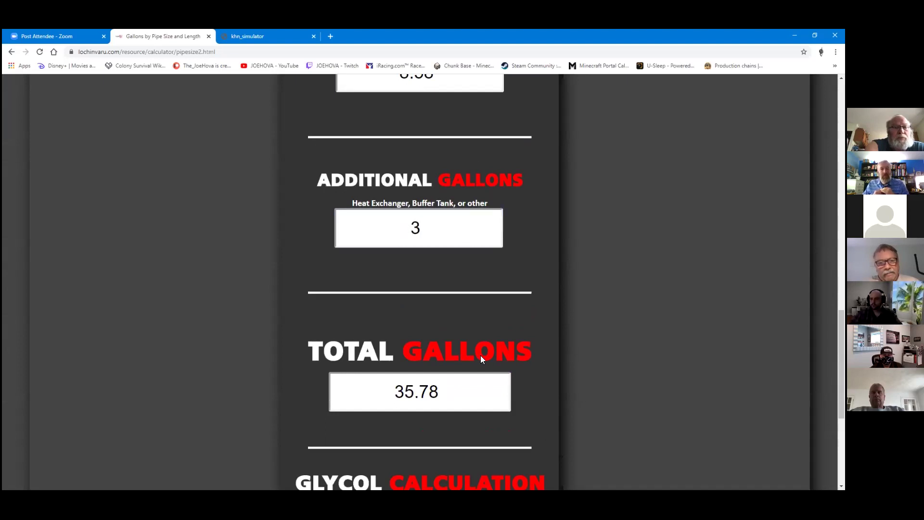
Enter a target percentage of 30 in the glycol calculation, and change it to 40
scroll(590, 345, down, 3)
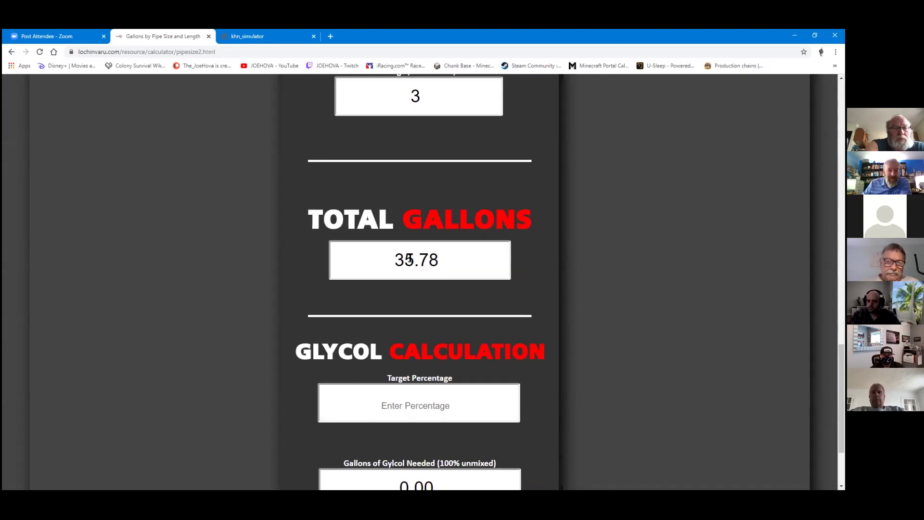
scroll(558, 268, up, 7)
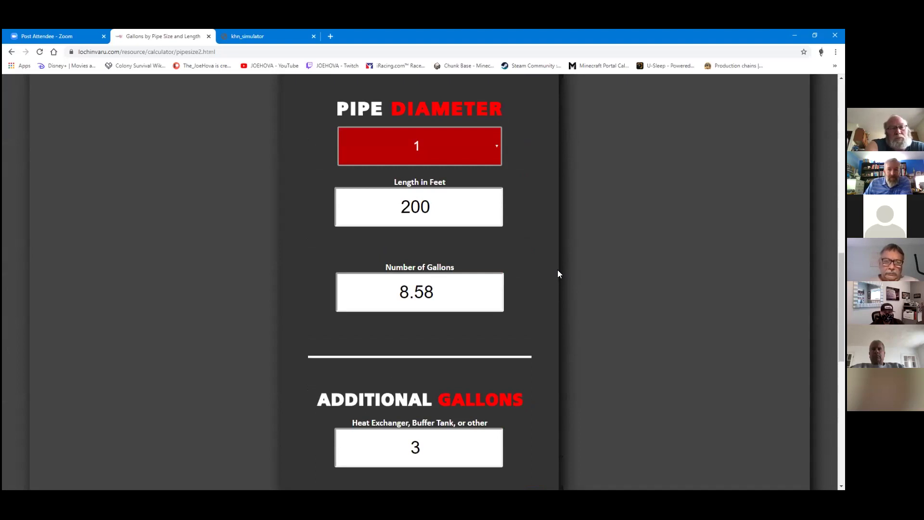
scroll(557, 274, up, 1)
scroll(557, 274, up, 2)
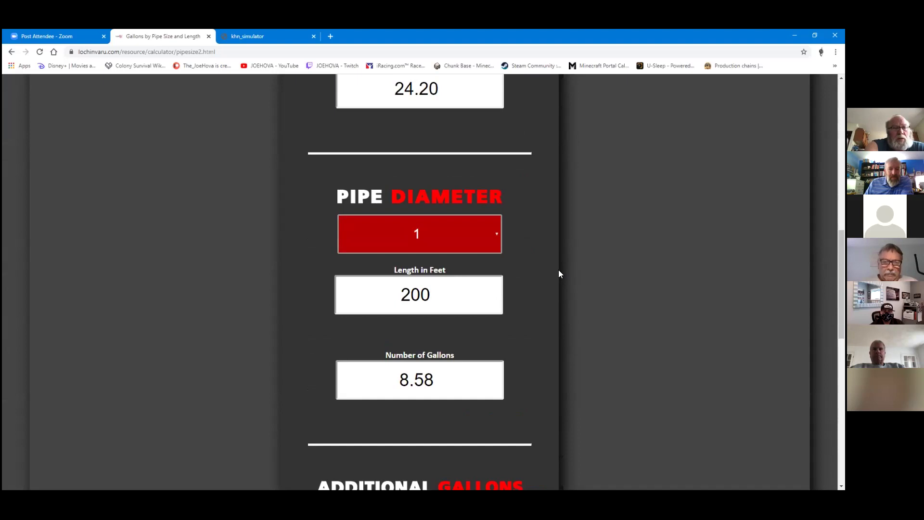
scroll(560, 274, down, 6)
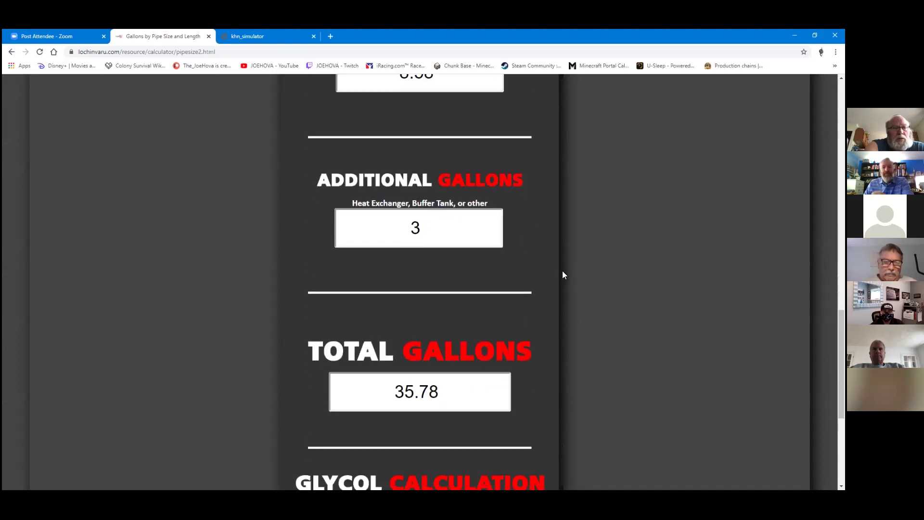
scroll(564, 273, down, 3)
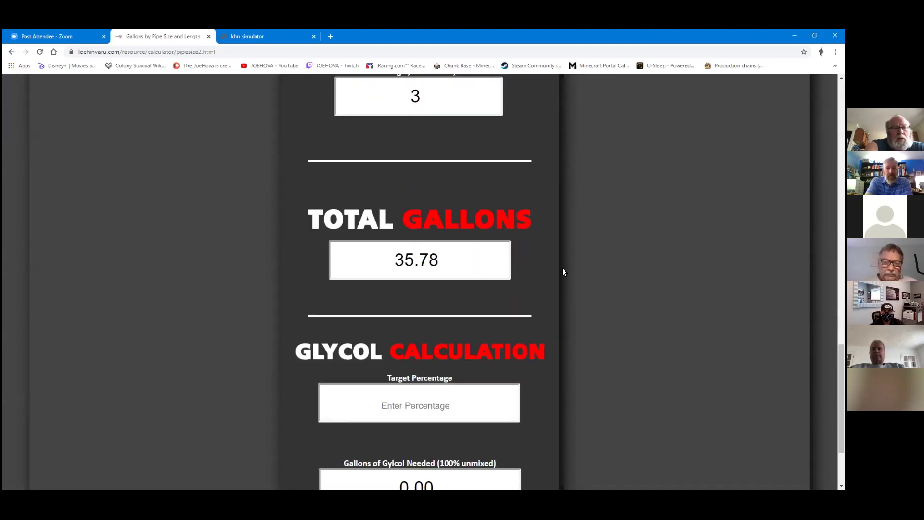
scroll(588, 265, down, 2)
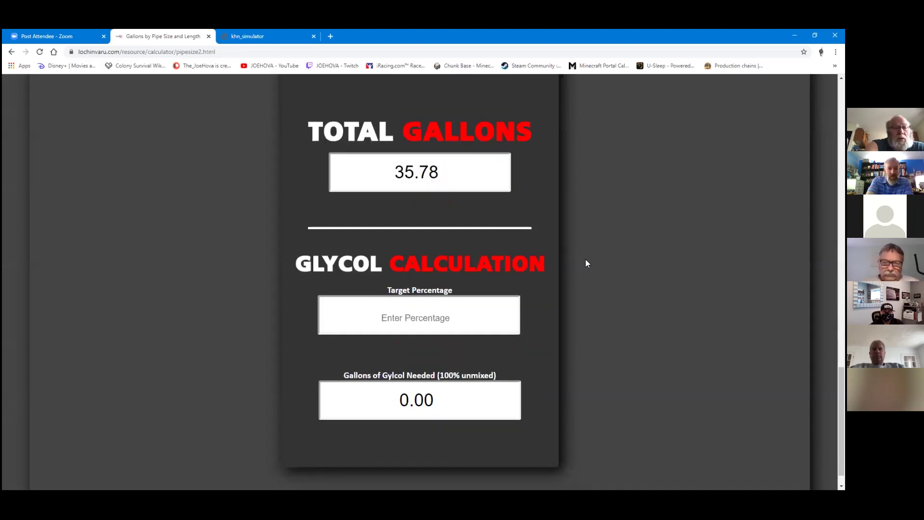
click(433, 325)
text(30)
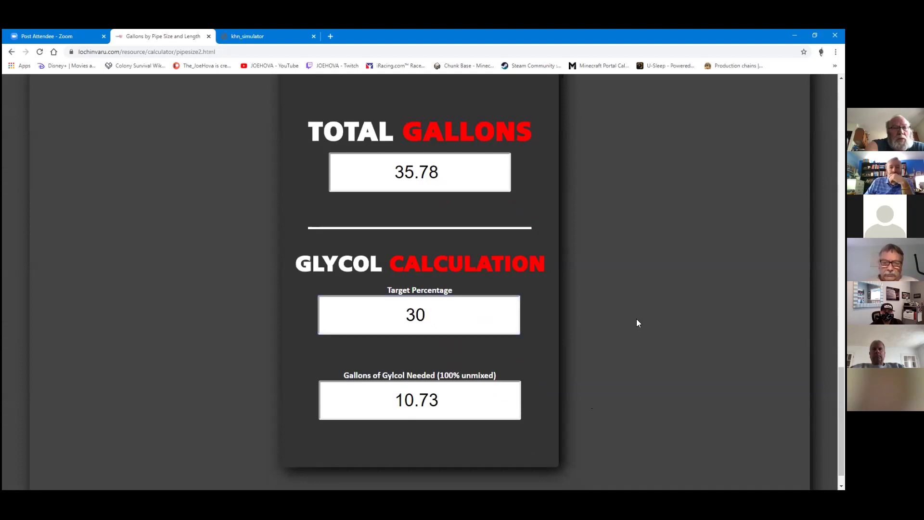
key(BackSpace)
key(BackSpace)
text(40)
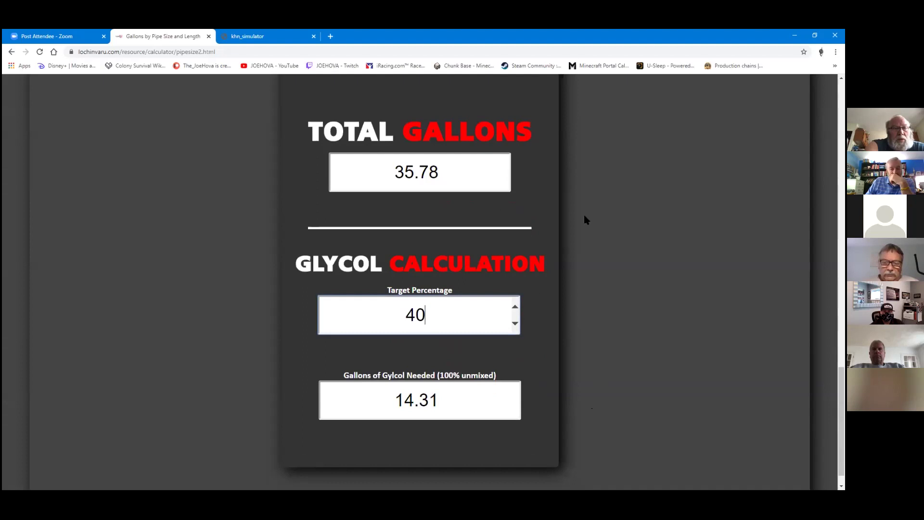
Change the number of pipe diameters in the calculation to 3
scroll(585, 221, up, 3)
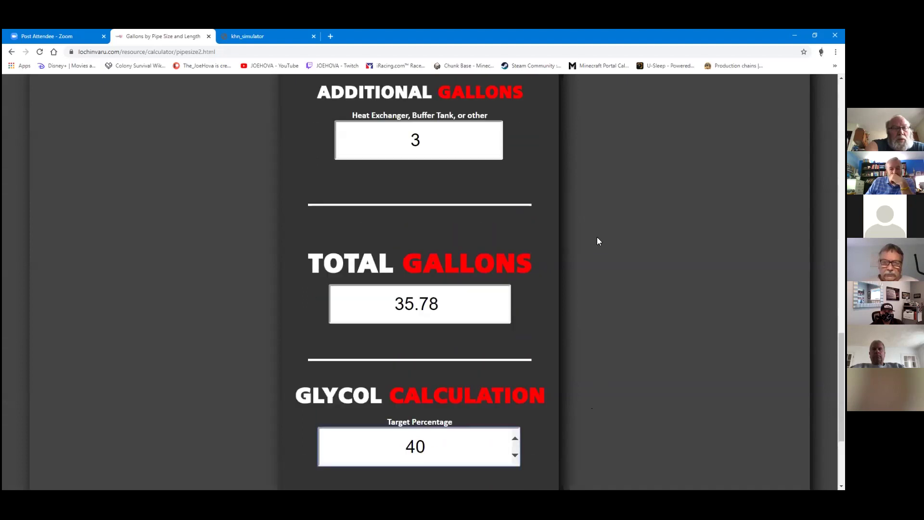
scroll(645, 237, up, 12)
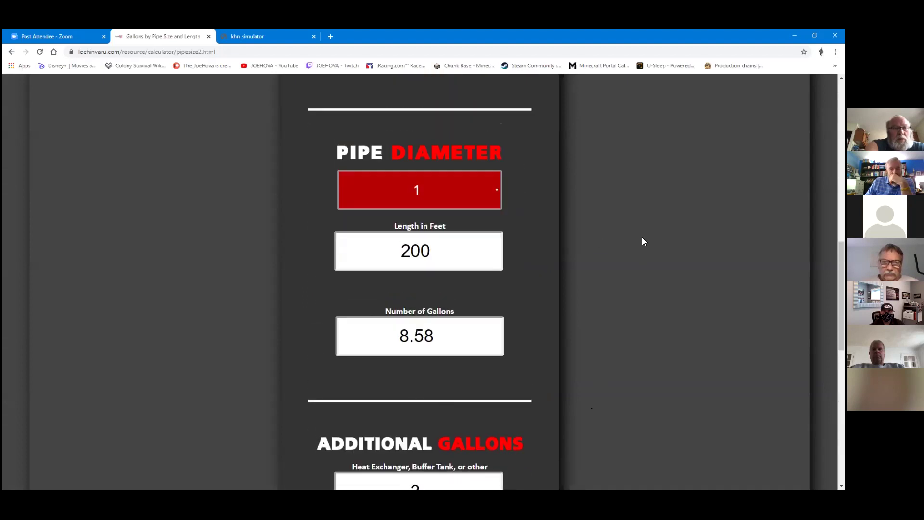
scroll(642, 237, up, 5)
click(440, 244)
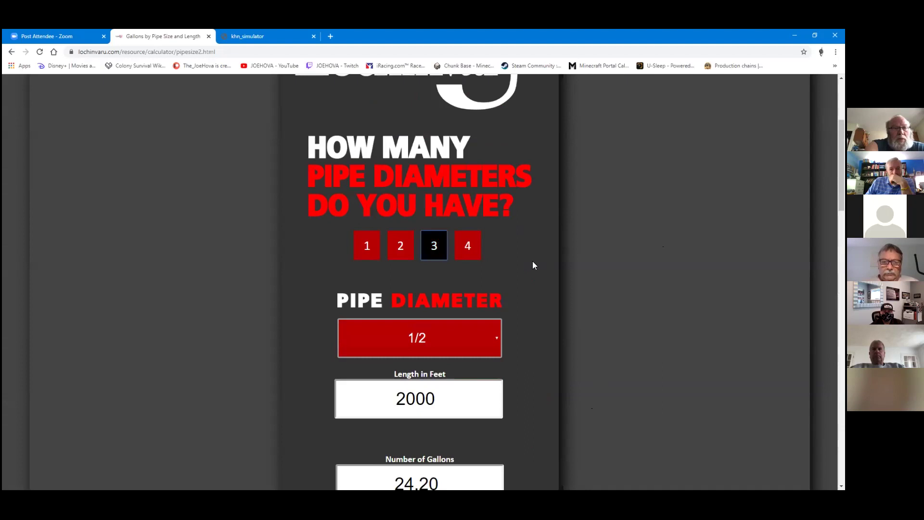
Set the third pipe diameter to 3/4 with a length of 200 feet, and check the total gallons
scroll(625, 282, down, 1)
scroll(623, 279, down, 14)
click(461, 263)
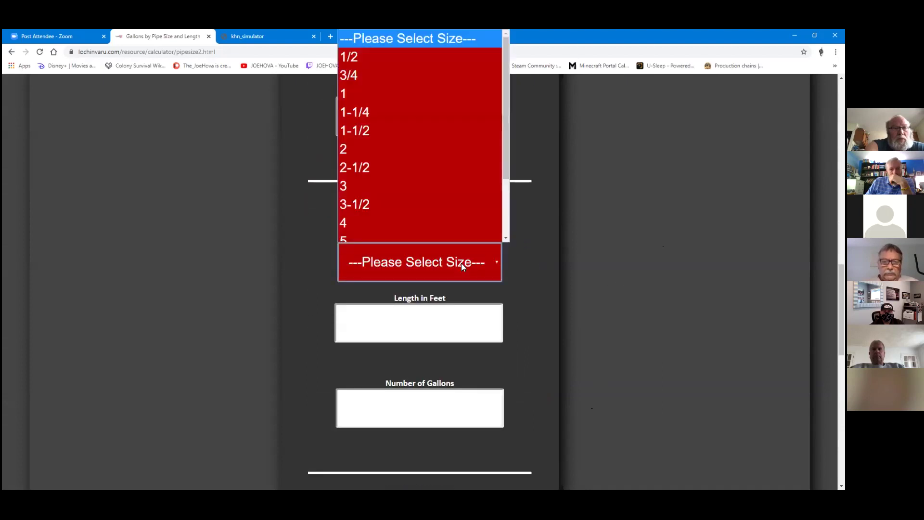
click(355, 67)
click(415, 312)
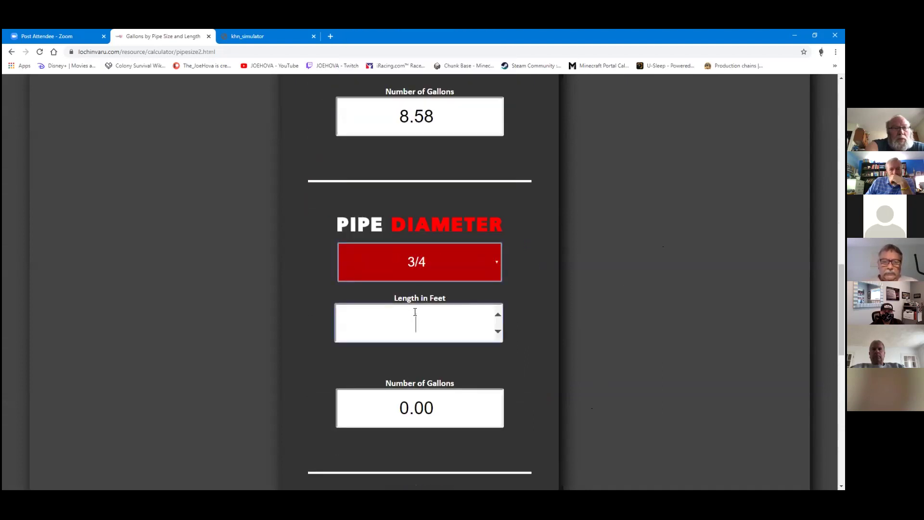
text(200)
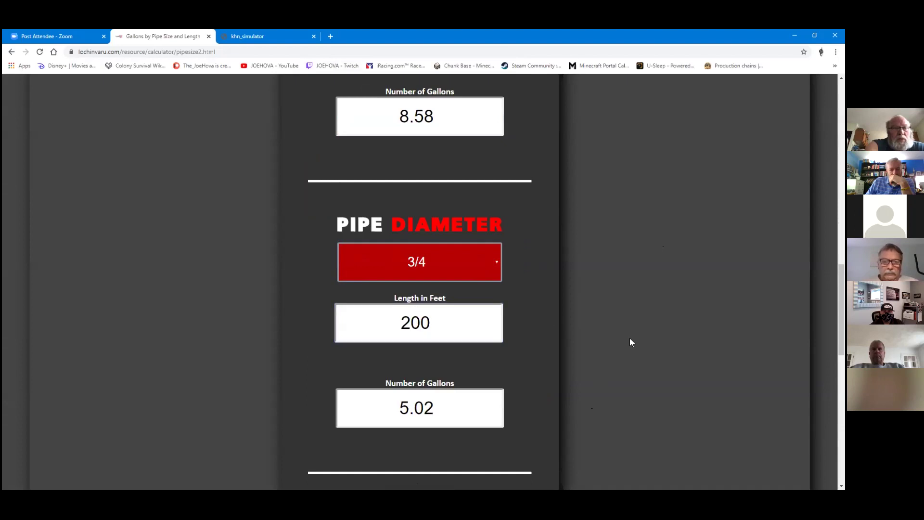
scroll(629, 338, down, 5)
scroll(629, 337, down, 4)
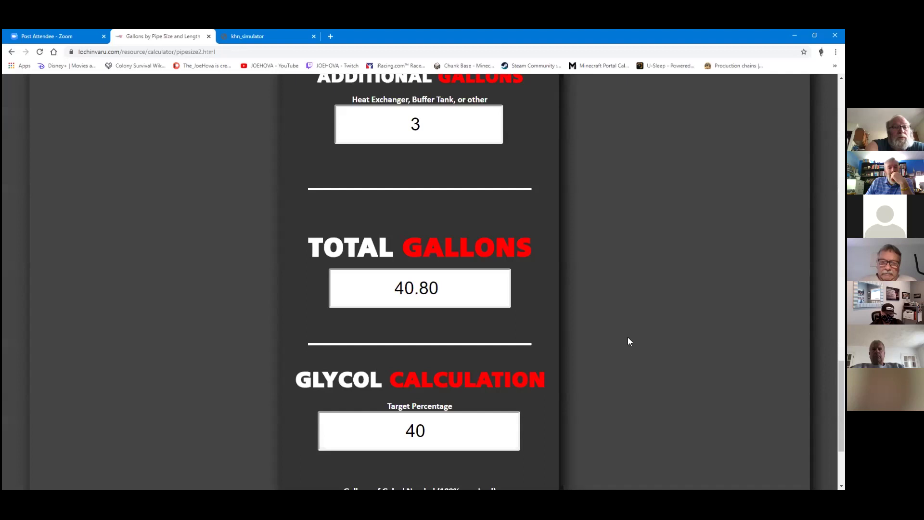
Return to the digital calculators page and open the electrical conversion calculator
scroll(627, 337, up, 3)
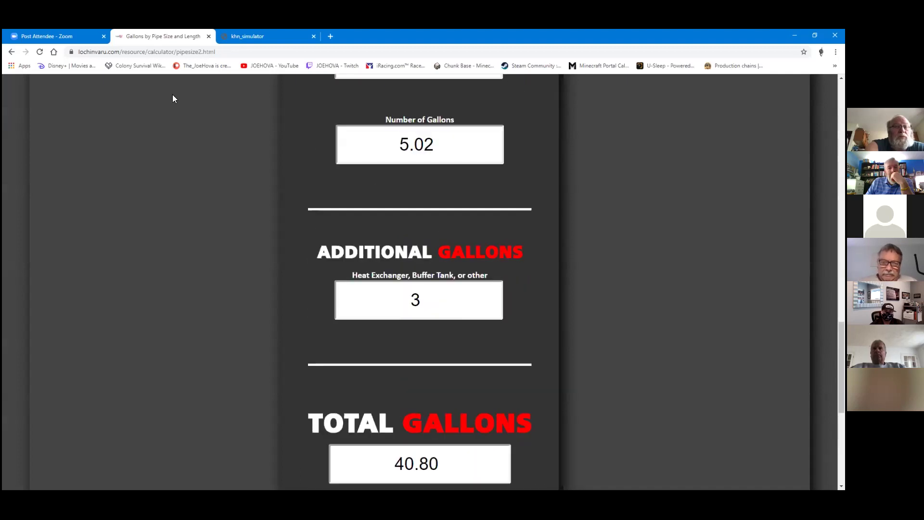
click(11, 51)
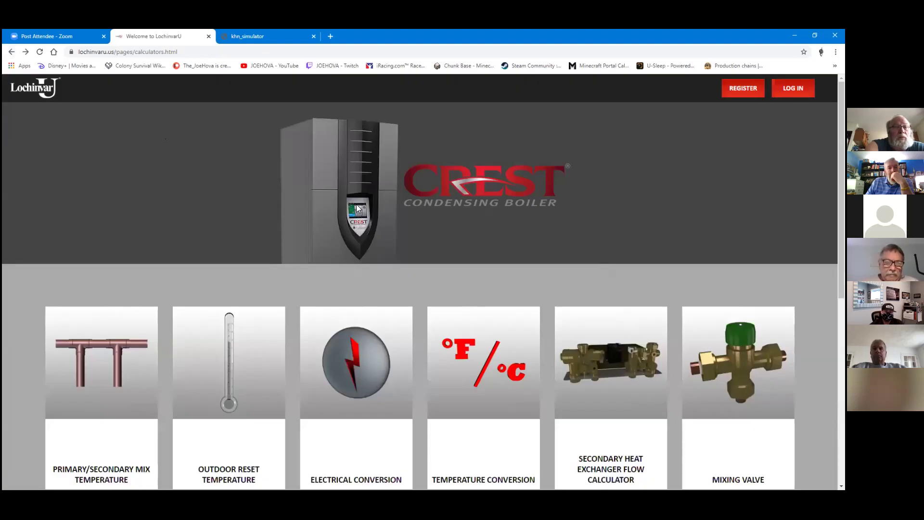
scroll(357, 208, down, 4)
click(357, 154)
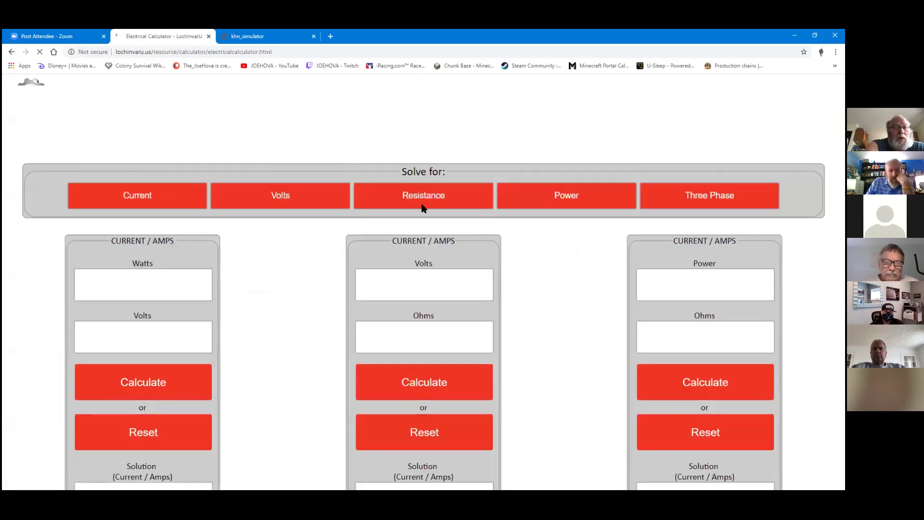
Enter 4500 watts and 208 volts in the current calculation that solves for amps from watts and volts
scroll(526, 236, down, 2)
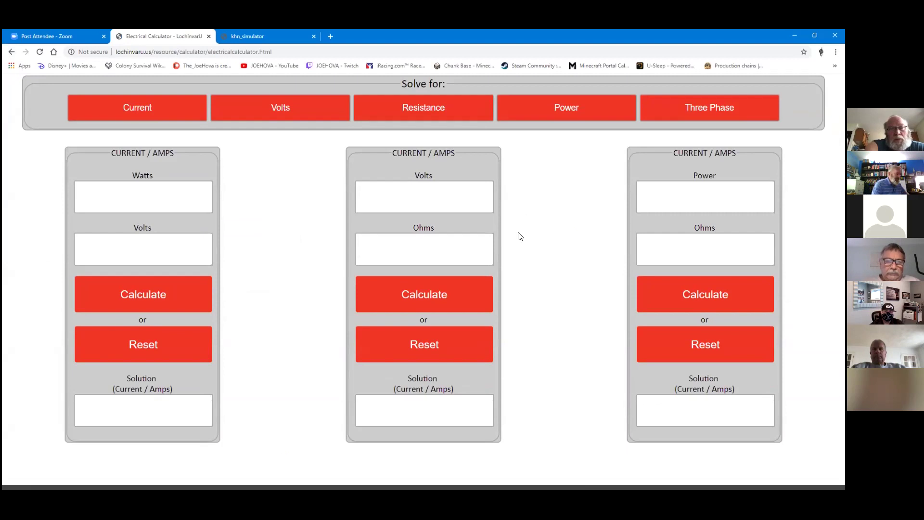
click(133, 193)
text(4500)
click(145, 251)
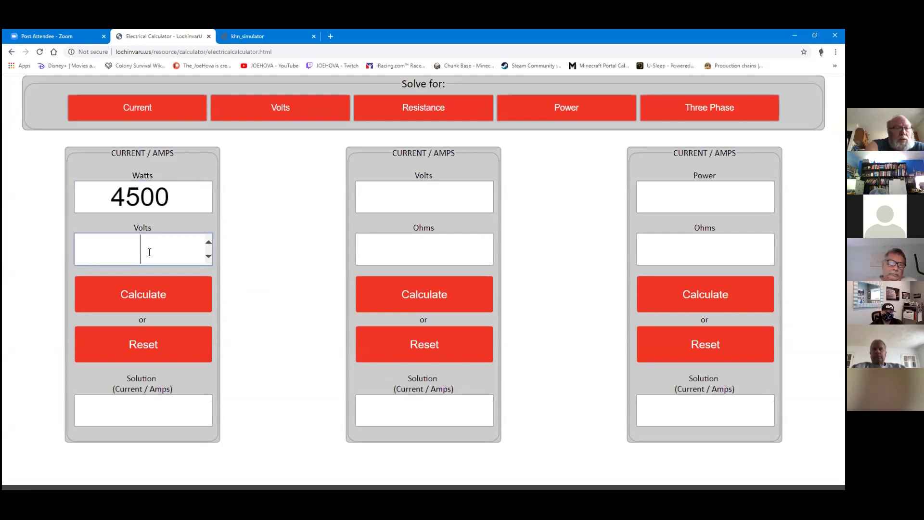
text(208)
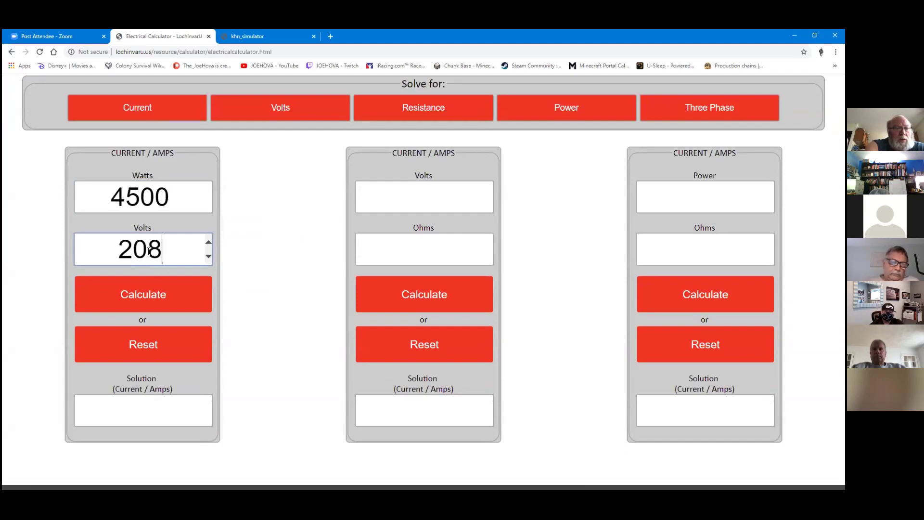
Calculate the current from the entered watts and volts, and look through the Volts, Resistance and Power calculations
click(142, 294)
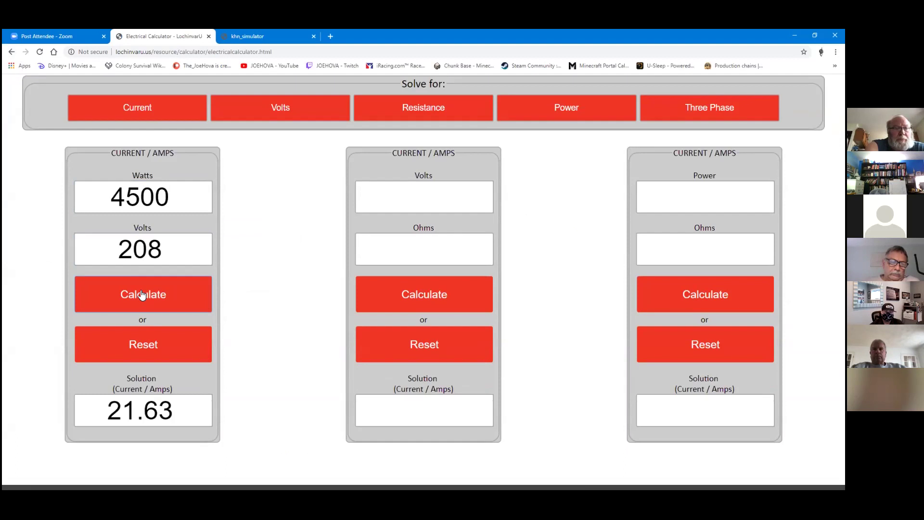
click(291, 107)
click(418, 105)
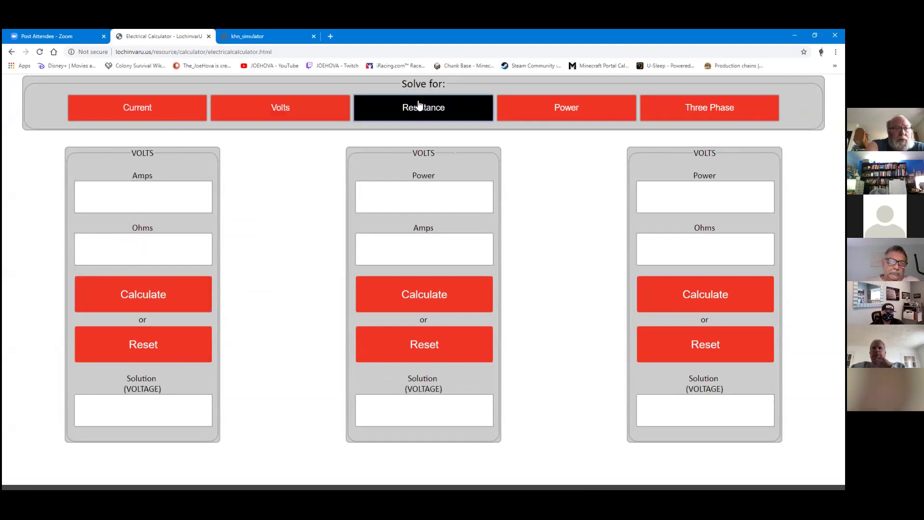
click(538, 108)
Calculate the three-phase current for 9000 watts at 480 volts
click(663, 109)
click(438, 197)
text(9000)
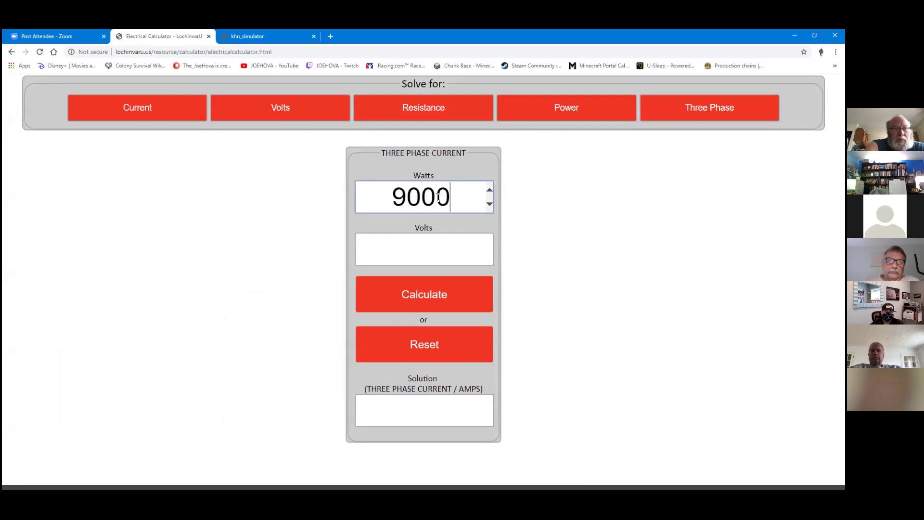
click(402, 244)
text(480)
click(409, 294)
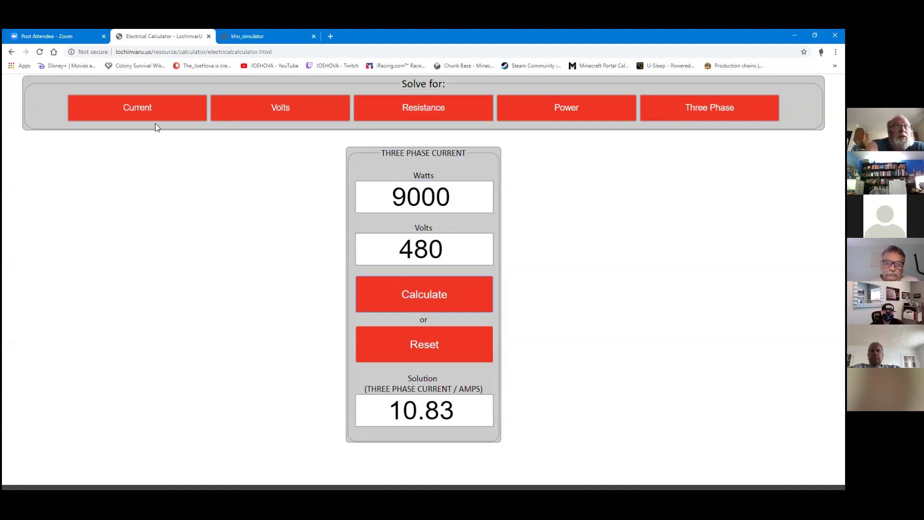
Return to the calculators page and open the Secondary Heat Exchanger Flow Calculator
click(12, 52)
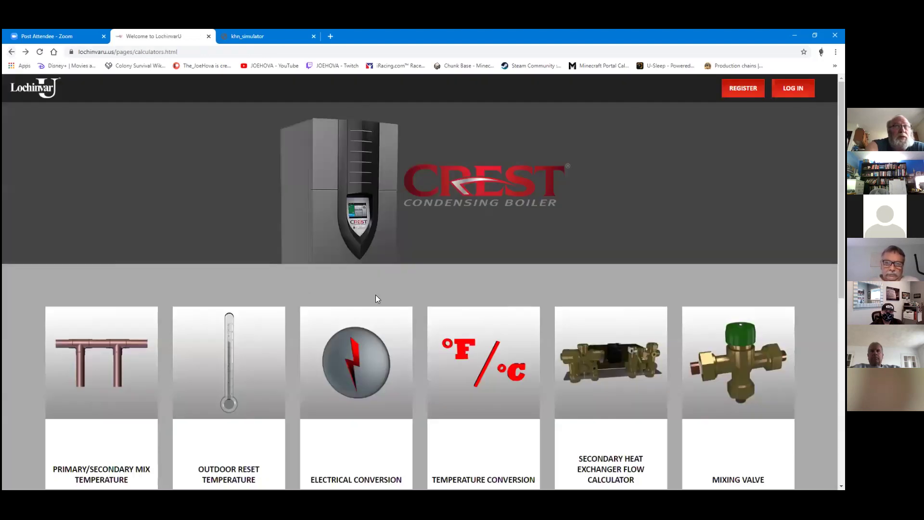
scroll(375, 295, down, 3)
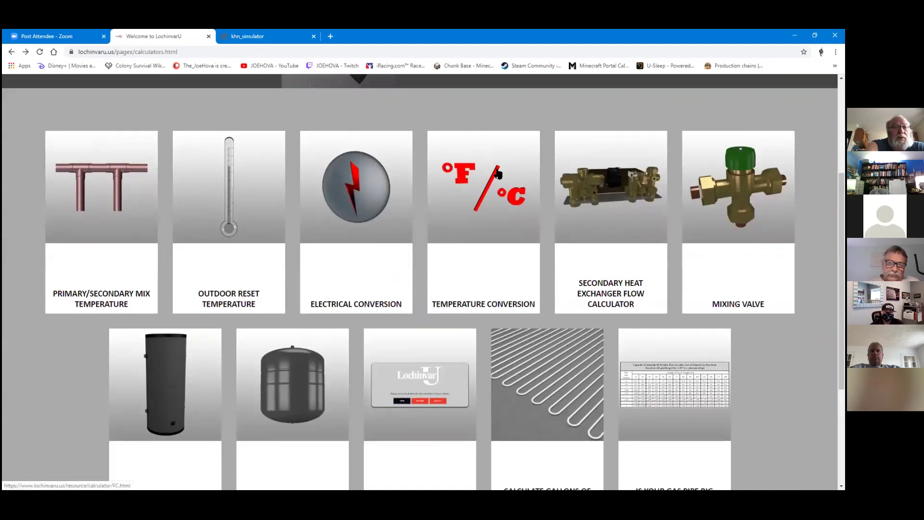
click(623, 180)
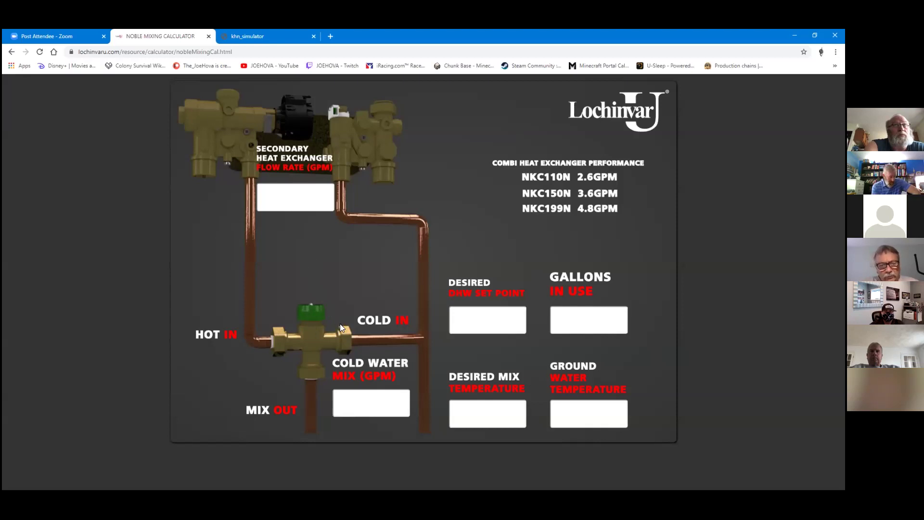
Enter a desired DHW set point of 160, 6 gallons in use, a mix temperature of 120 and a ground water temperature of 40
click(485, 320)
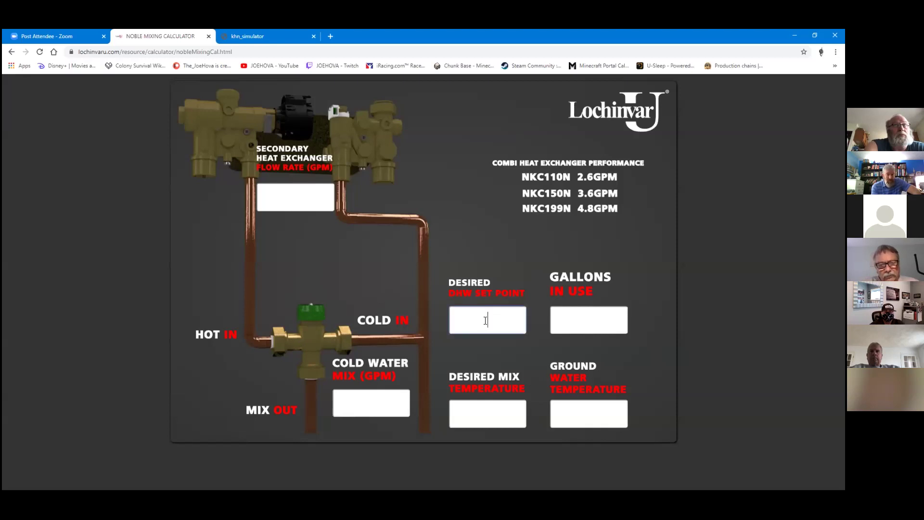
text(160)
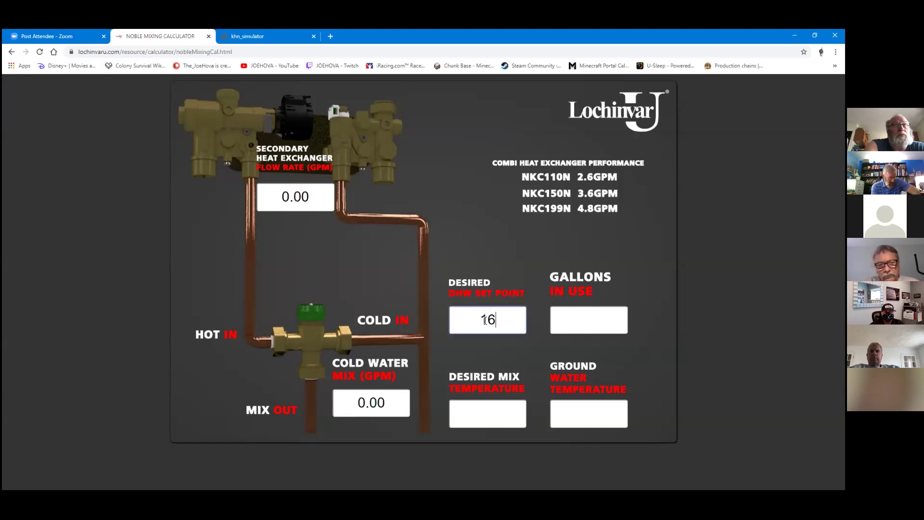
click(574, 322)
text(6)
click(484, 407)
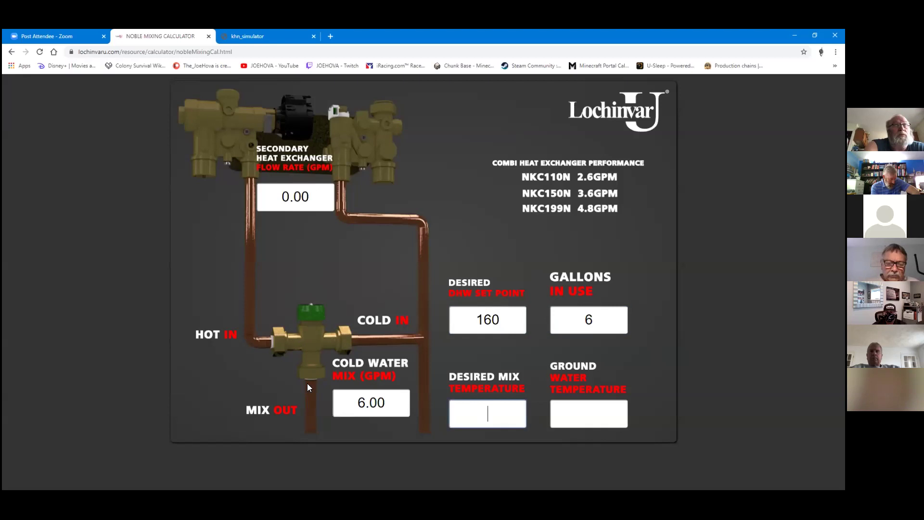
text(120)
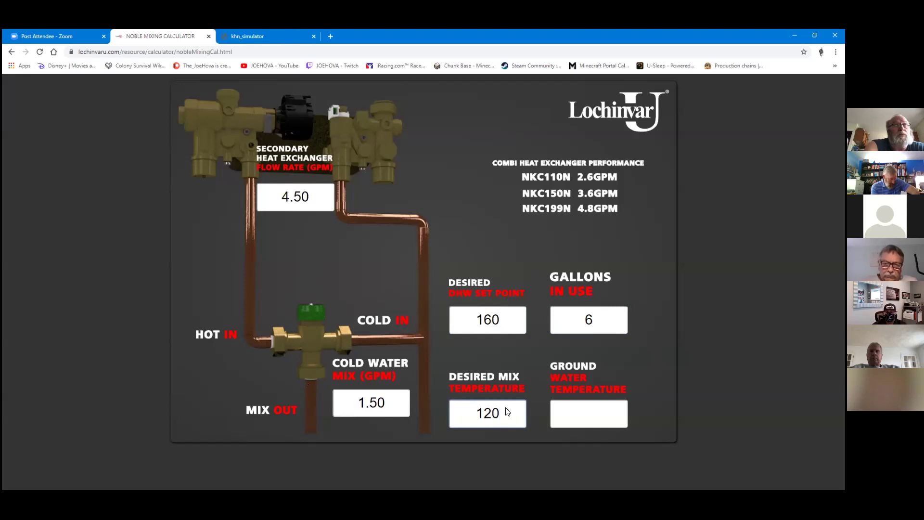
click(561, 415)
text(40)
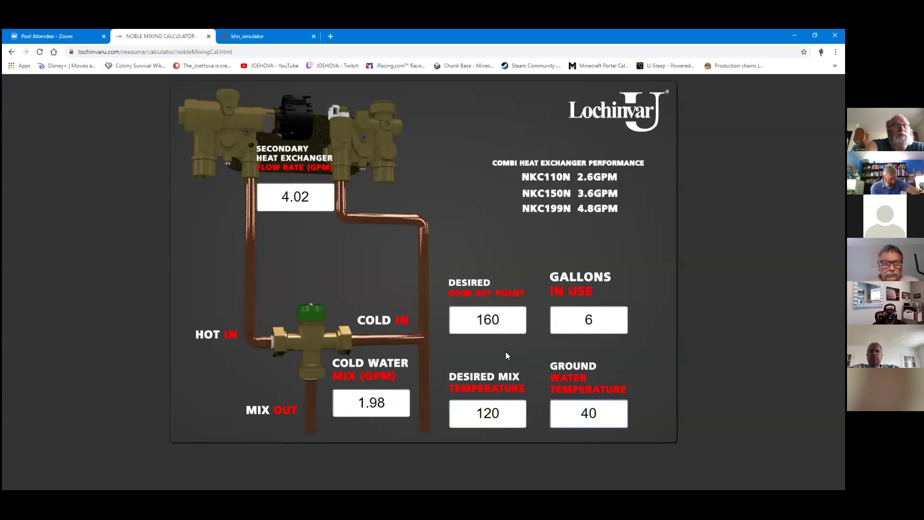
mouse_move(280, 194)
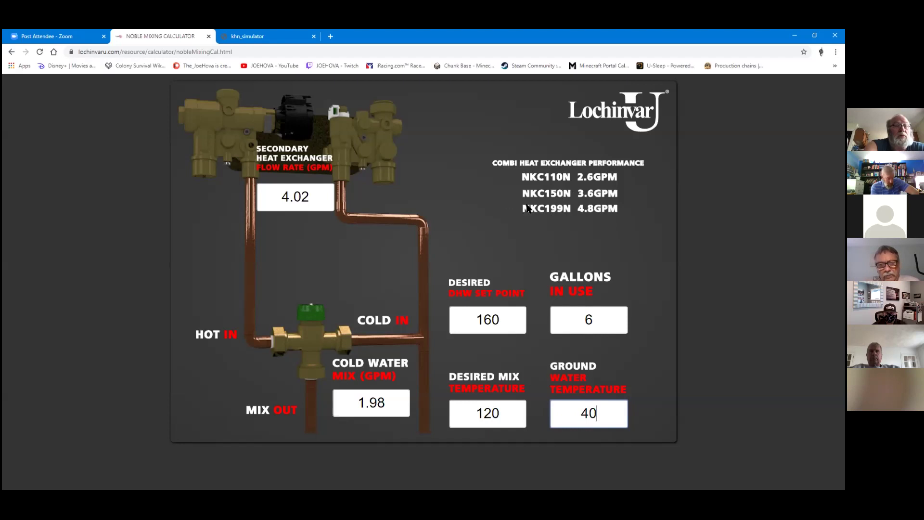
Change the gallons in use to 5 and the desired DHW set point to 150
double_click(558, 320)
key(BackSpace)
text(5)
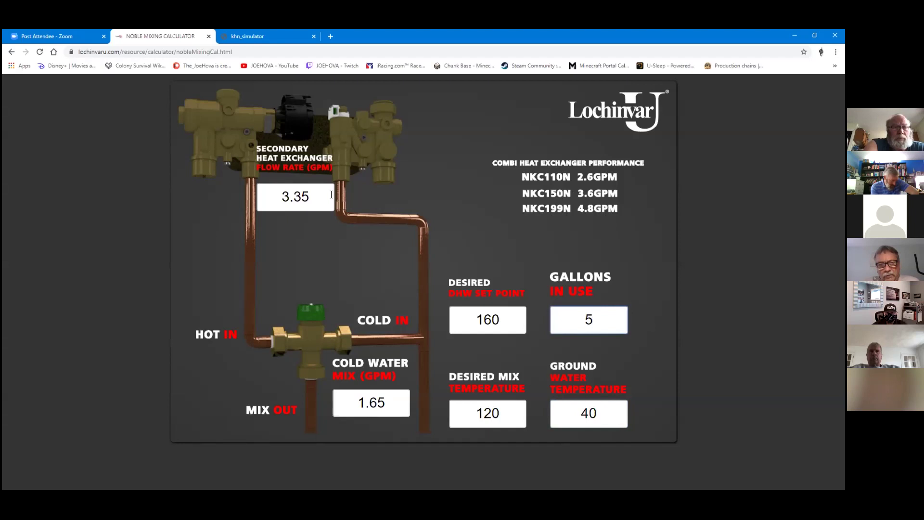
double_click(503, 324)
key(BackSpace)
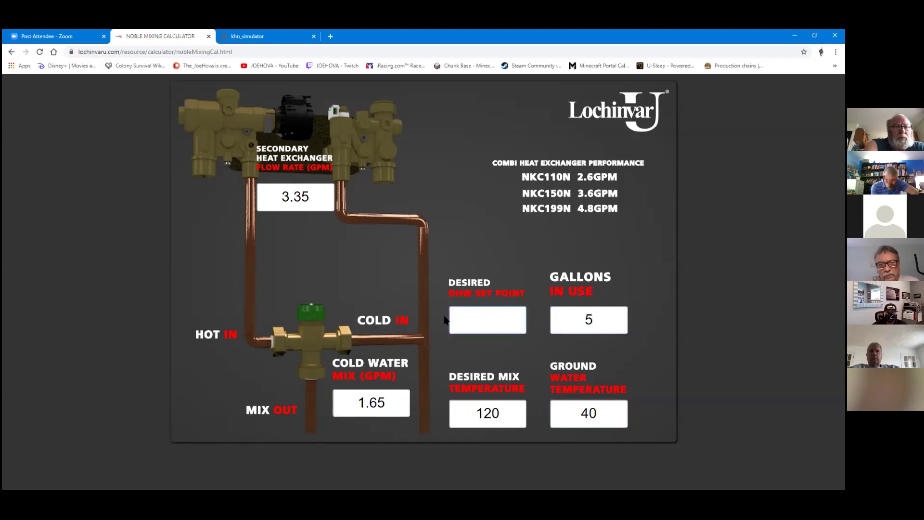
text(150)
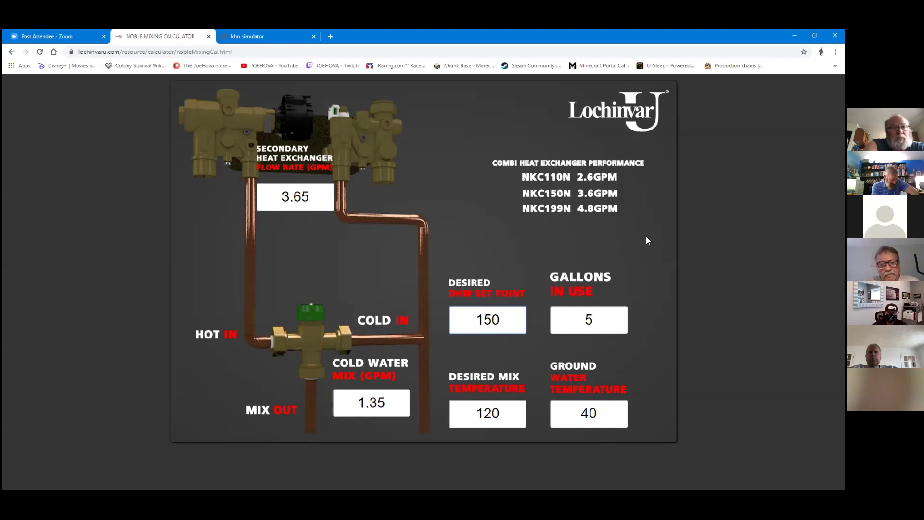
Return to the calculators page and open the Outdoor Reset Temperature calculator, fitting its whole form in view
click(11, 51)
scroll(209, 193, down, 3)
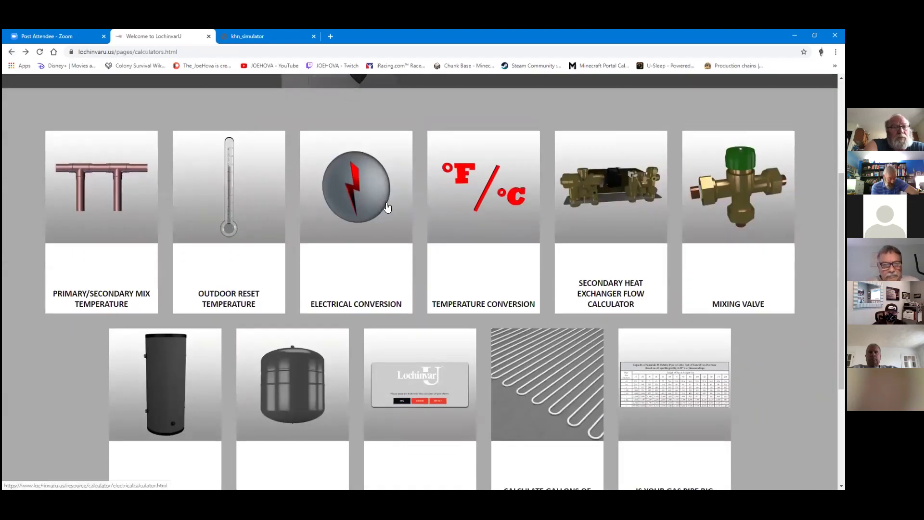
click(308, 225)
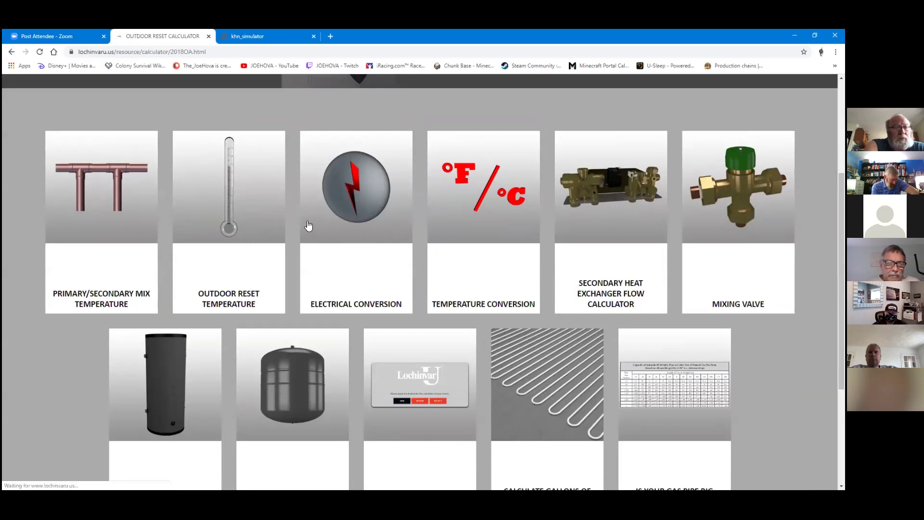
key(ctrl+minus)
key(ctrl+minus)
key(ctrl+minus)
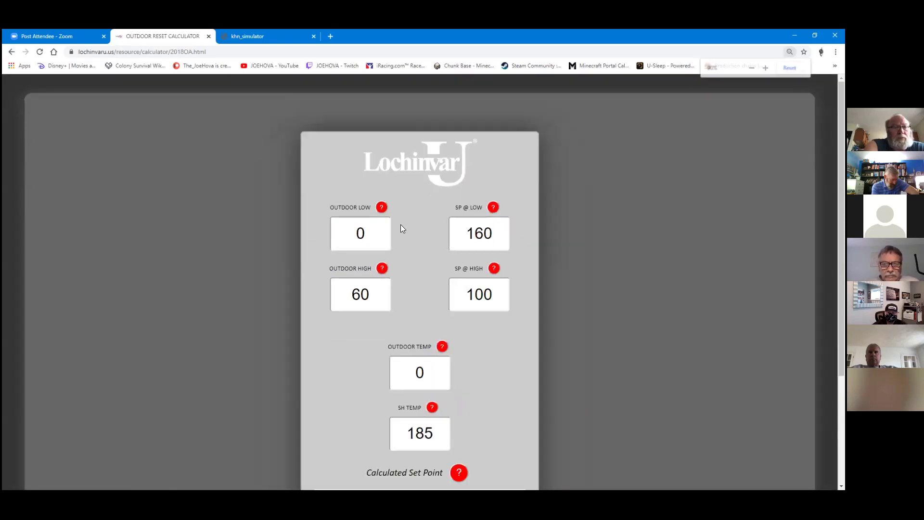
scroll(529, 255, down, 1)
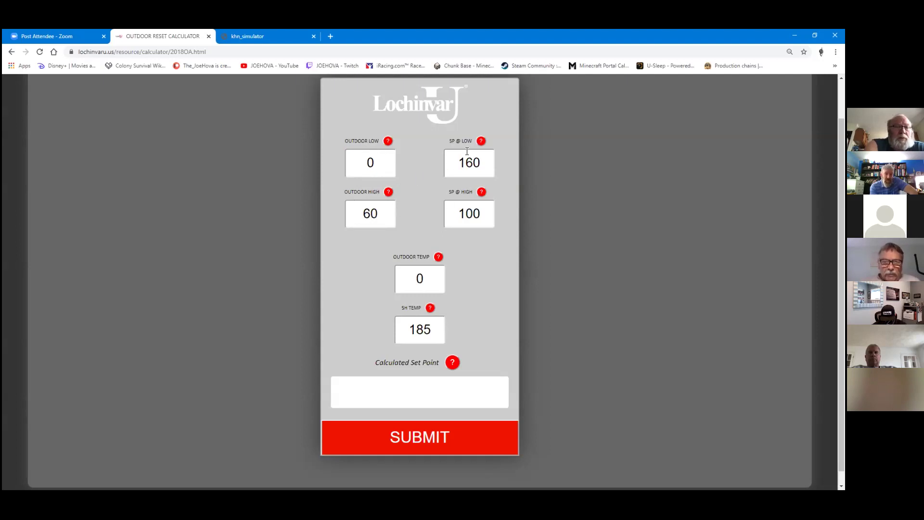
Read the help explanations for Outdoor Low, SP @ Low, SP @ High and Outdoor High
click(388, 141)
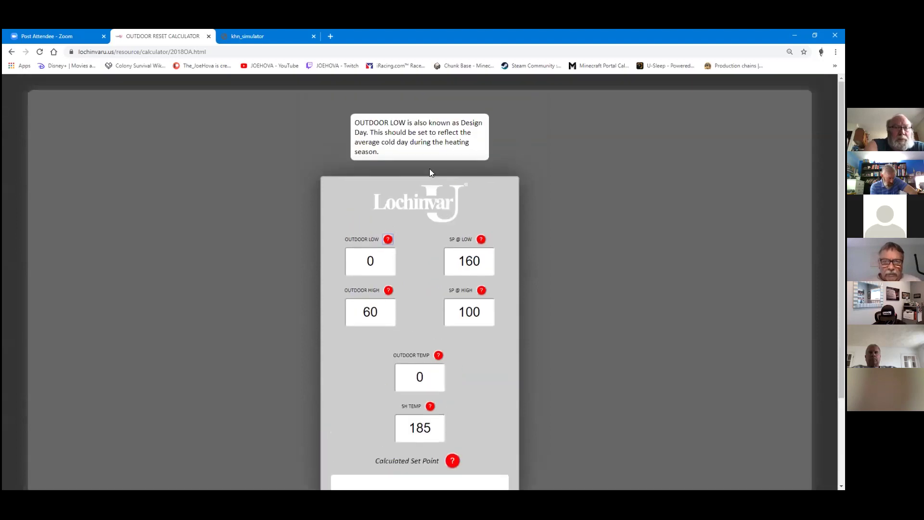
click(481, 239)
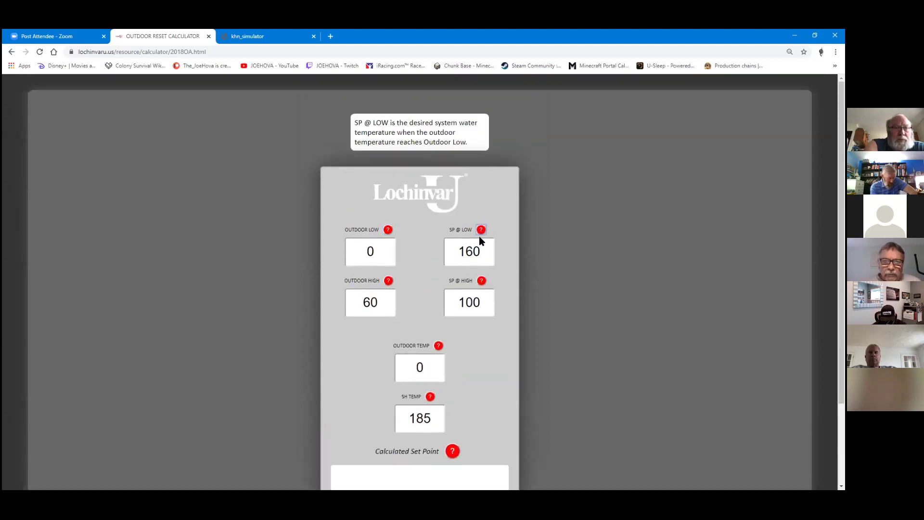
click(482, 281)
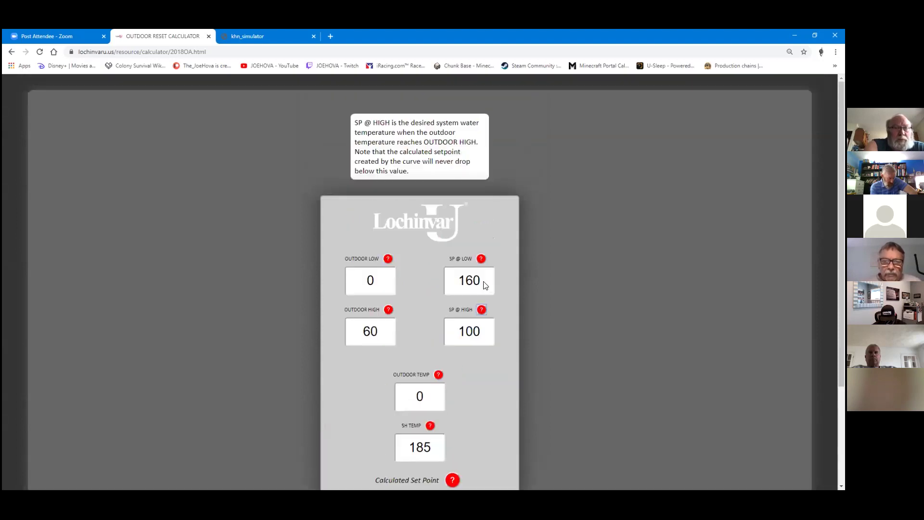
click(388, 310)
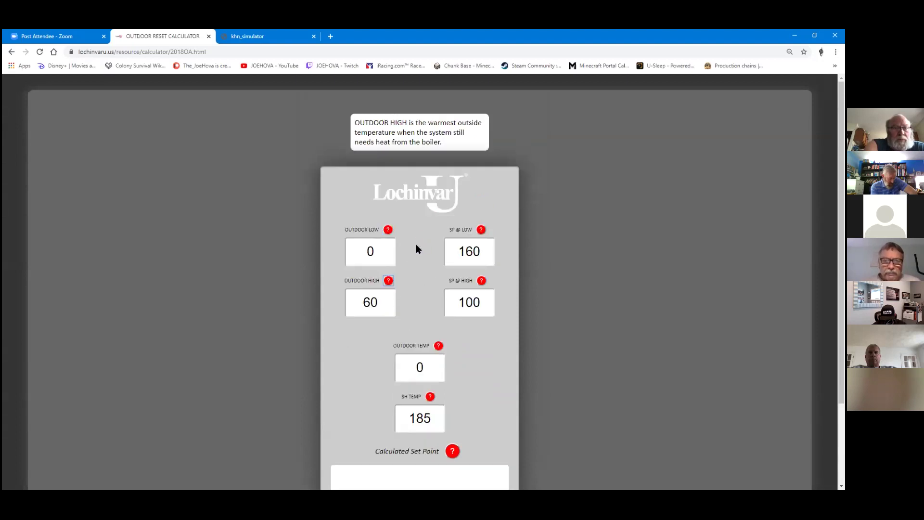
Set the outdoor temperature to 23 and calculate the set point
scroll(417, 247, down, 2)
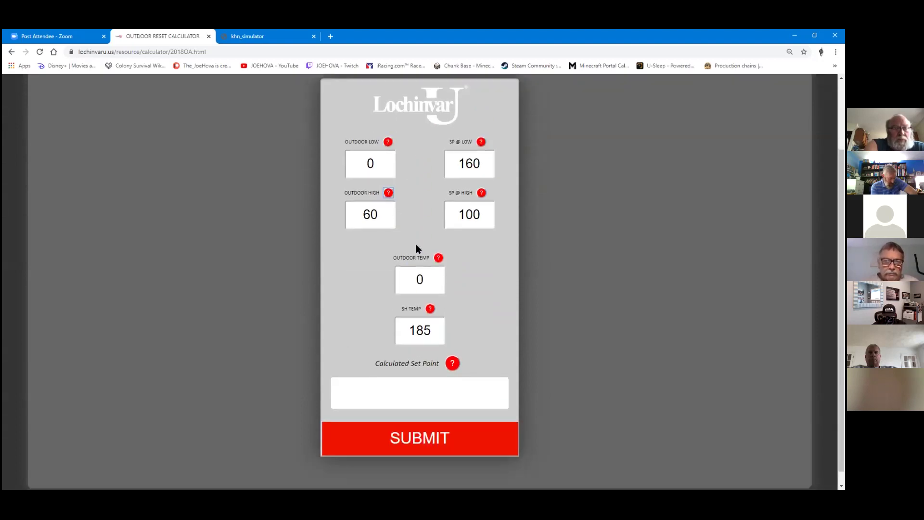
scroll(428, 291, up, 1)
click(427, 322)
key(BackSpace)
text(23)
click(431, 481)
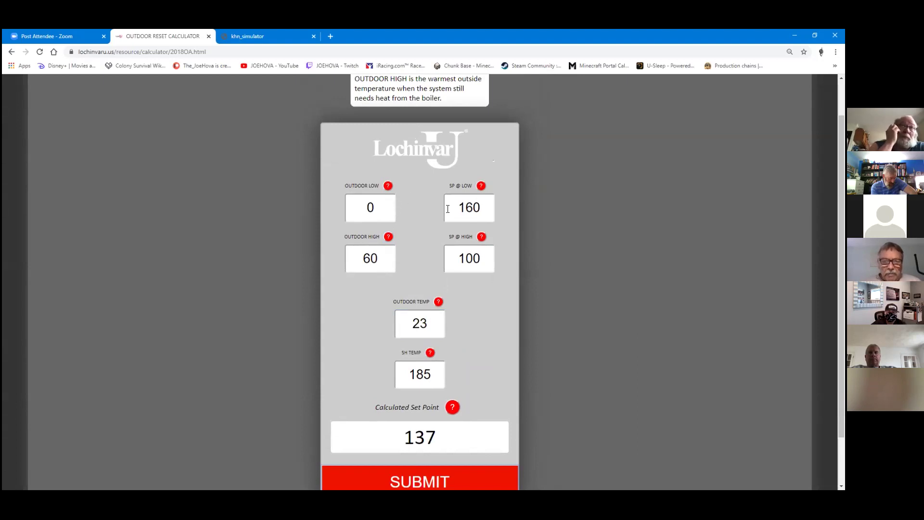
Set SP @ Low to 150 and recalculate the set point
double_click(477, 207)
key(BackSpace)
text(150)
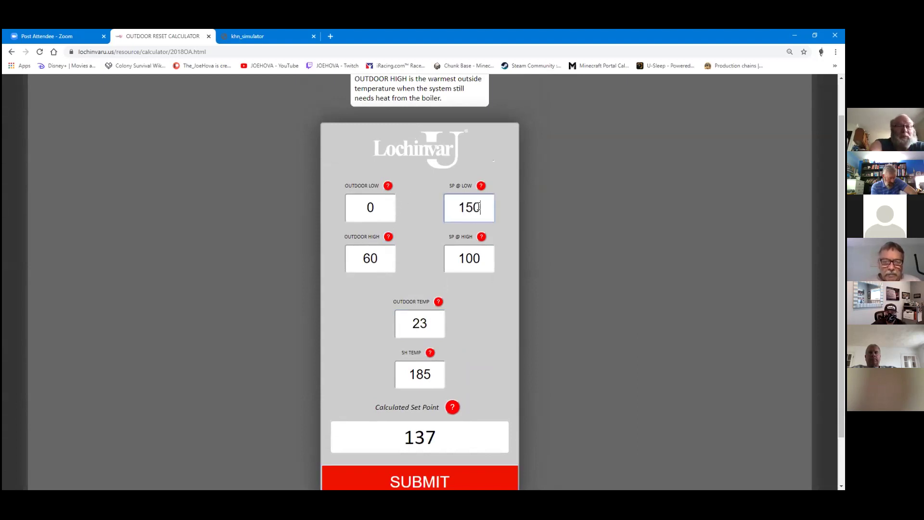
click(435, 477)
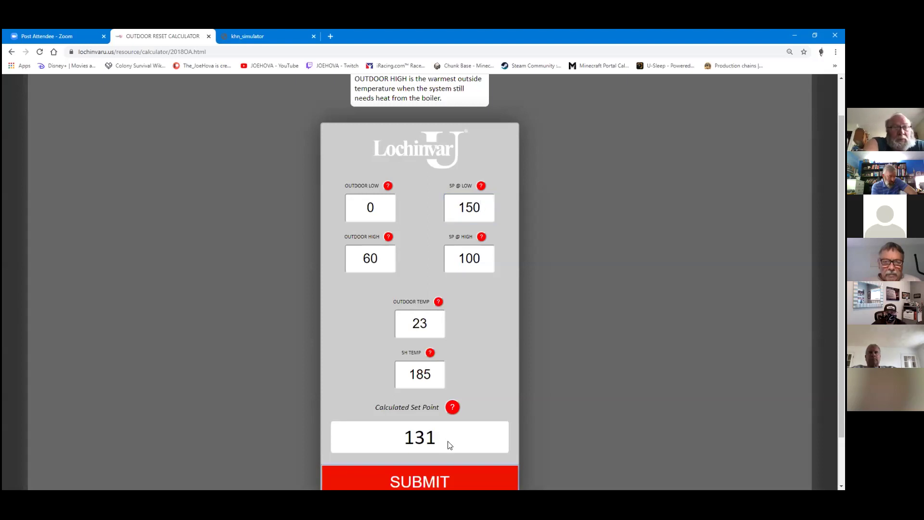
Restore SP @ Low to 160 and recalculate the set point
double_click(475, 205)
key(BackSpace)
text(160)
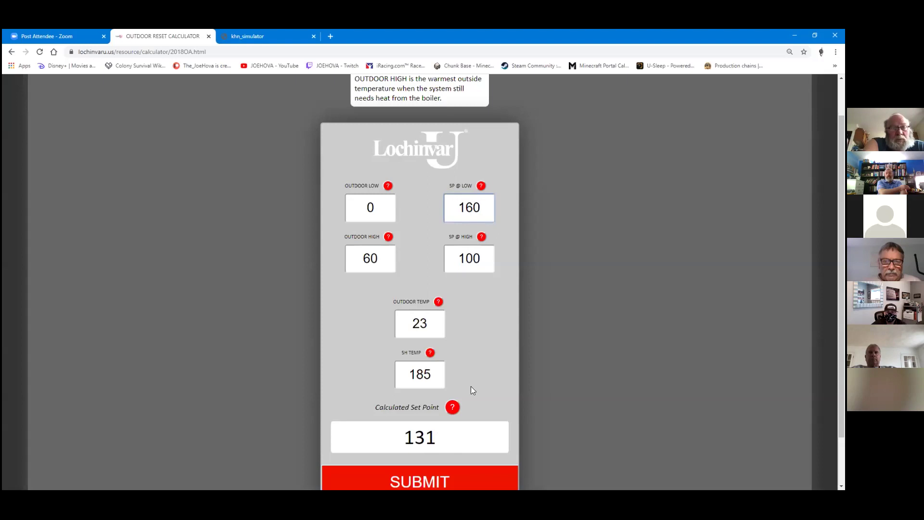
click(444, 480)
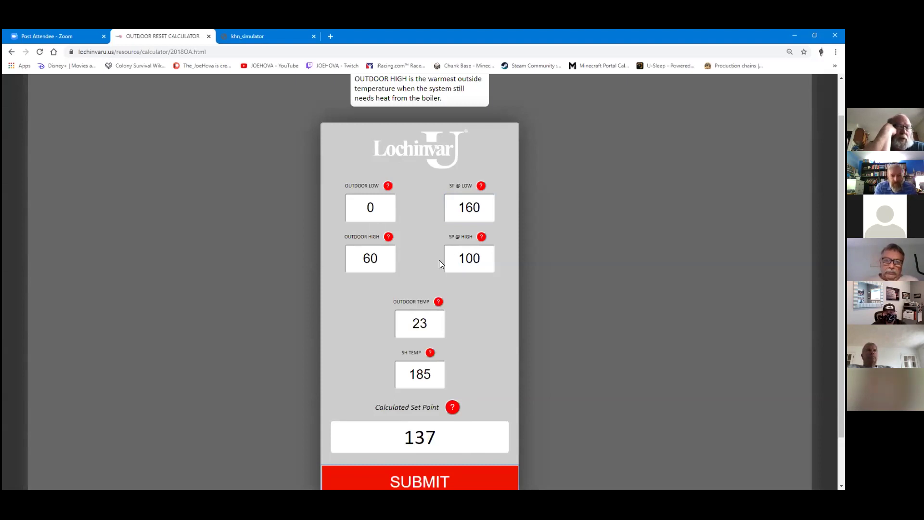
Lower SP @ Low to 150 again and submit the outdoor reset values
click(472, 215)
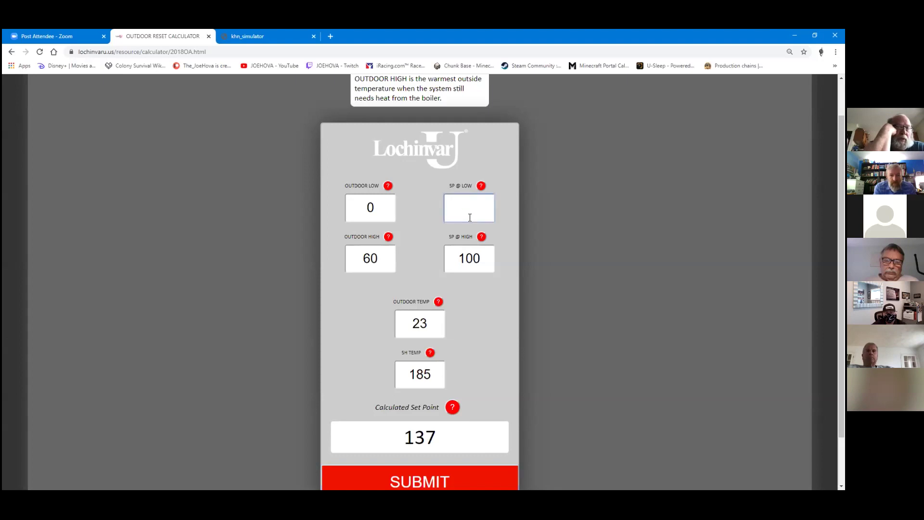
text(150)
click(458, 483)
Recalculate the set point with SP @ Low at 170, and read the help explanation for Calculated Set Point
click(482, 212)
text(170)
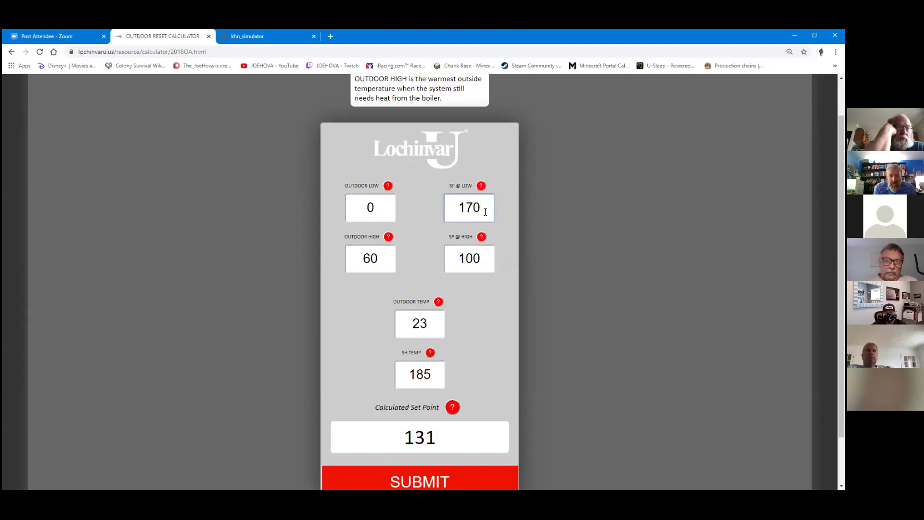
click(432, 482)
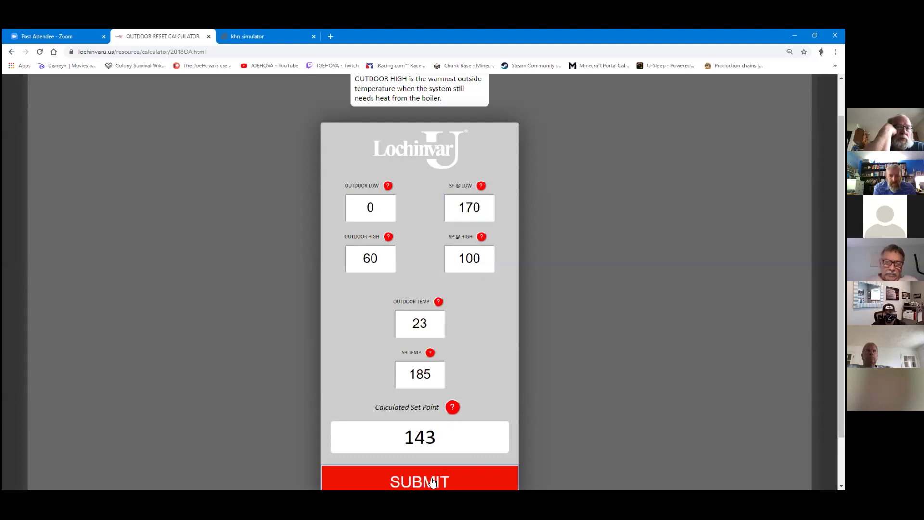
click(451, 407)
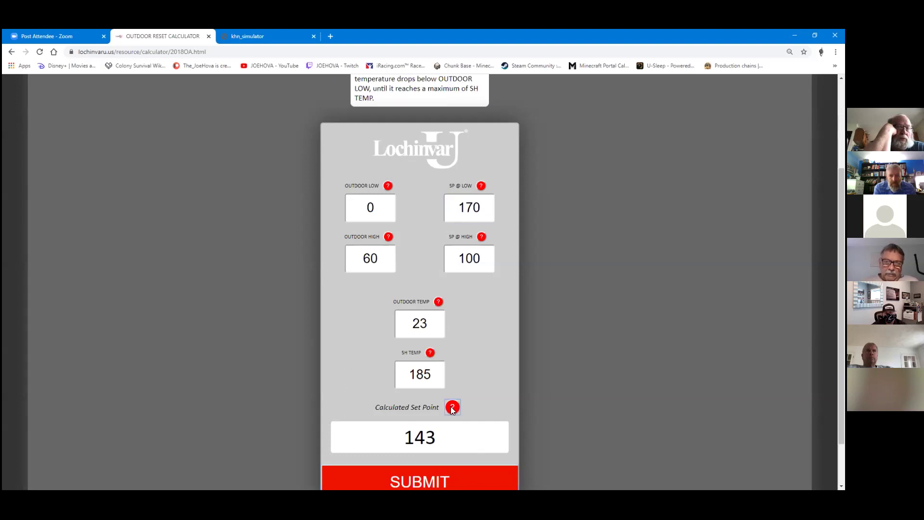
scroll(614, 306, up, 3)
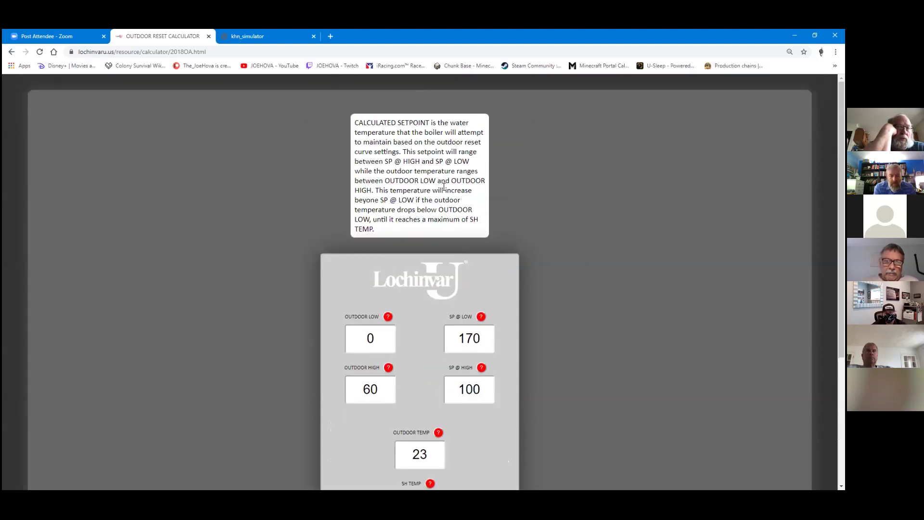
Set Outdoor Temp to -10 in the outdoor reset calculator and recalculate the set point
scroll(596, 282, down, 4)
scroll(587, 287, up, 1)
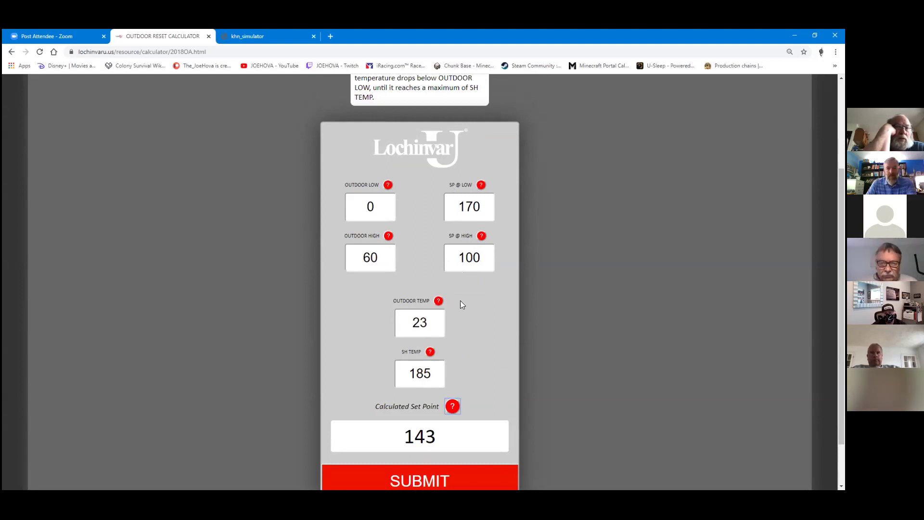
click(435, 322)
text(-10)
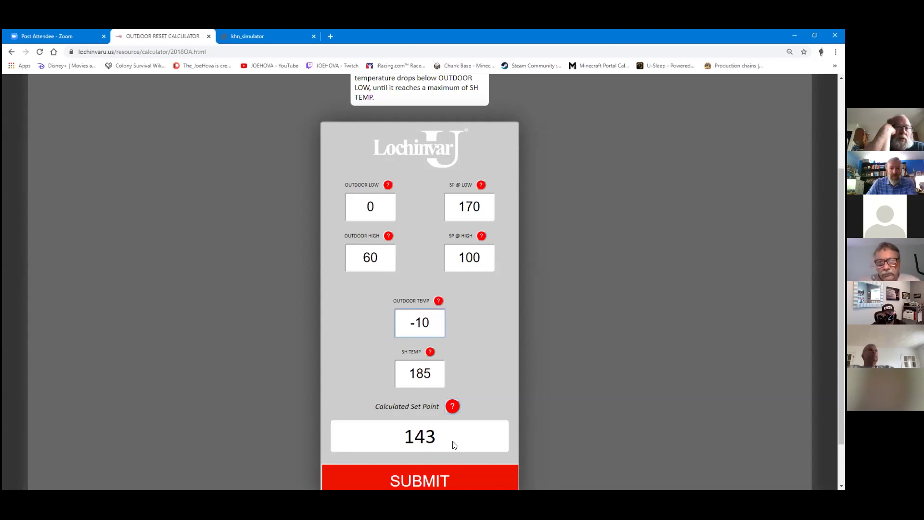
click(439, 481)
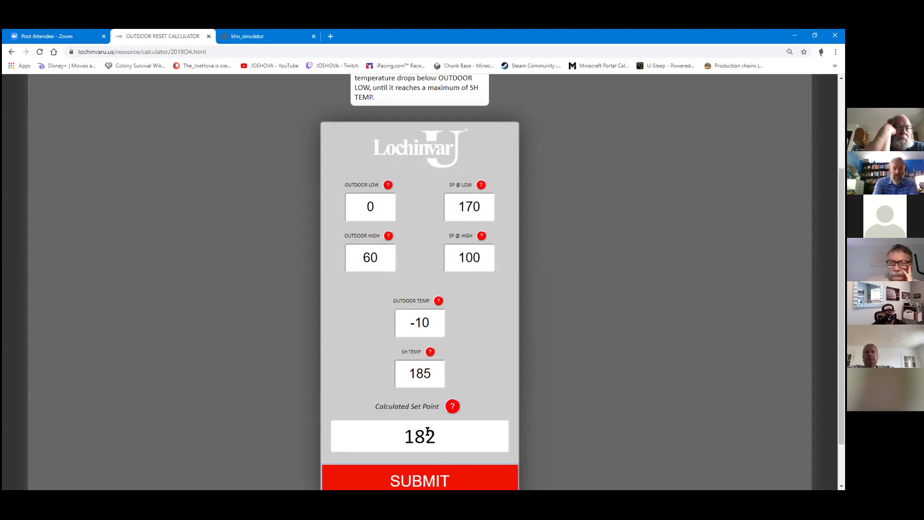
Set SH Temp to 120 and recalculate the set point
double_click(425, 371)
key(BackSpace)
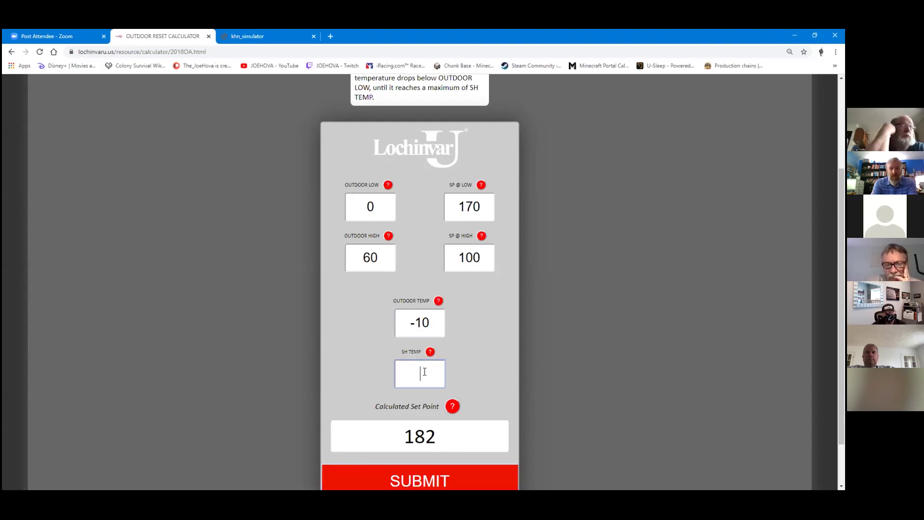
text(120)
click(427, 479)
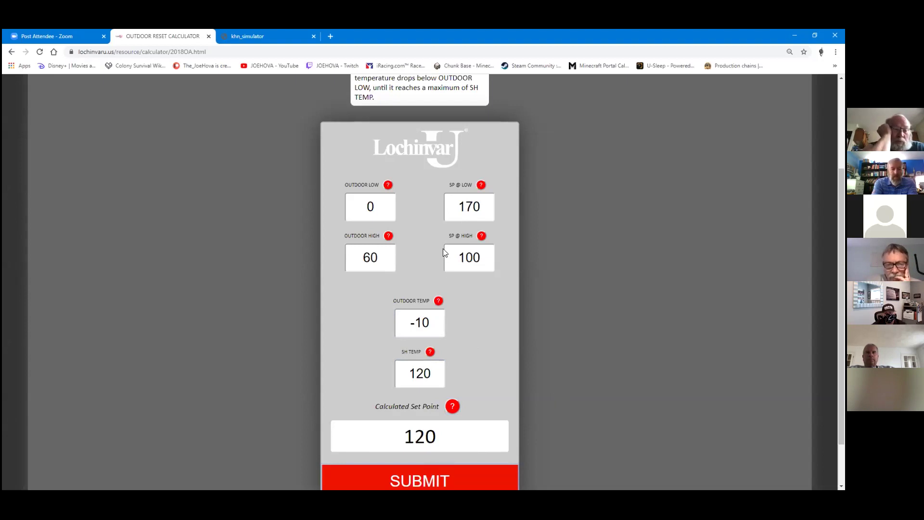
Set Outdoor Temp to 55 and recalculate the set point
double_click(431, 324)
key(BackSpace)
text(55)
click(420, 469)
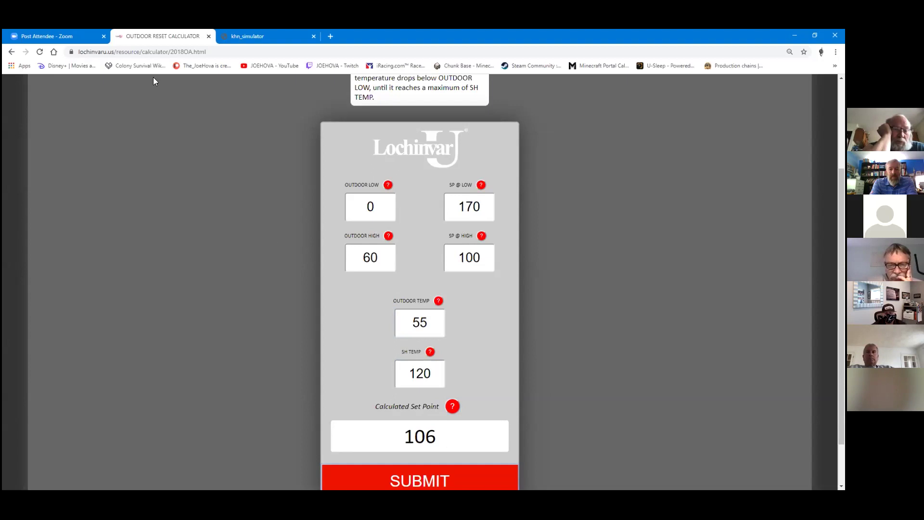
Return to the calculators page, enlarge it to 90%, and look over the available calculators
click(12, 51)
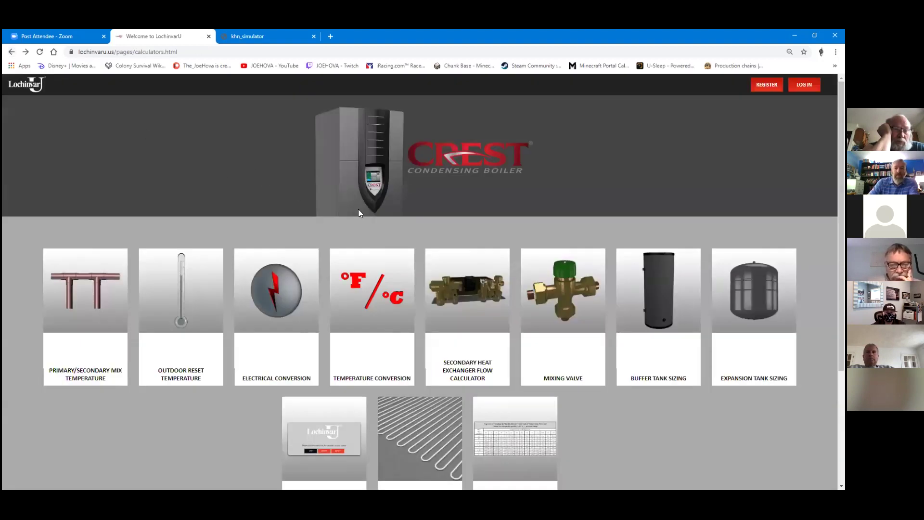
key(ctrl+plus)
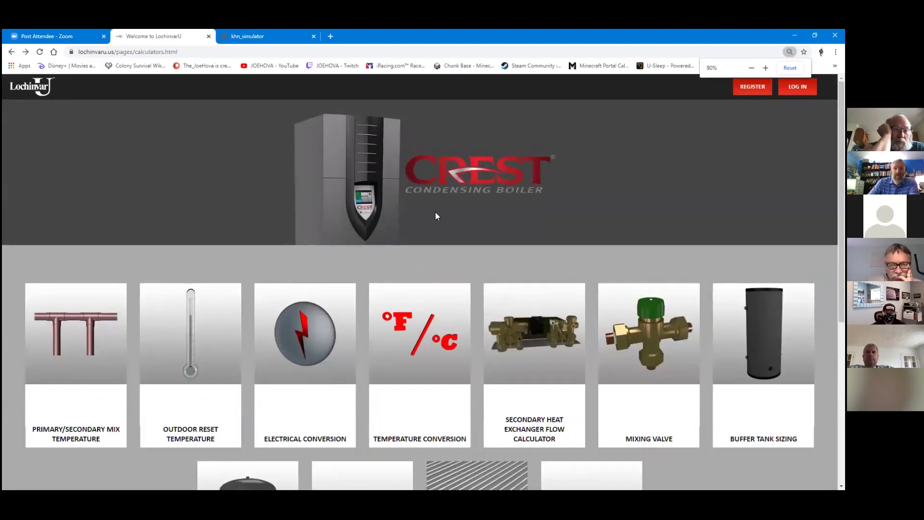
scroll(436, 210, down, 2)
scroll(436, 211, down, 2)
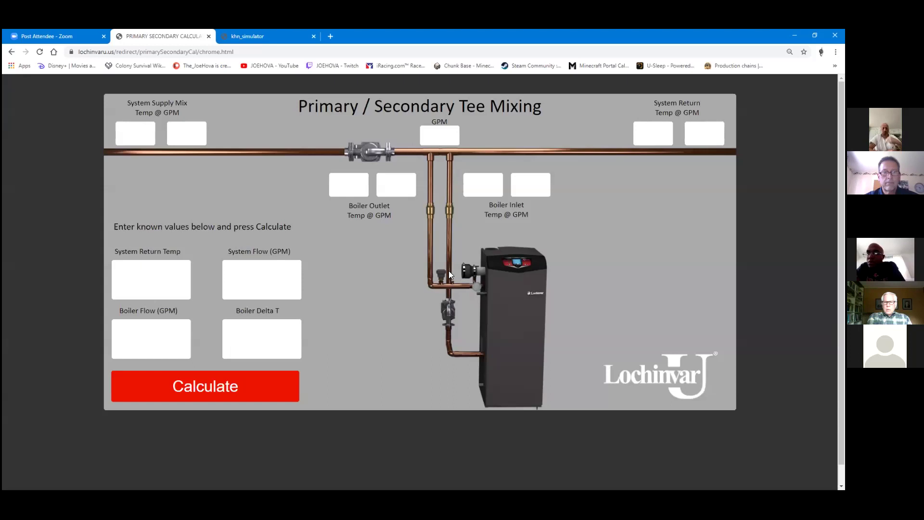
Calculate the tee mixing for System Return Temp 130, System Flow 50 GPM, Boiler Flow 25 GPM and Boiler Delta T 20
click(148, 269)
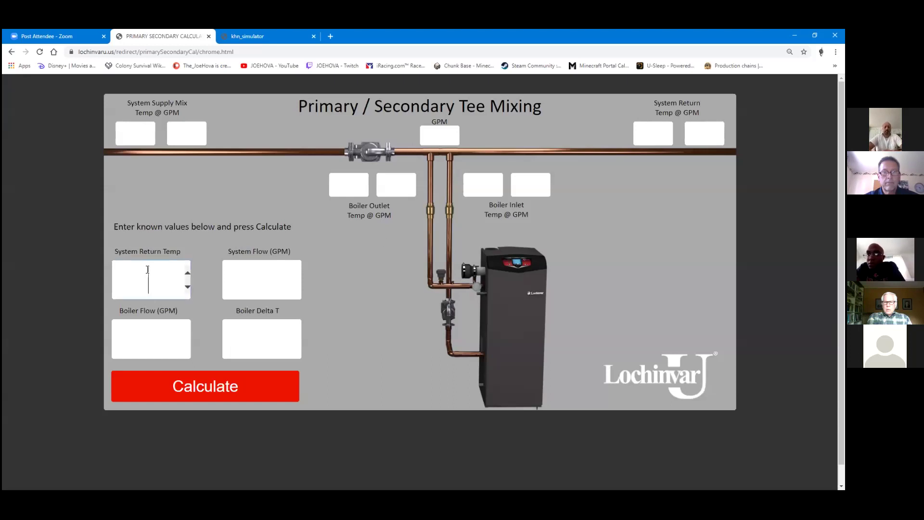
text(130)
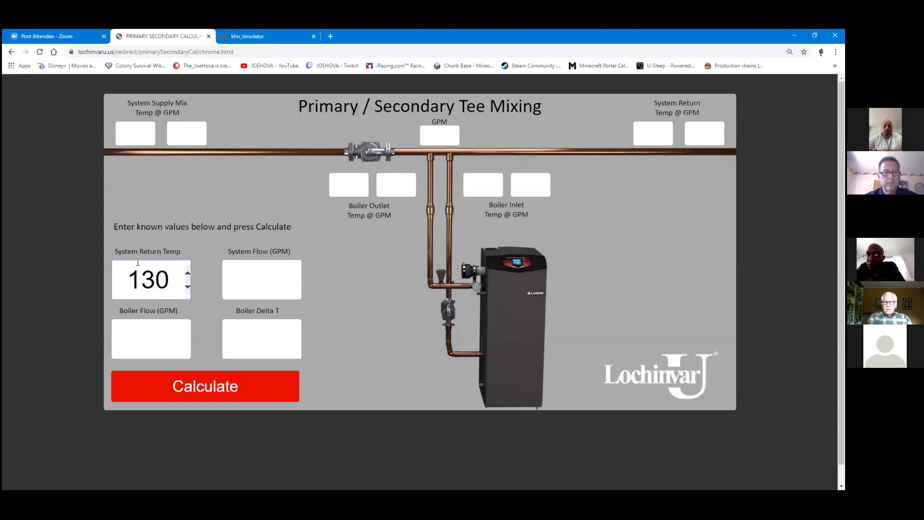
click(251, 283)
text(50)
click(156, 345)
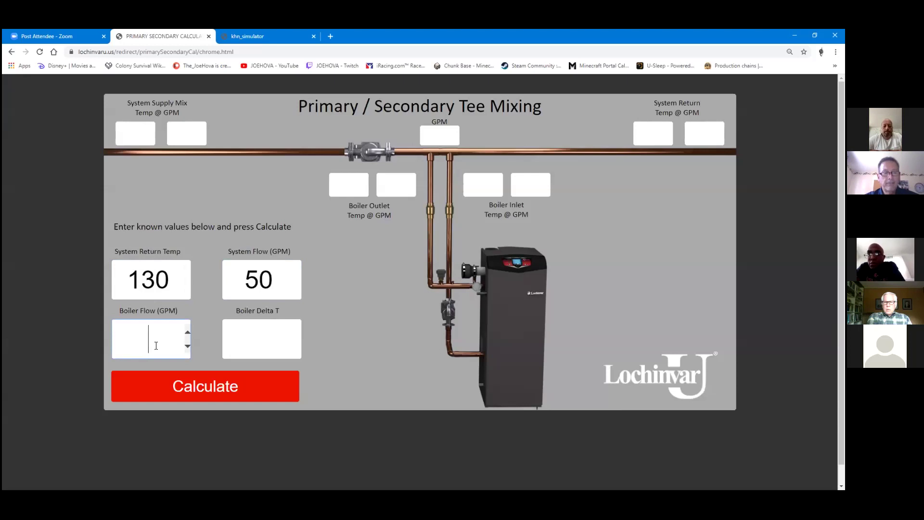
text(25)
click(224, 348)
text(20)
click(215, 389)
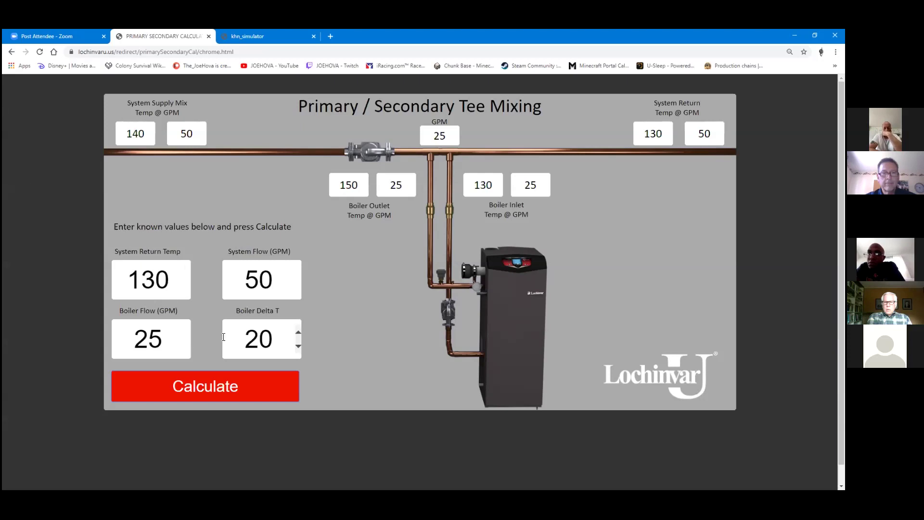
Set Boiler Delta T to 40 and recalculate the tee mixing
drag(269, 348, 243, 341)
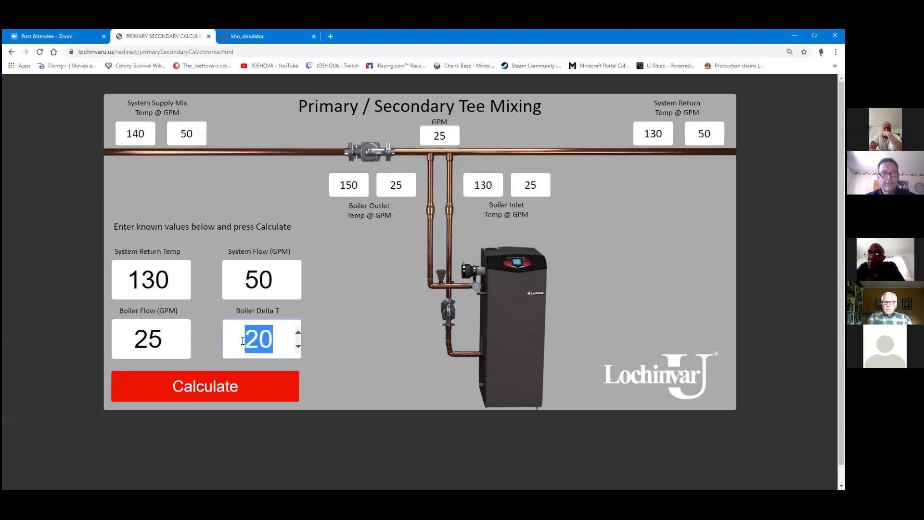
text(40)
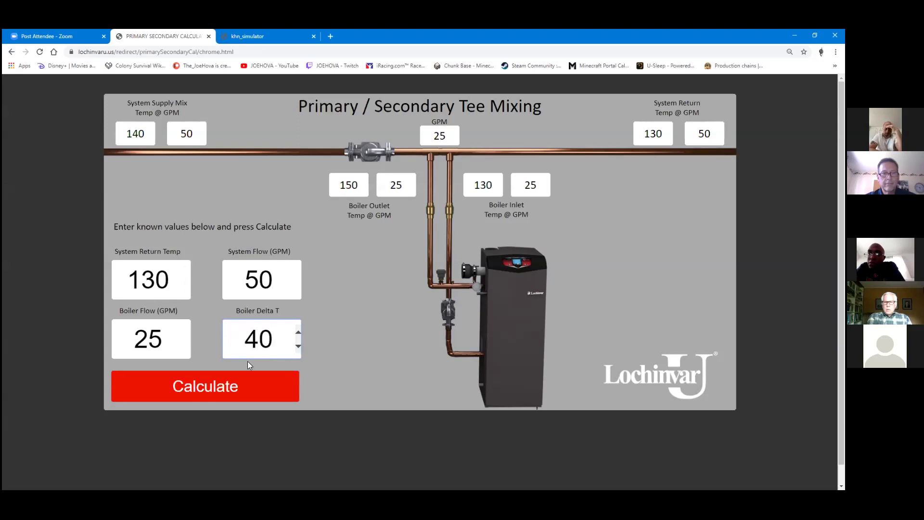
click(223, 386)
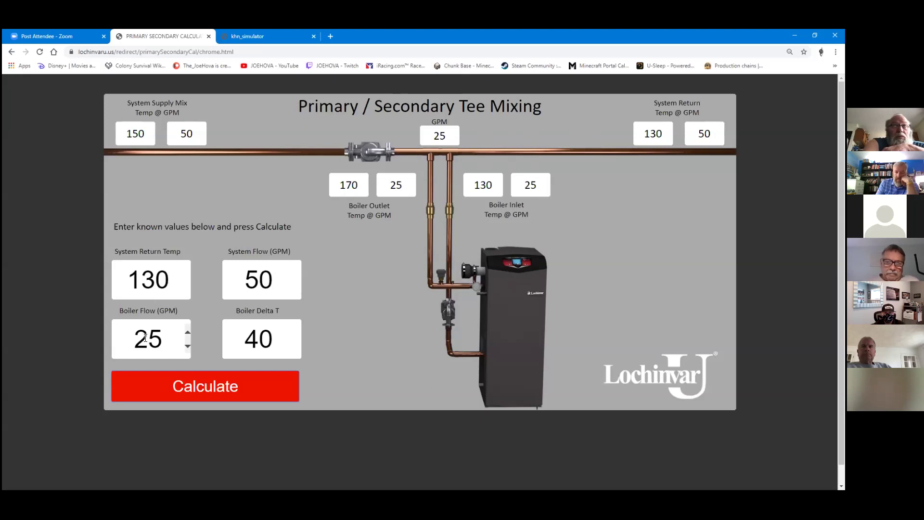
Set System Flow to 20 GPM and recalculate the tee mixing
click(275, 279)
drag(274, 279, 235, 272)
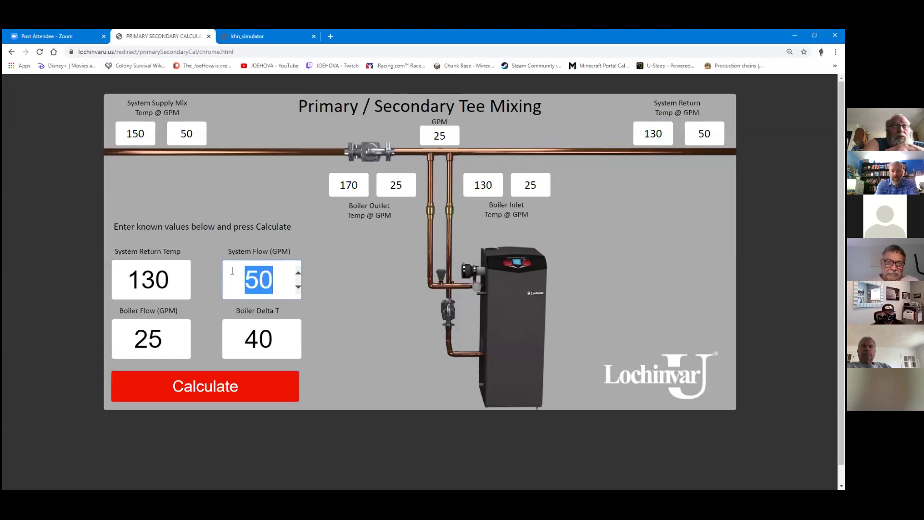
text(20)
click(226, 386)
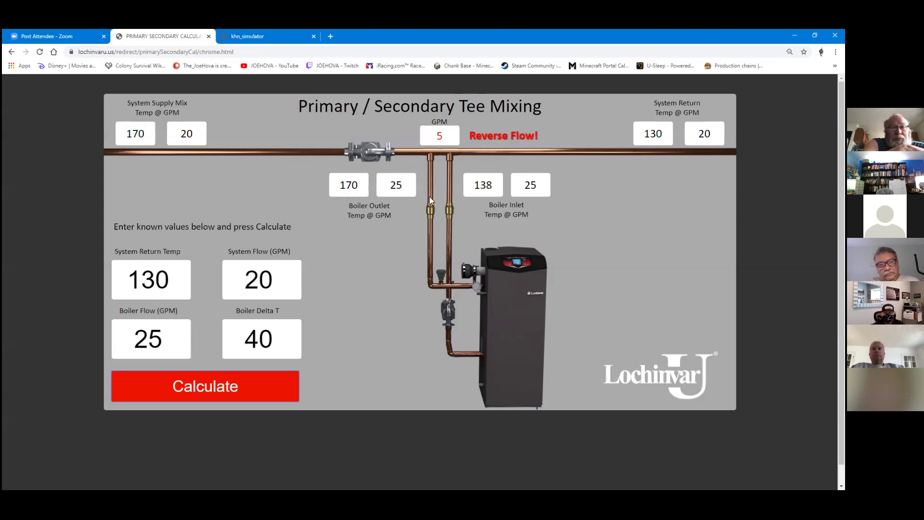
Leave the tee mixing calculator, look over the full list of calculators, and go back to the toolbox page
click(12, 51)
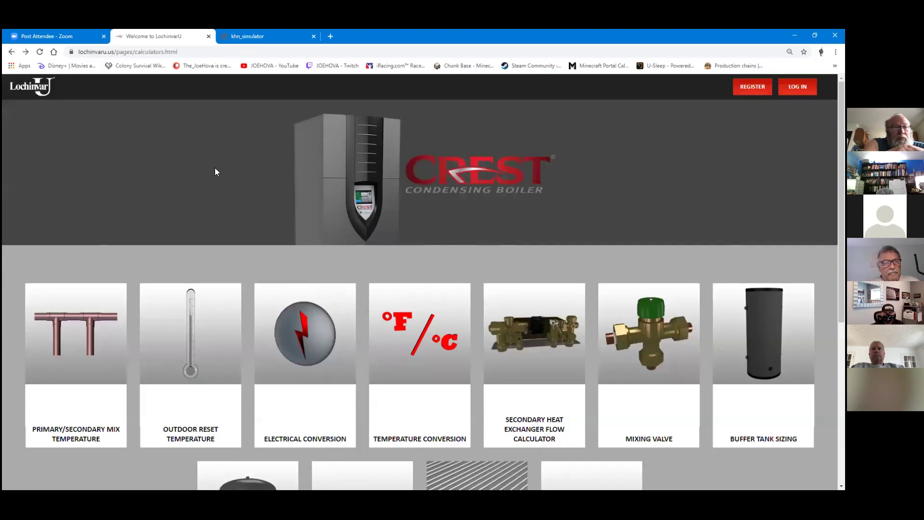
scroll(215, 172, down, 3)
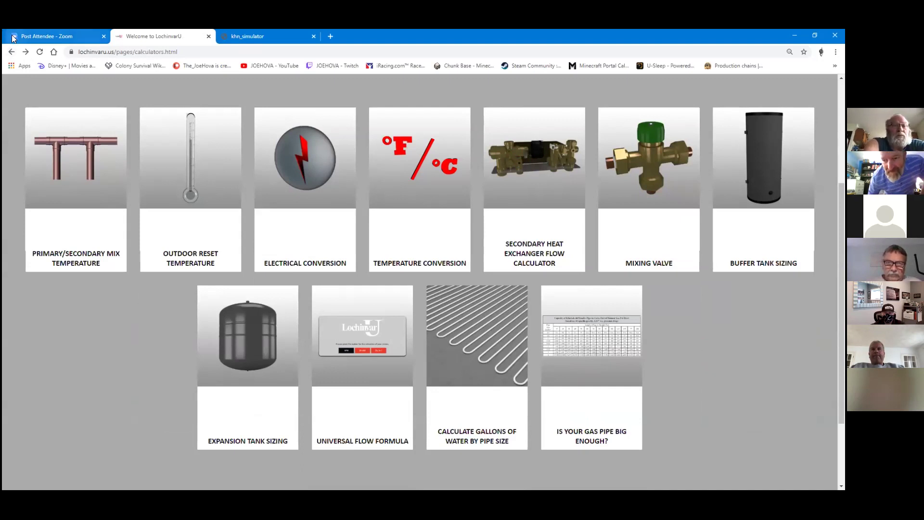
click(12, 52)
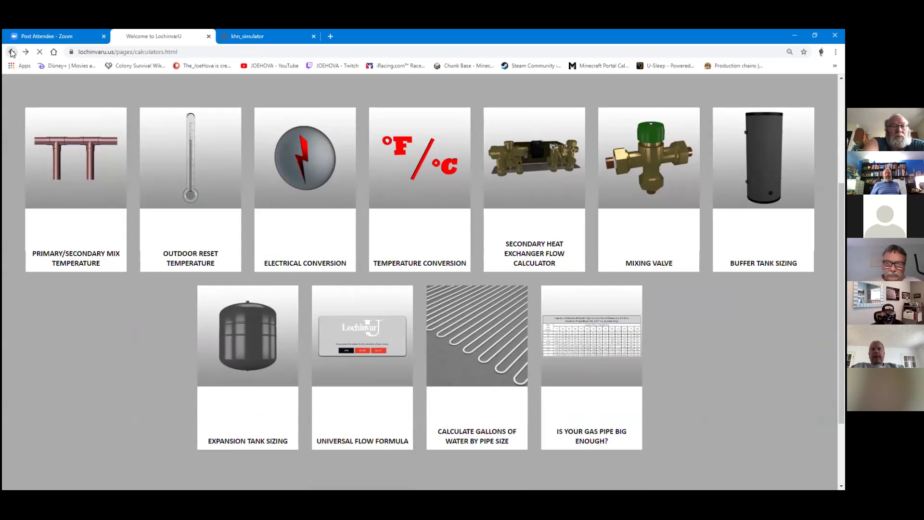
Open the Knight Boiler Troubleshooter from the troubleshooters page and display its list of troubleshooting faults
click(519, 305)
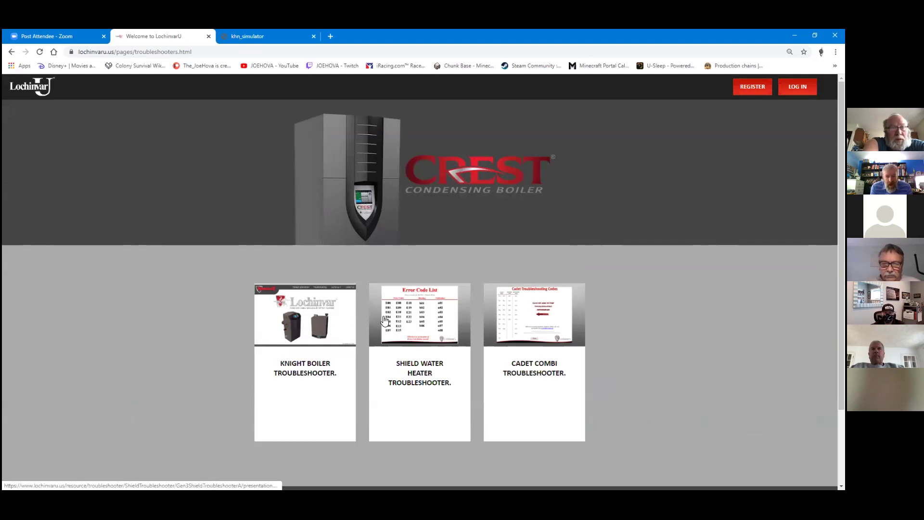
click(305, 321)
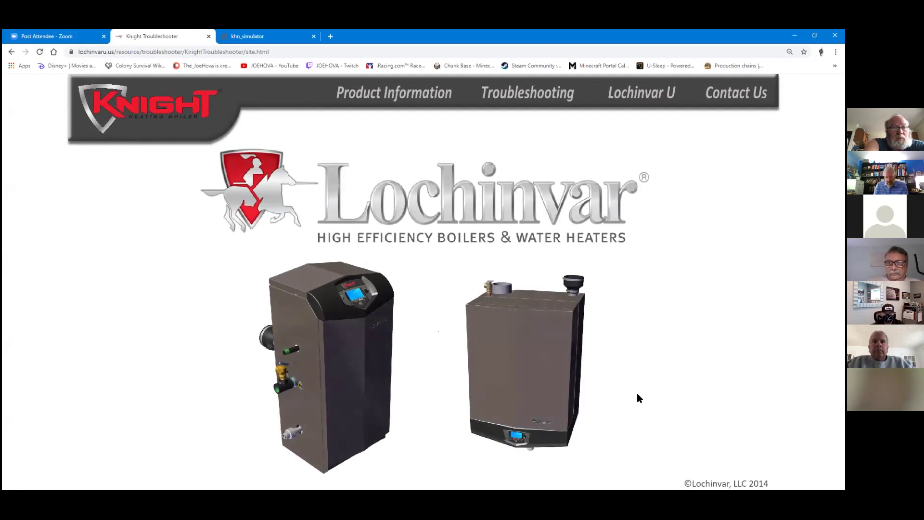
click(531, 95)
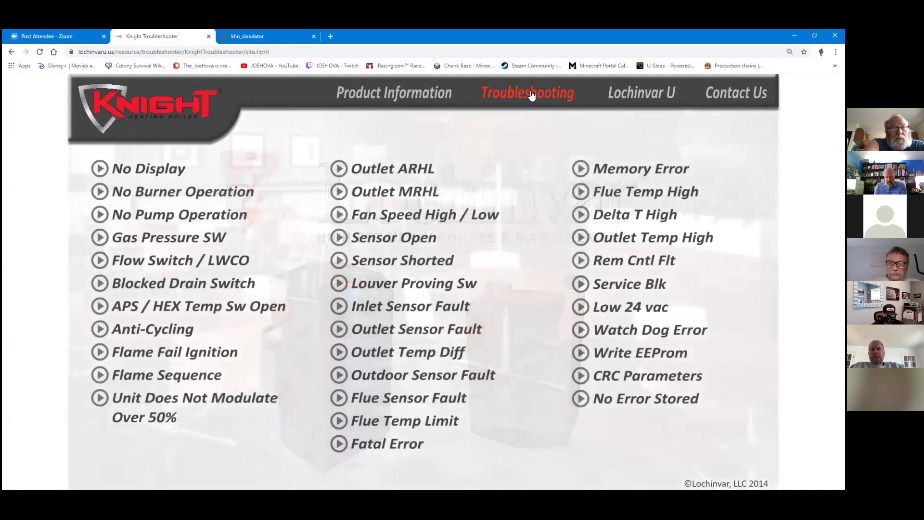
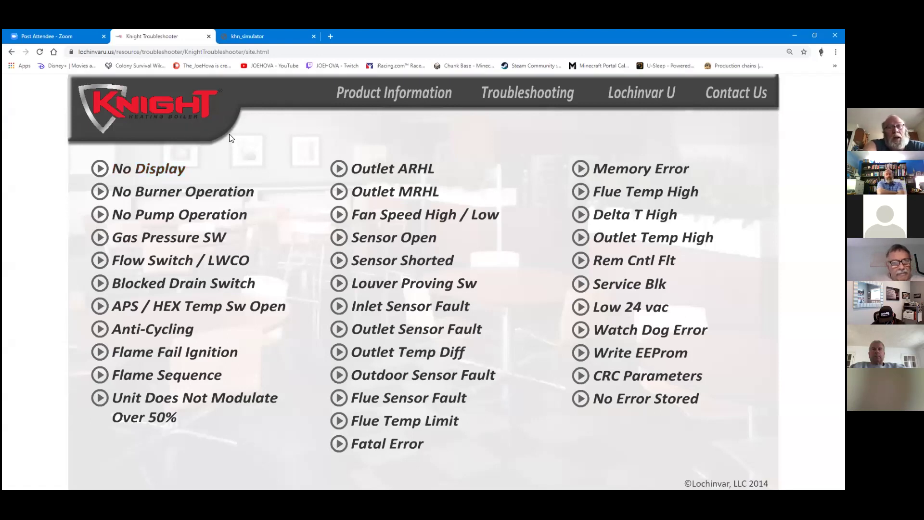
View the wiring diagram for the No Display cause "No 120 vac supplied to unit" and return to the fault list
click(153, 175)
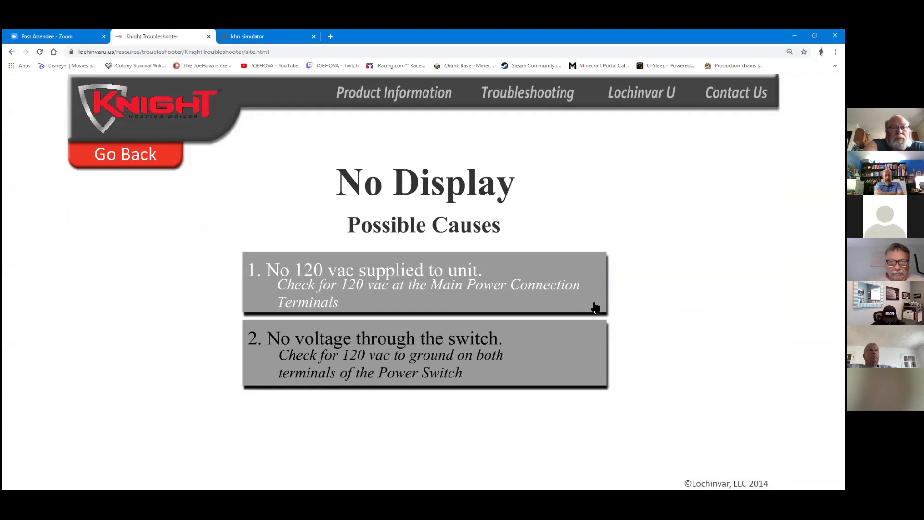
click(501, 285)
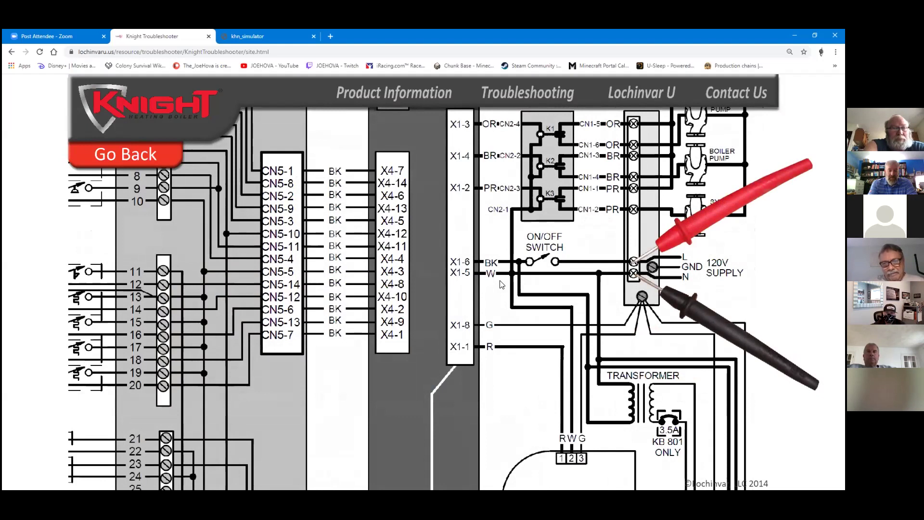
click(115, 154)
click(115, 154)
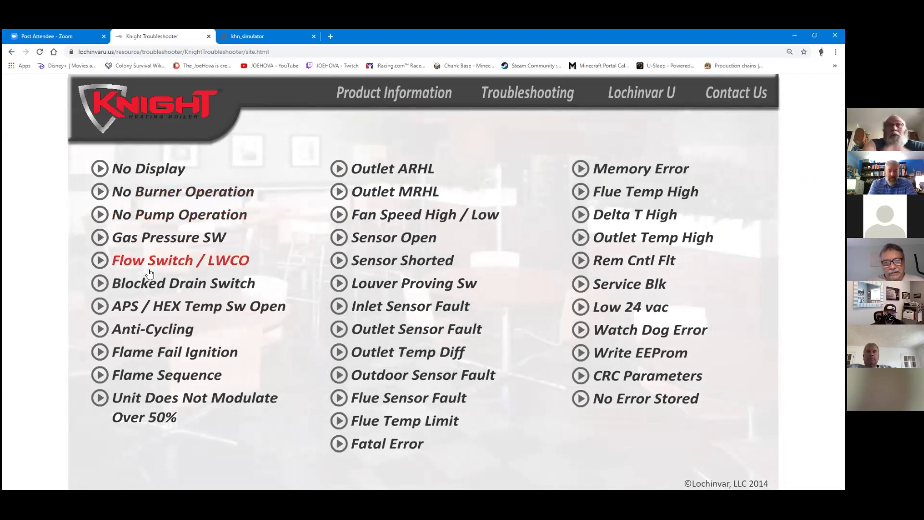
Examine the Flow Switch / LWCO fault's voltage circuit steps and return to the troubleshooters page
click(201, 265)
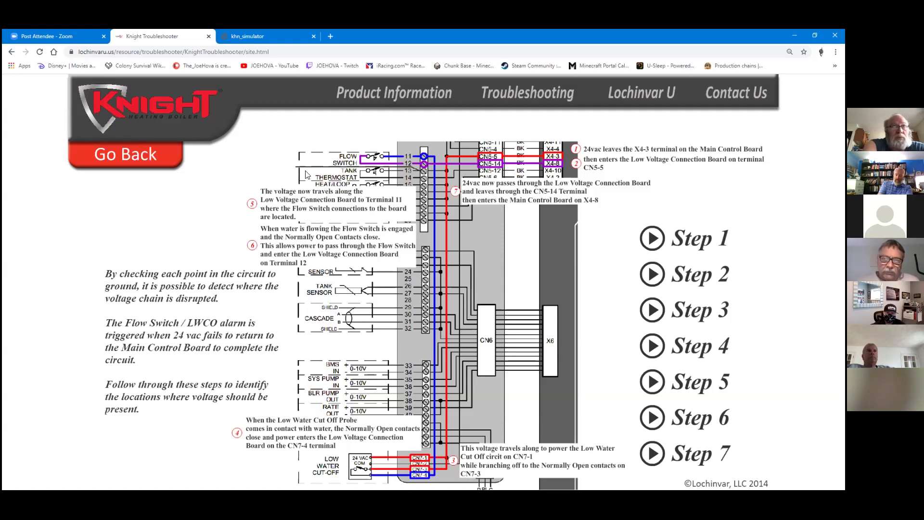
click(12, 52)
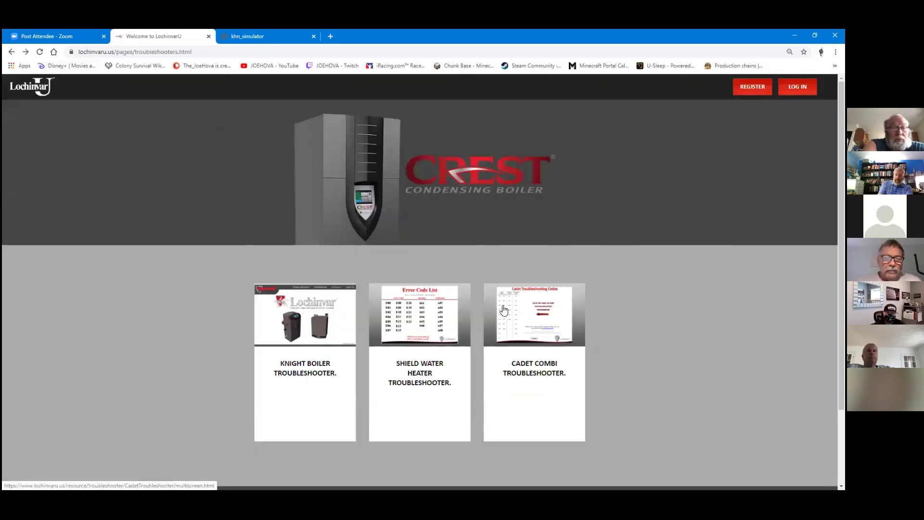
Look over the troubleshooters page and try to open the Cadet Combi Troubleshooter
scroll(502, 301, down, 2)
scroll(502, 300, up, 2)
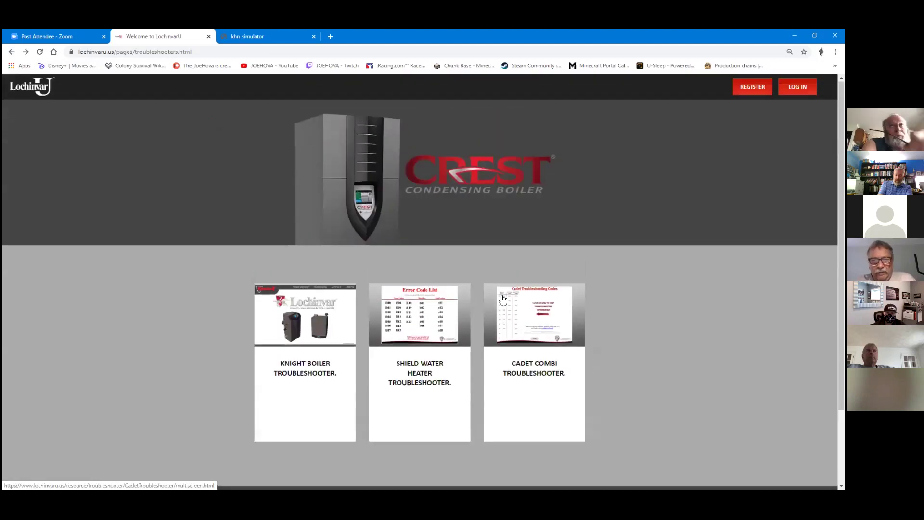
click(506, 304)
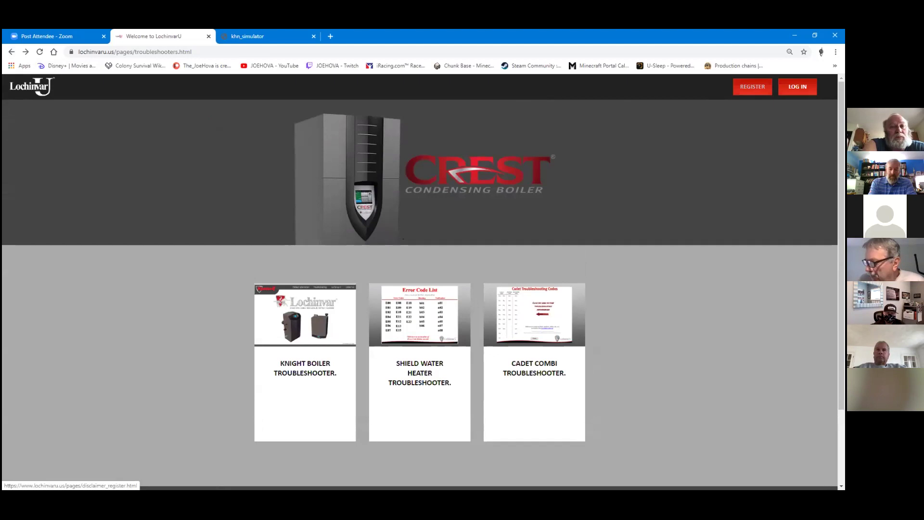
Start registering for LochinvarU and agree to the service technician disclaimer to open the enrollment form
click(755, 89)
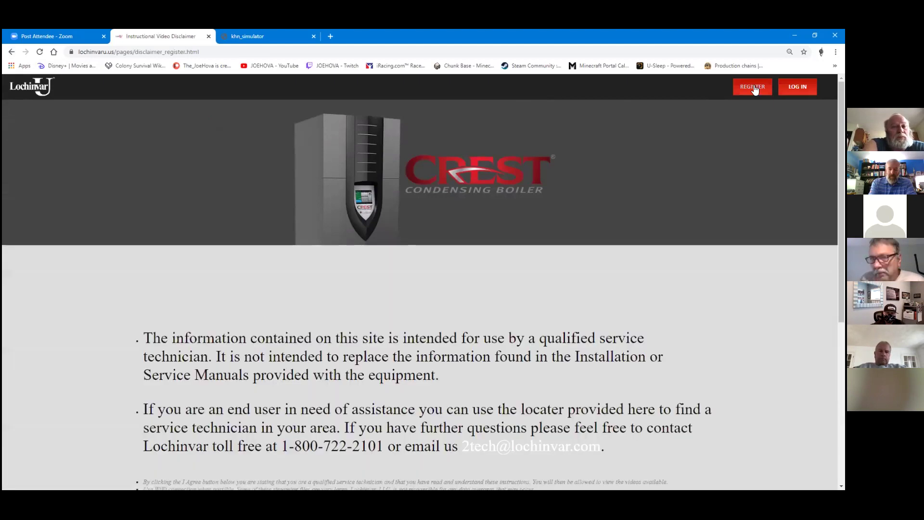
scroll(531, 229, down, 5)
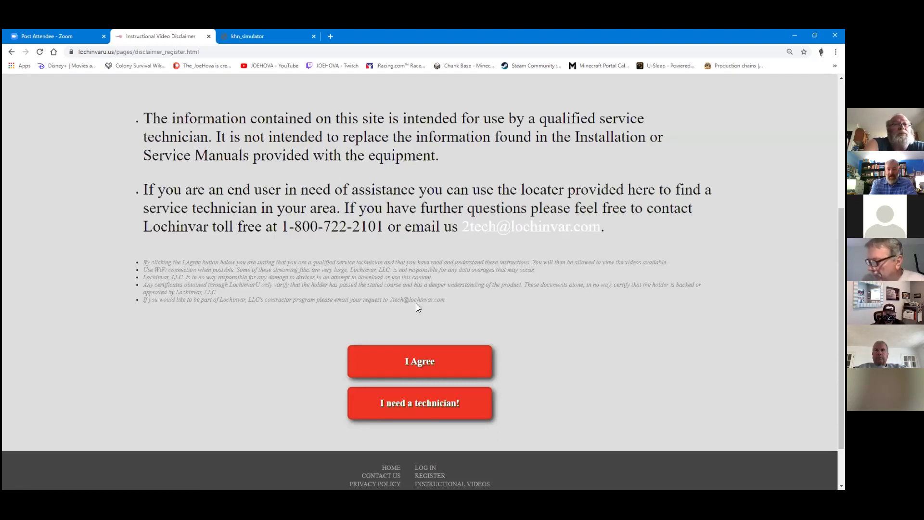
click(413, 361)
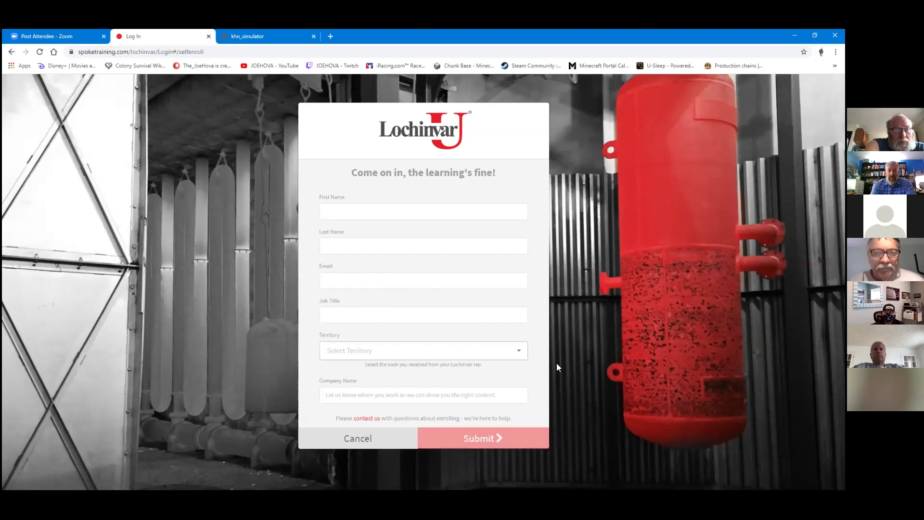
Look through the territory options on the enrollment form and cancel the enrollment
click(521, 352)
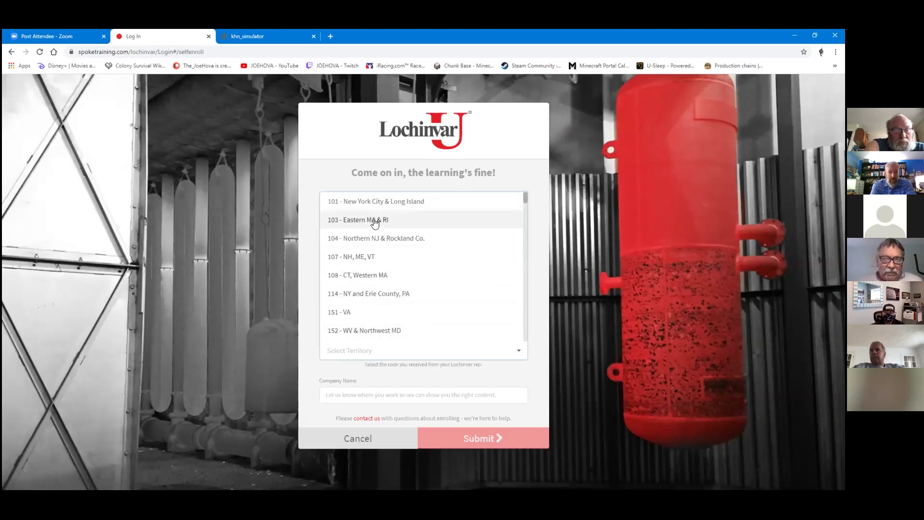
scroll(422, 292, down, 5)
scroll(422, 293, down, 10)
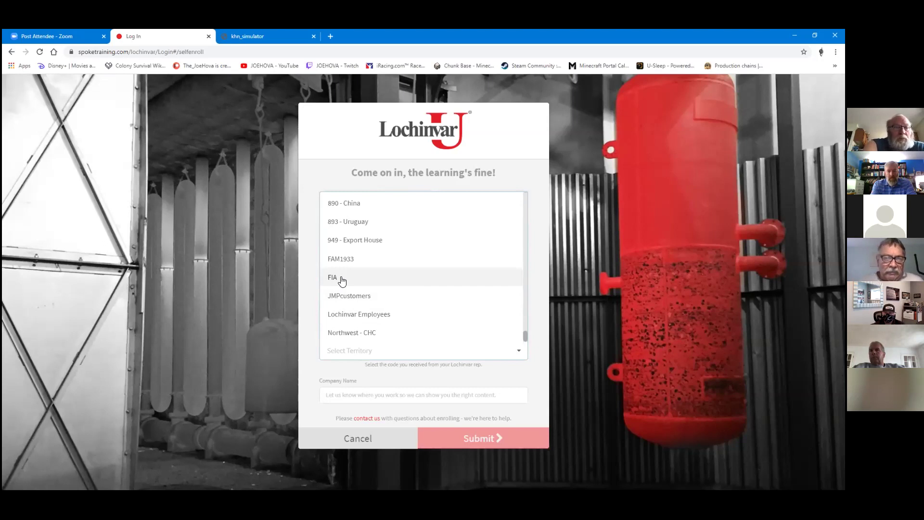
scroll(369, 280, up, 3)
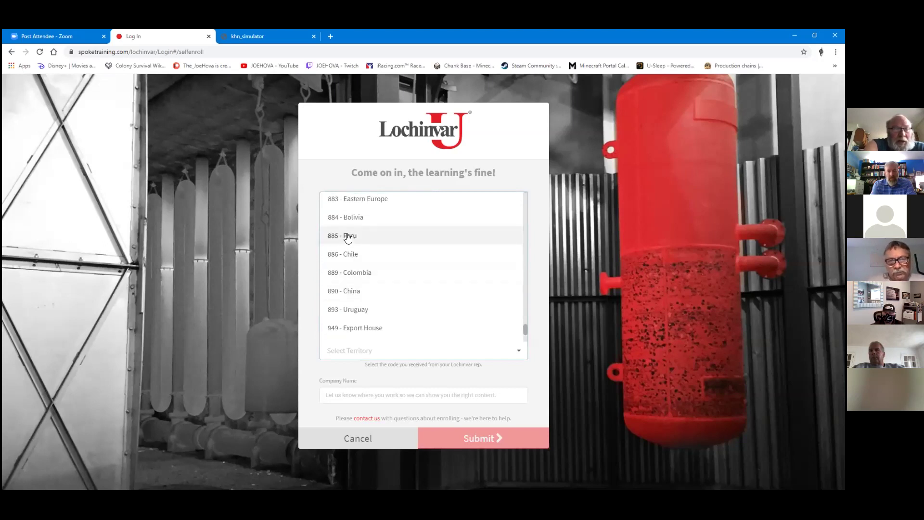
click(357, 446)
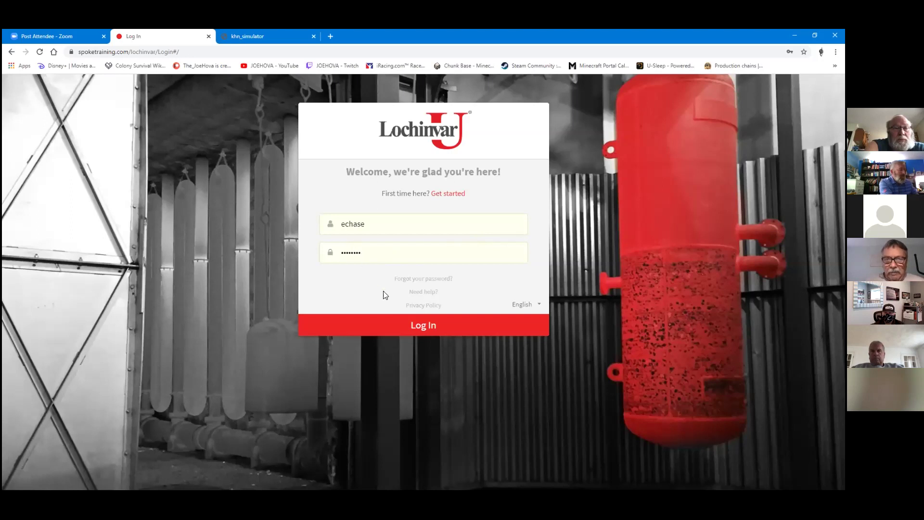
Log in to LochinvarU with the prefilled account and switch from the Admin Portal to the user dashboard
click(422, 320)
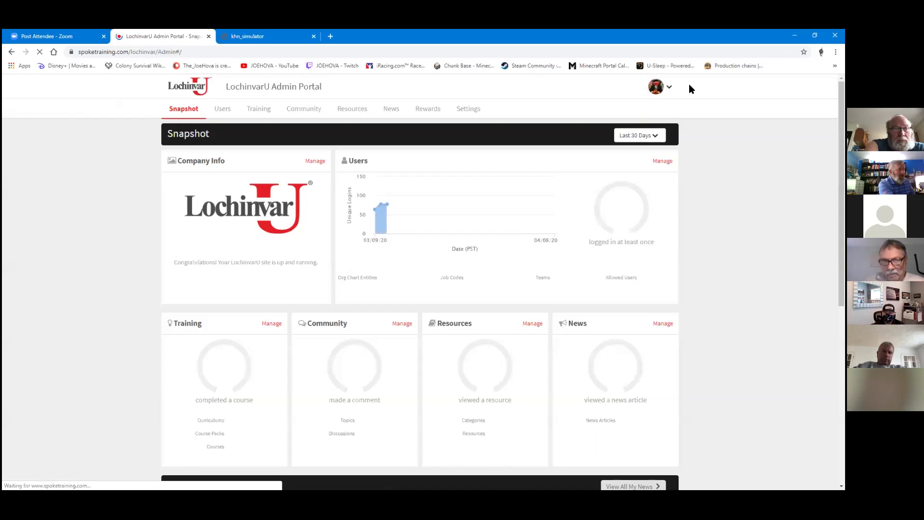
click(666, 86)
click(595, 165)
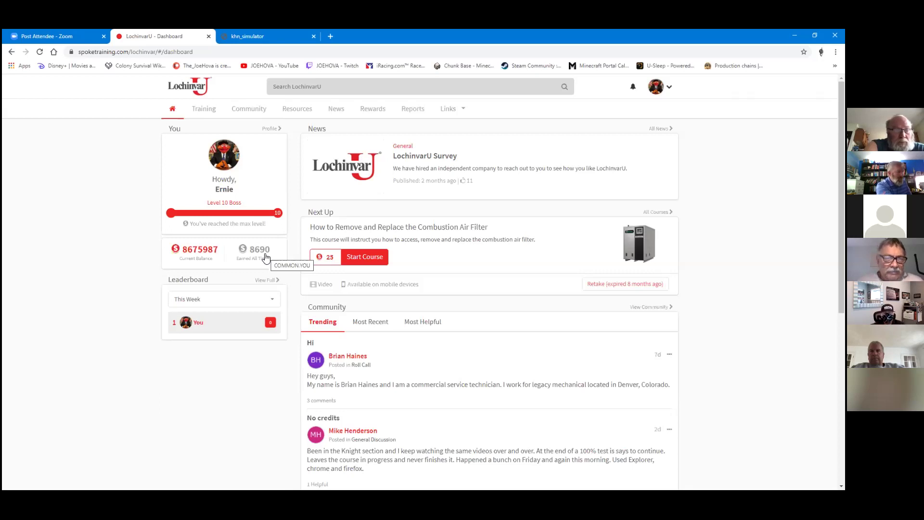
Show All training in the required curriculums and look over the Development and Boiler course packs
click(206, 114)
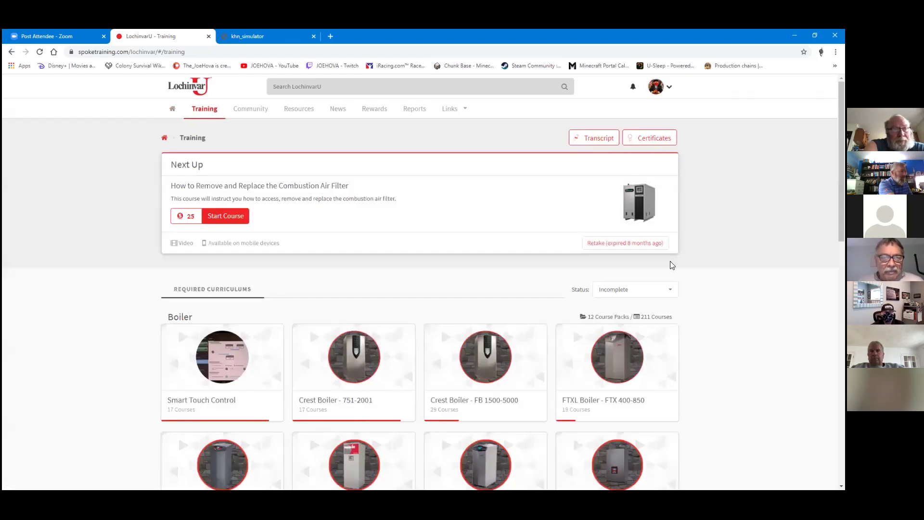
click(660, 289)
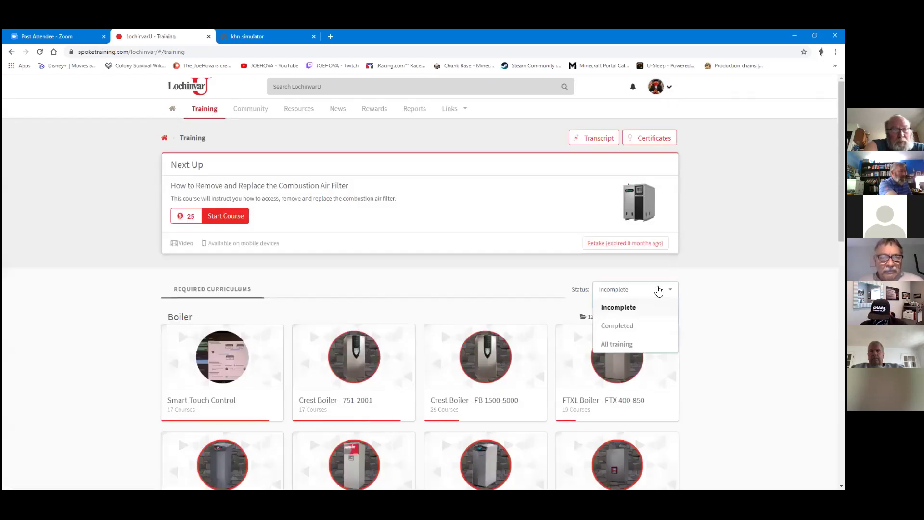
click(631, 341)
scroll(528, 283, down, 3)
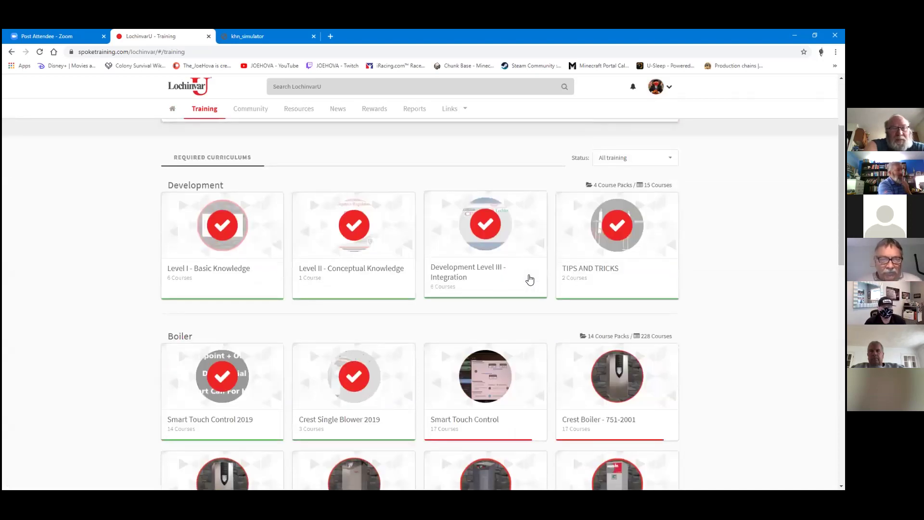
scroll(523, 294, down, 3)
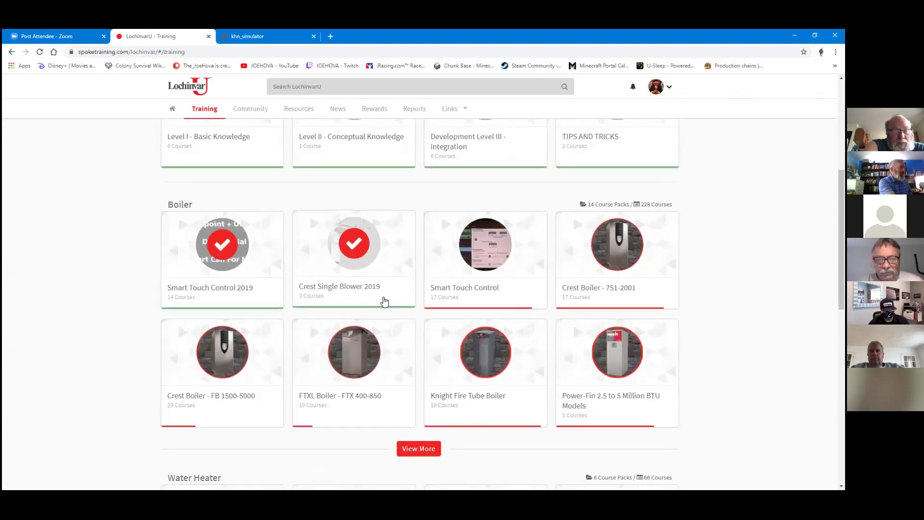
Open the Smart Touch Control 2019 course pack and look through its courses
click(261, 261)
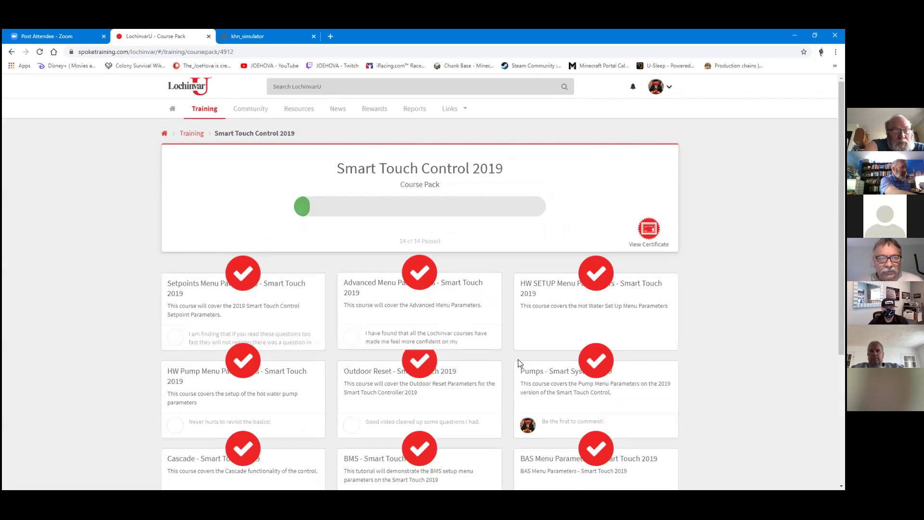
scroll(557, 376, down, 4)
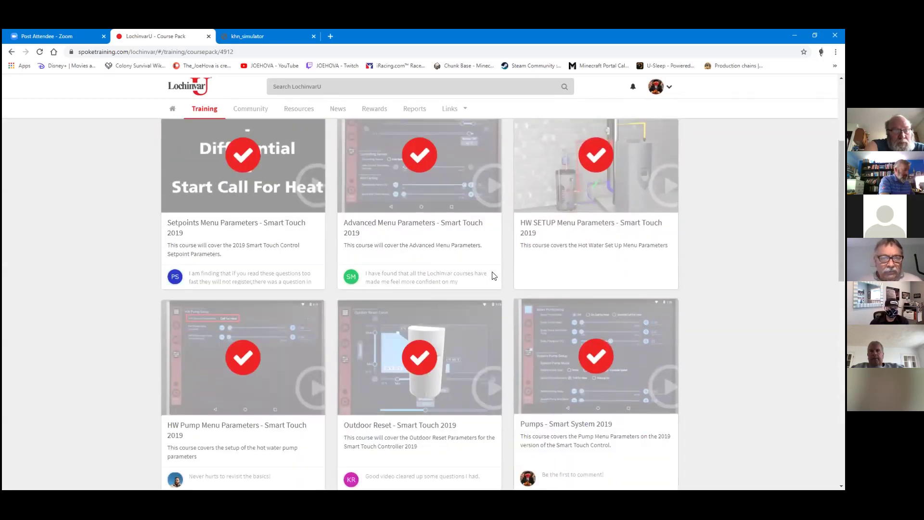
scroll(568, 308, down, 1)
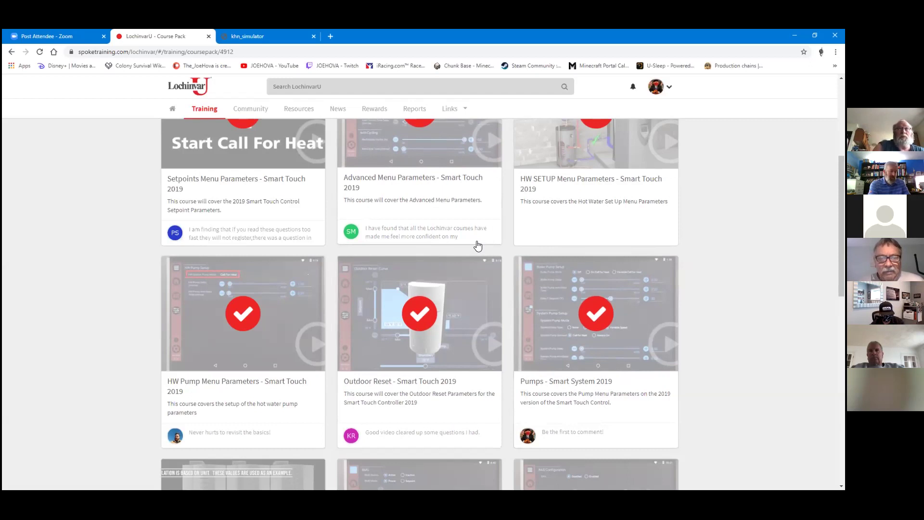
scroll(465, 215, up, 3)
scroll(464, 211, down, 15)
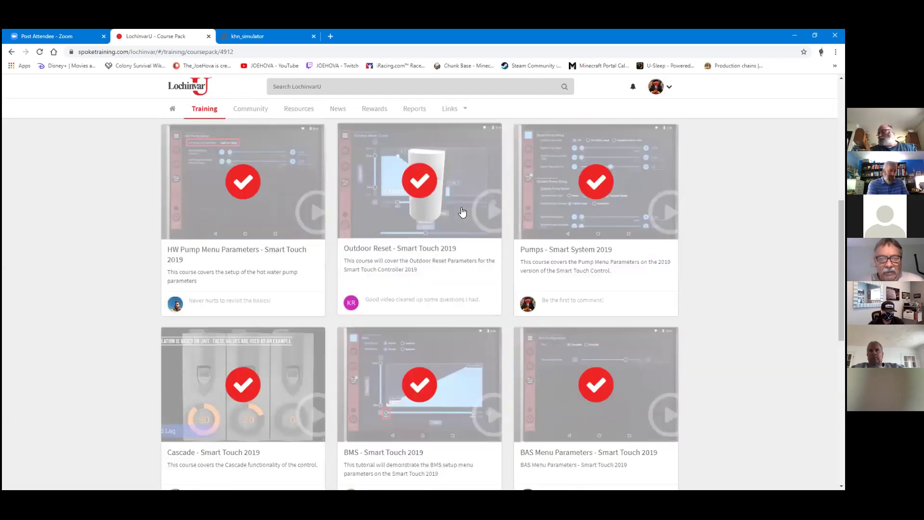
scroll(460, 208, up, 7)
scroll(460, 209, up, 9)
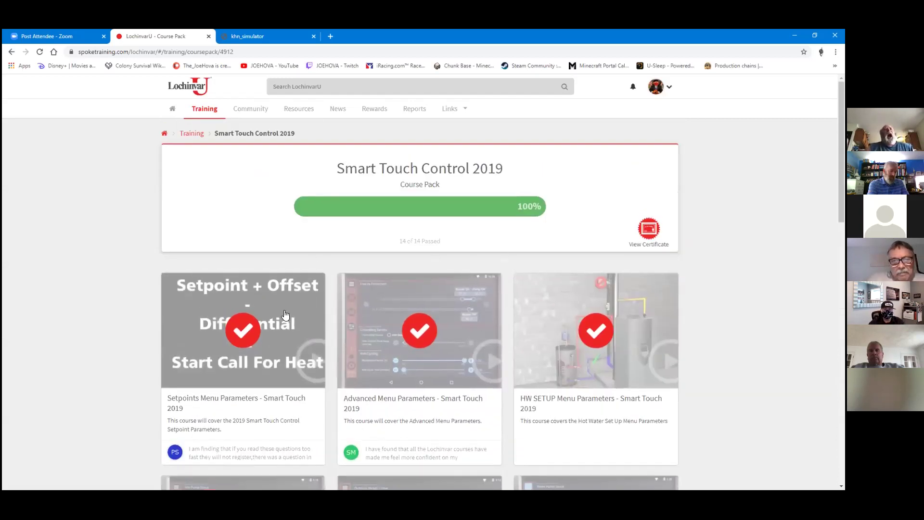
View the completion certificate for the Smart Touch Control 2019 course pack and return to the dashboard
click(650, 230)
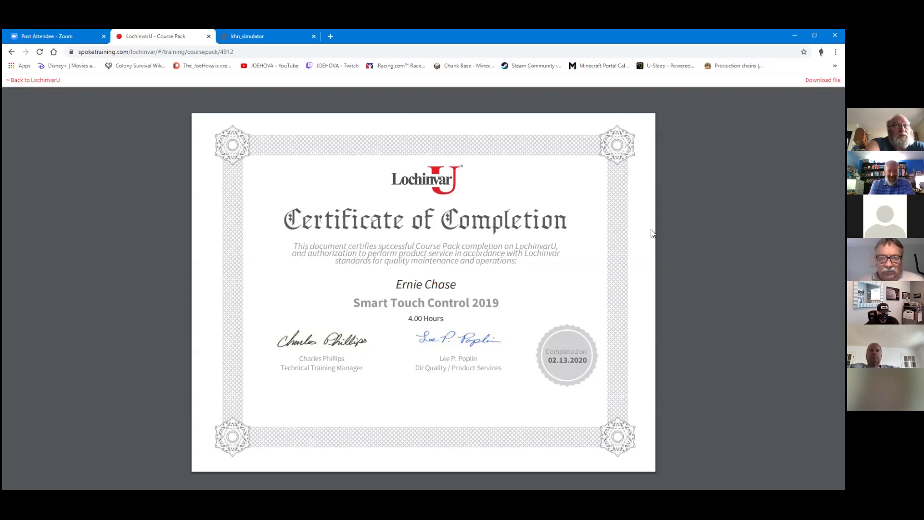
click(12, 52)
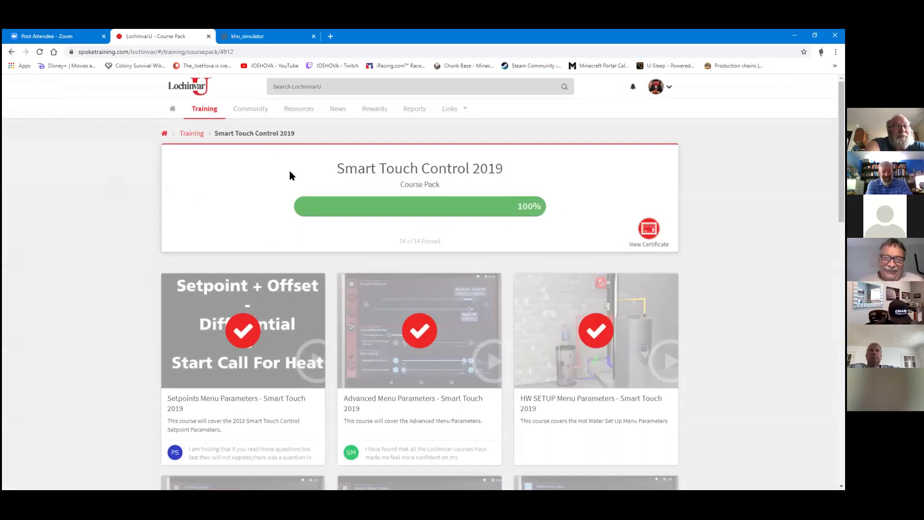
click(173, 109)
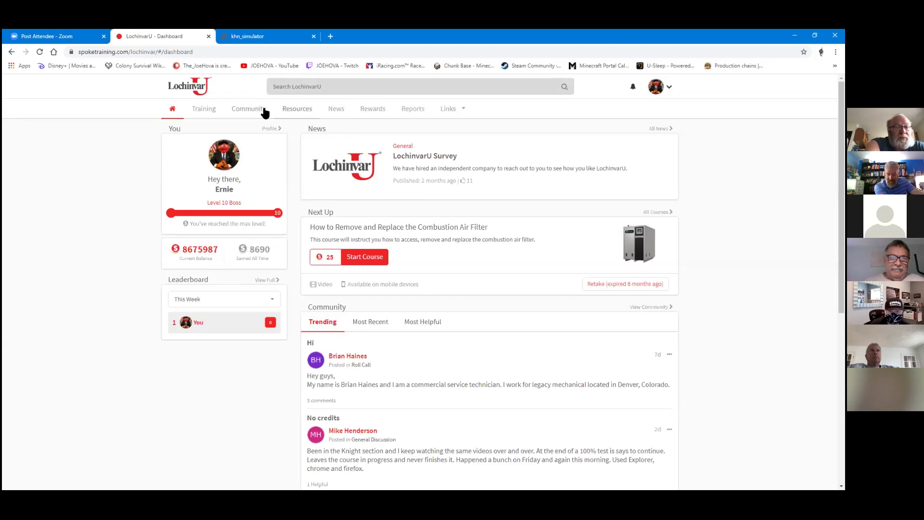
Look over the rewards on offer and read through the posts in the Community's All Activity Feed
click(371, 109)
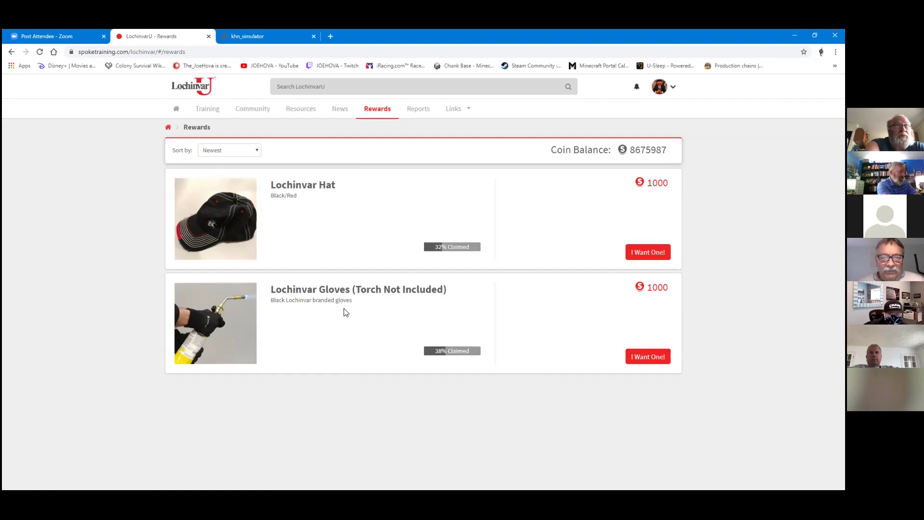
click(252, 115)
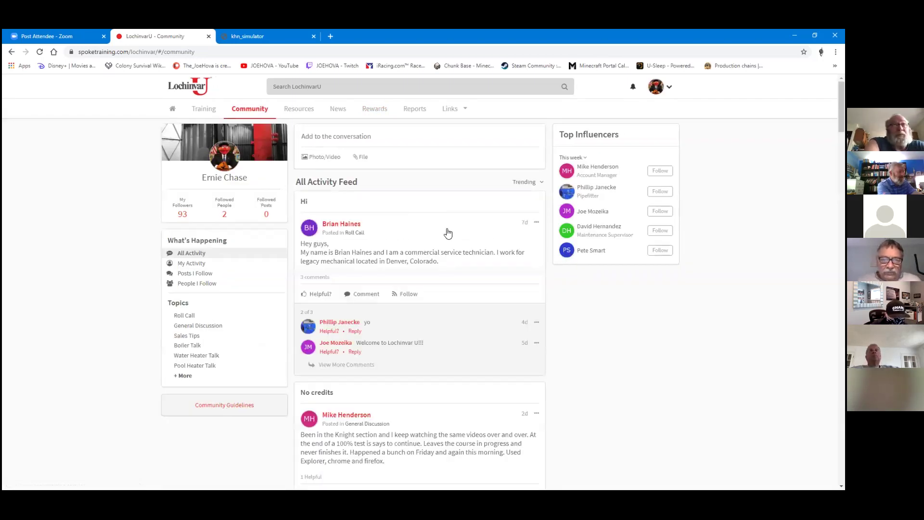
scroll(447, 231, down, 12)
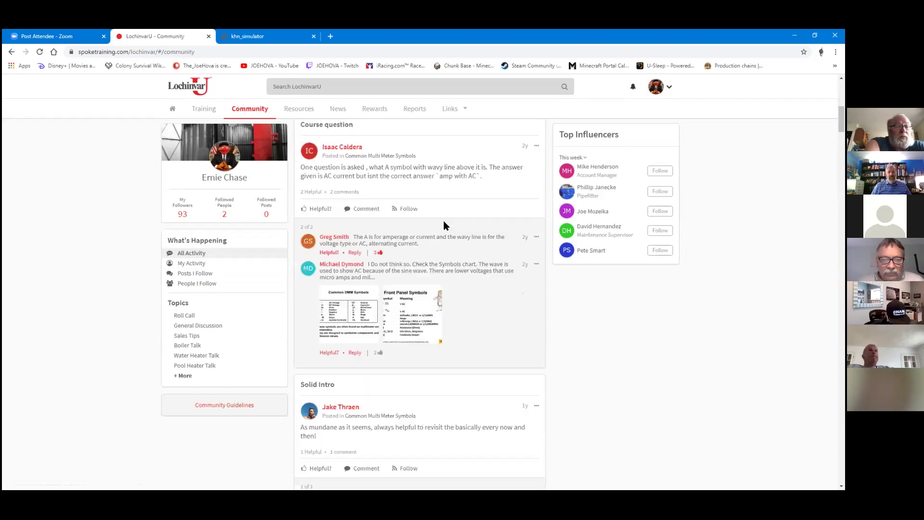
scroll(444, 220, down, 10)
scroll(444, 220, up, 16)
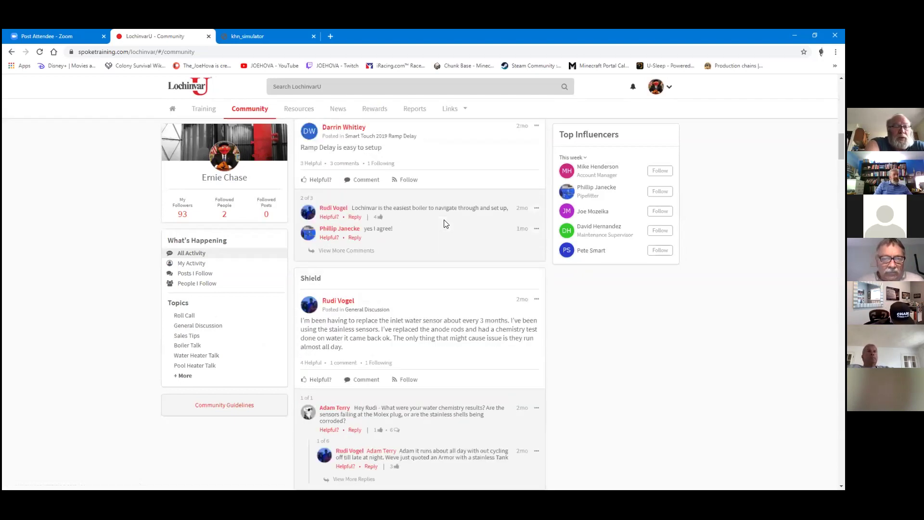
scroll(444, 224, up, 6)
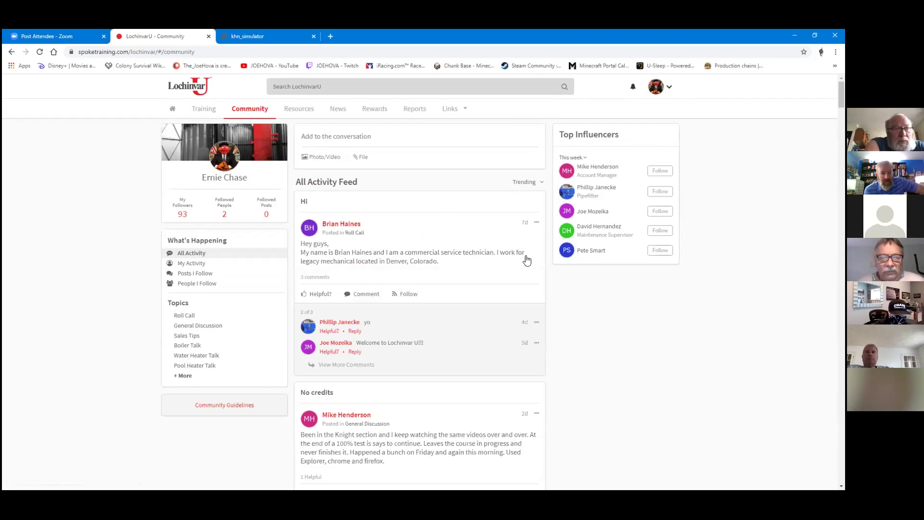
scroll(468, 264, down, 1)
scroll(496, 282, down, 2)
scroll(484, 274, down, 1)
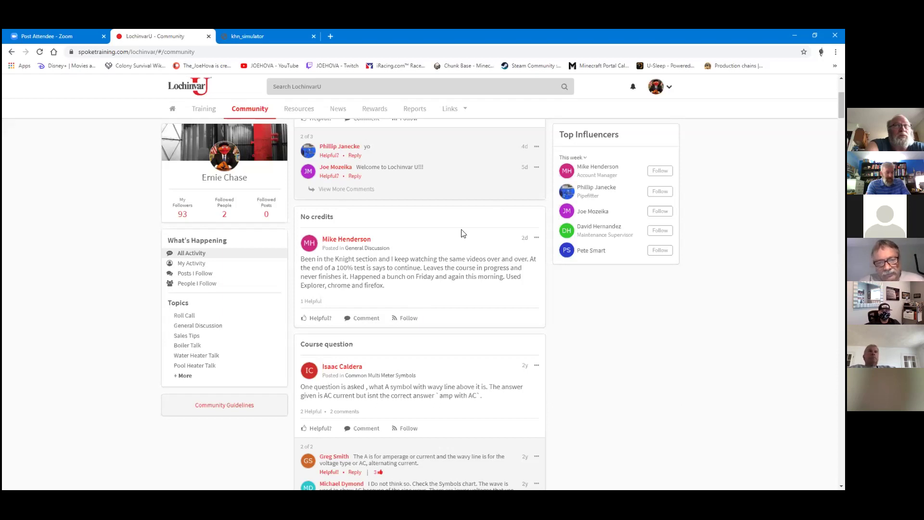
scroll(482, 193, up, 4)
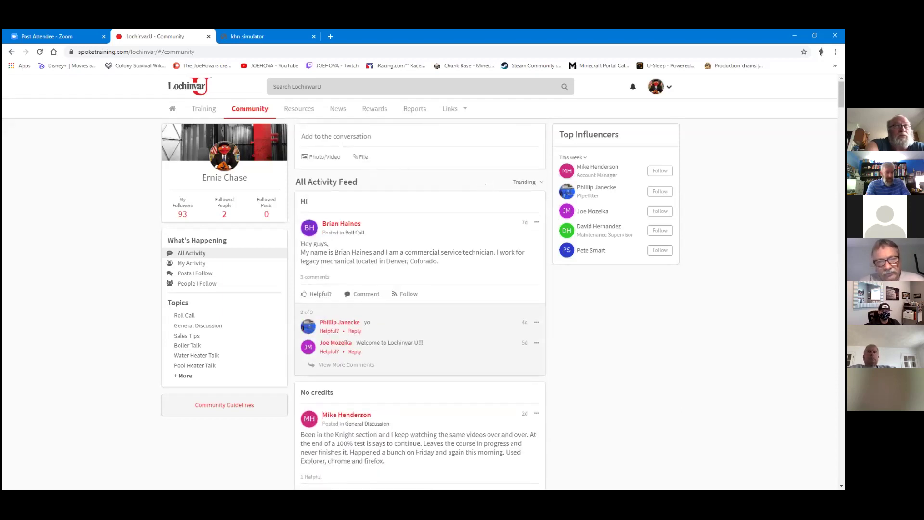
Open the Smart System PC Software category in the resources and look through its manuals and software downloads
click(305, 109)
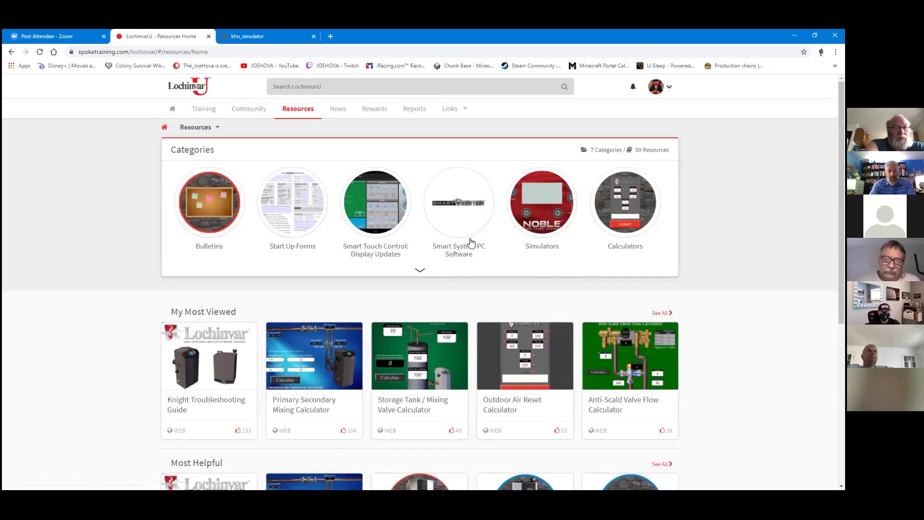
click(470, 216)
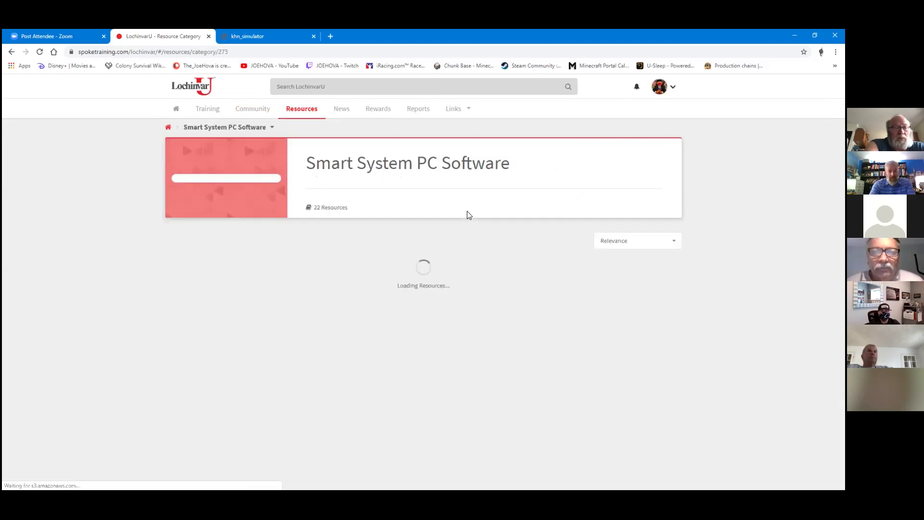
scroll(548, 315, down, 3)
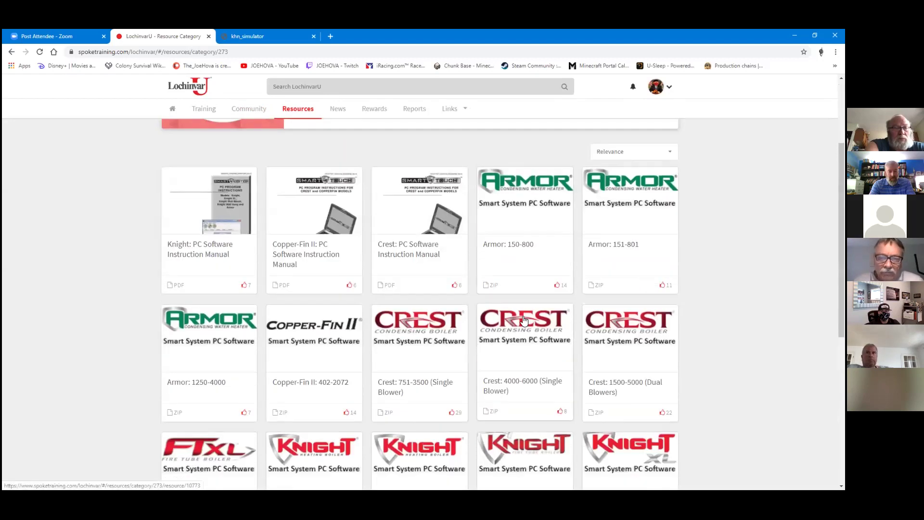
scroll(519, 316, down, 3)
scroll(517, 316, down, 1)
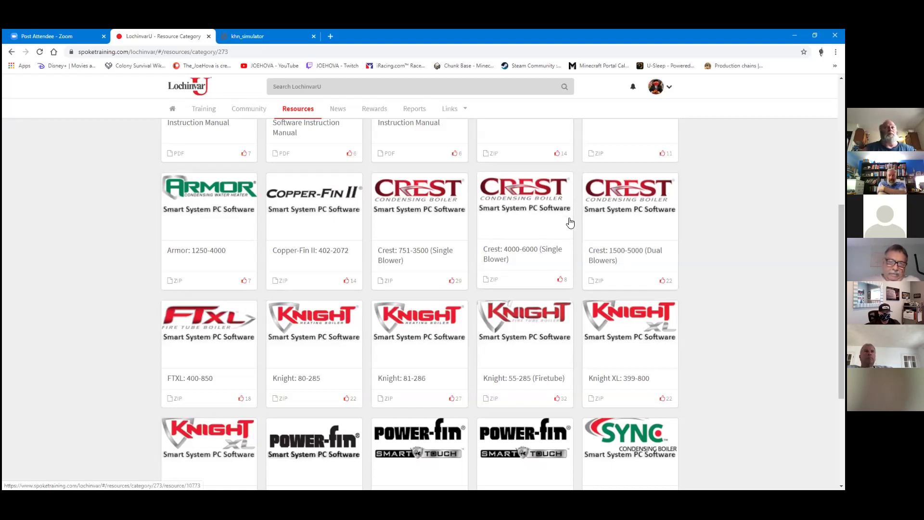
scroll(529, 226, up, 5)
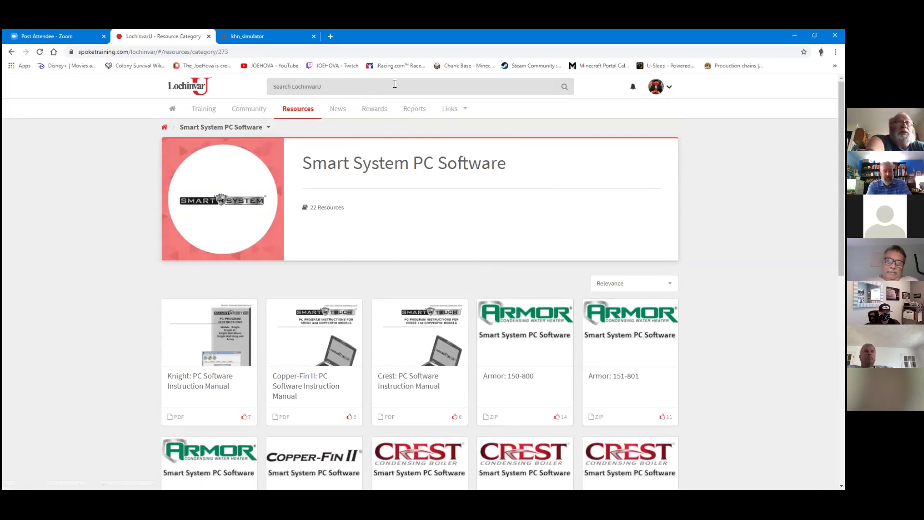
Browse the news posts, read the TOOLKIT WINNER article published 4 months ago, and return to the news list
click(335, 114)
scroll(442, 216, down, 6)
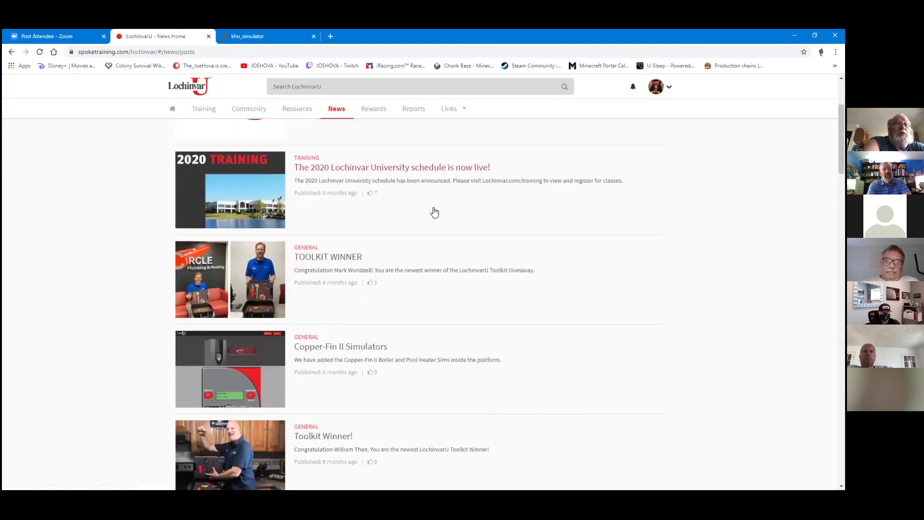
click(237, 155)
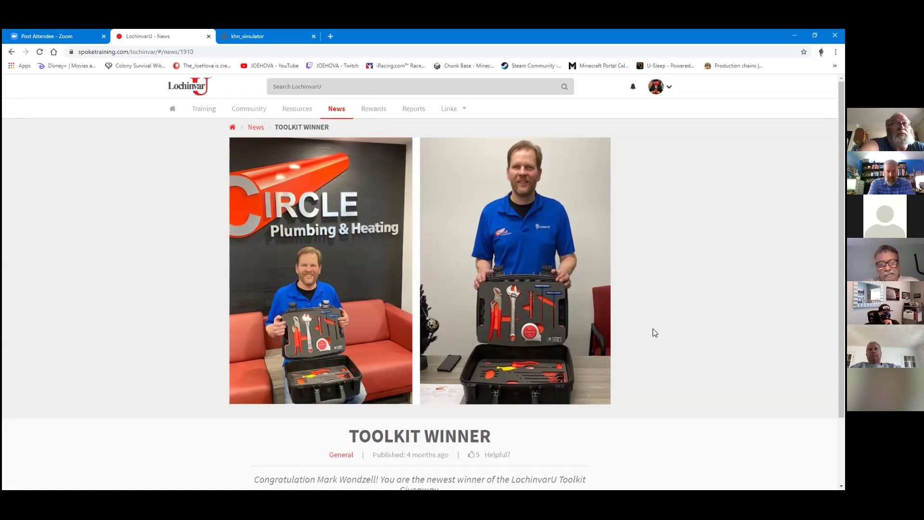
scroll(434, 246, down, 3)
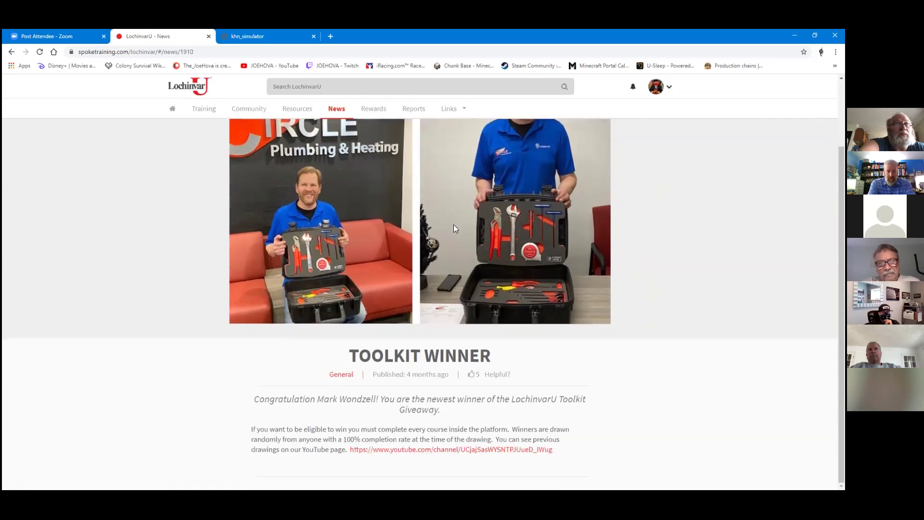
scroll(453, 224, up, 3)
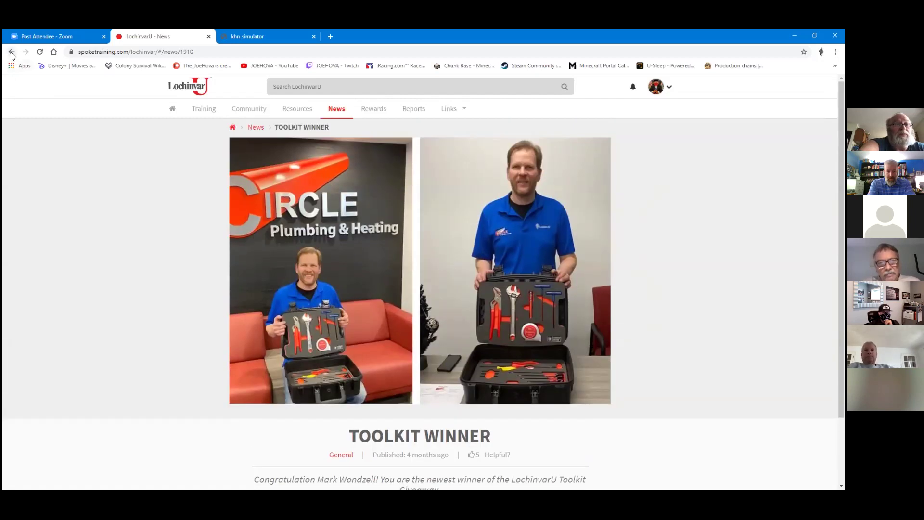
click(11, 51)
scroll(356, 257, down, 2)
scroll(356, 265, down, 10)
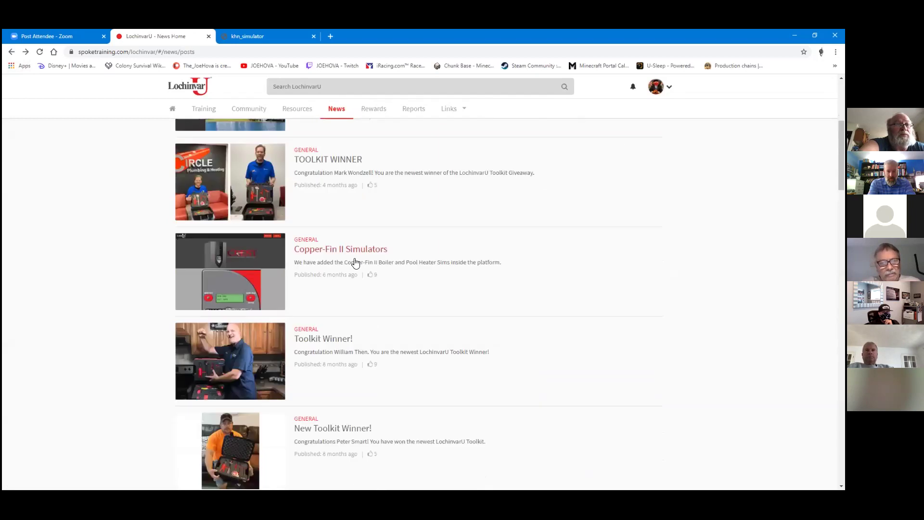
Look through the older toolkit giveaway and simulator posts in the news list, then return to the latest posts
scroll(288, 260, down, 8)
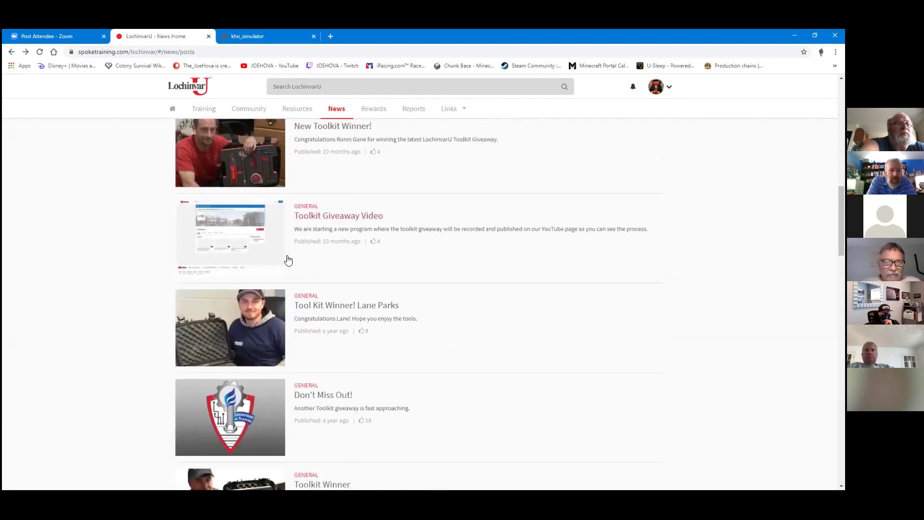
scroll(286, 259, down, 8)
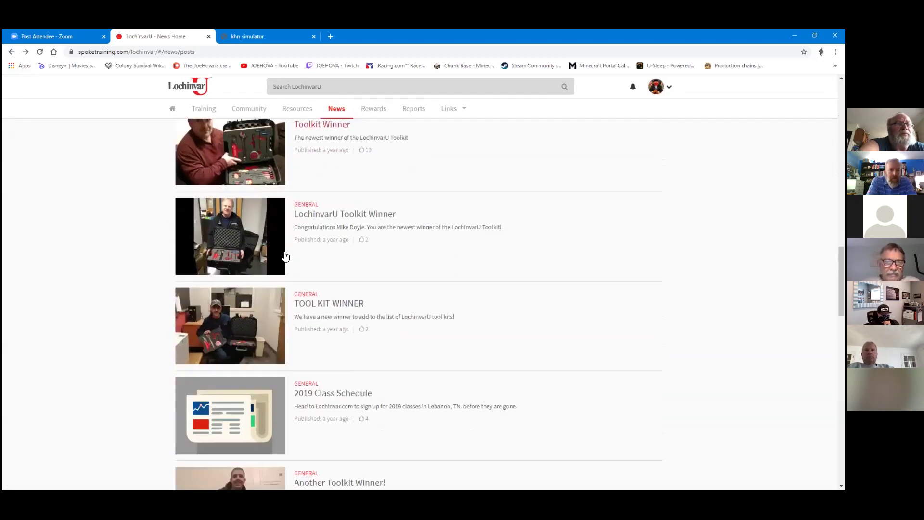
scroll(284, 253, down, 2)
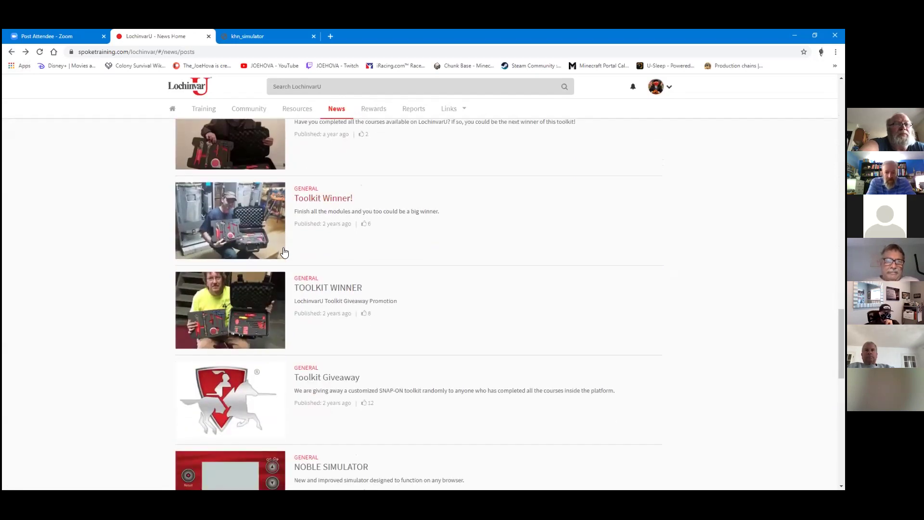
scroll(332, 246, up, 3)
scroll(341, 250, up, 15)
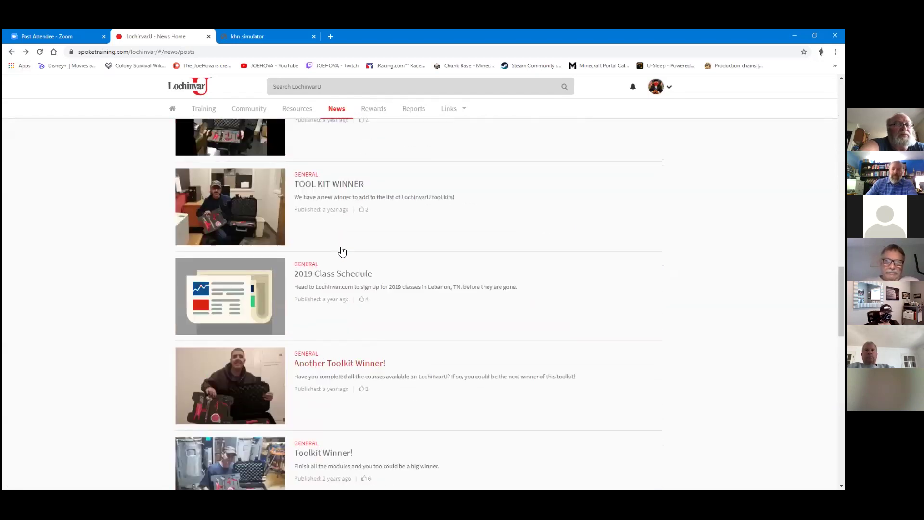
scroll(341, 251, up, 10)
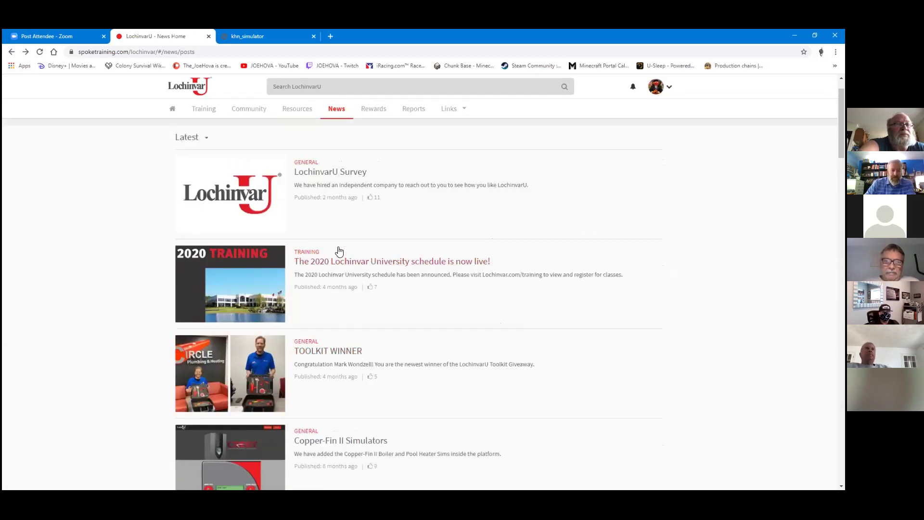
scroll(326, 272, up, 2)
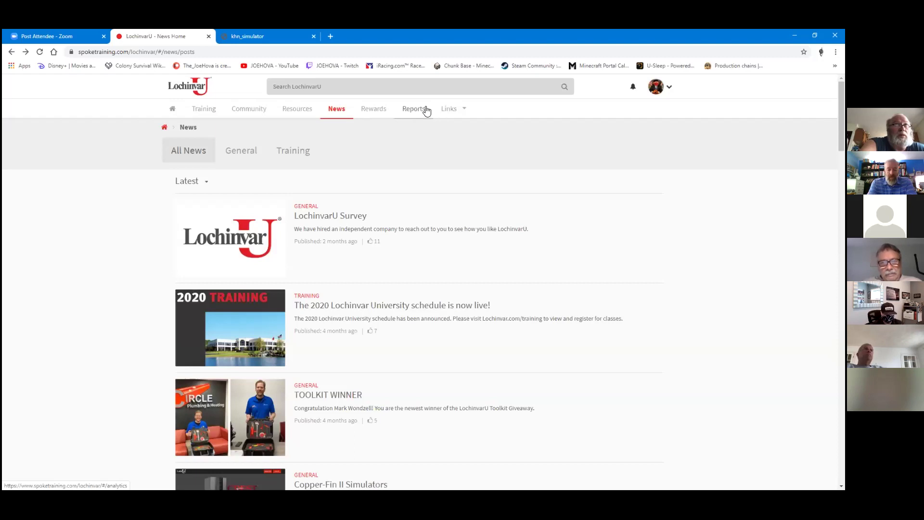
Open the reports and examine the LochinvarU Logins chart, its filters and the table of logins per user
click(422, 109)
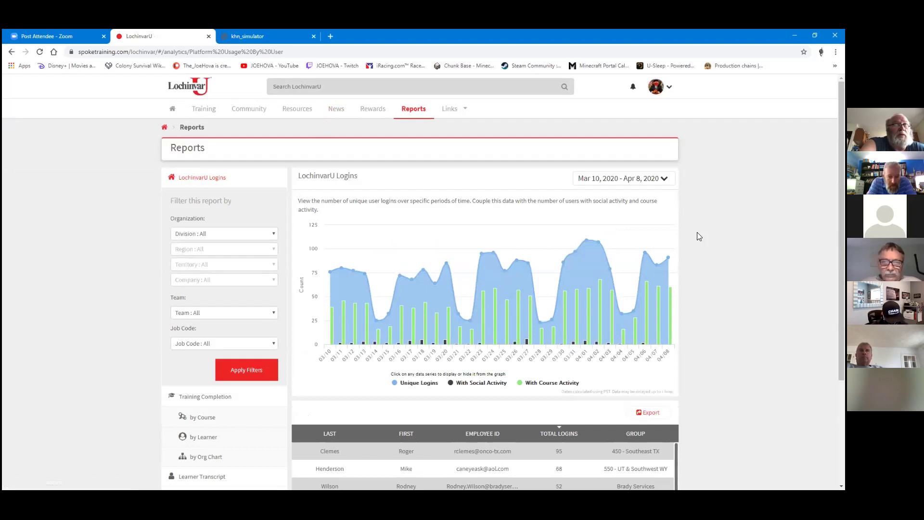
scroll(696, 232, down, 3)
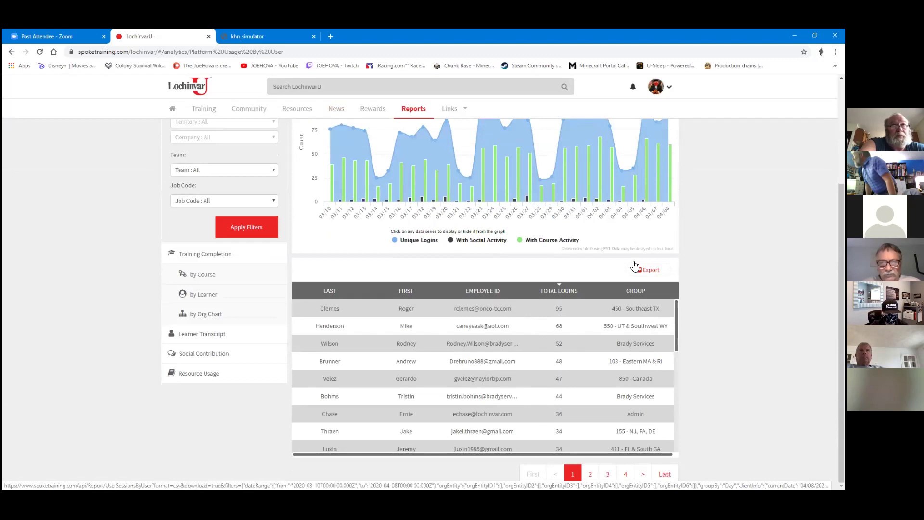
scroll(568, 231, up, 2)
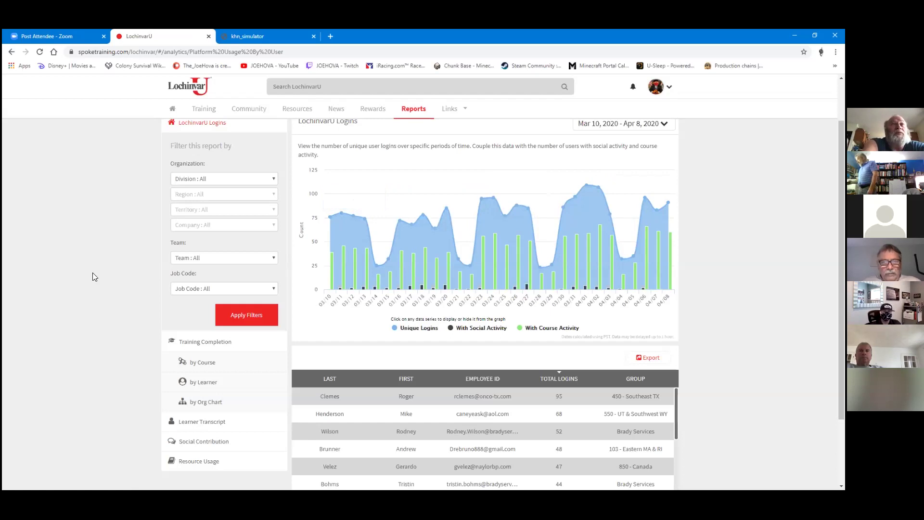
scroll(93, 273, down, 2)
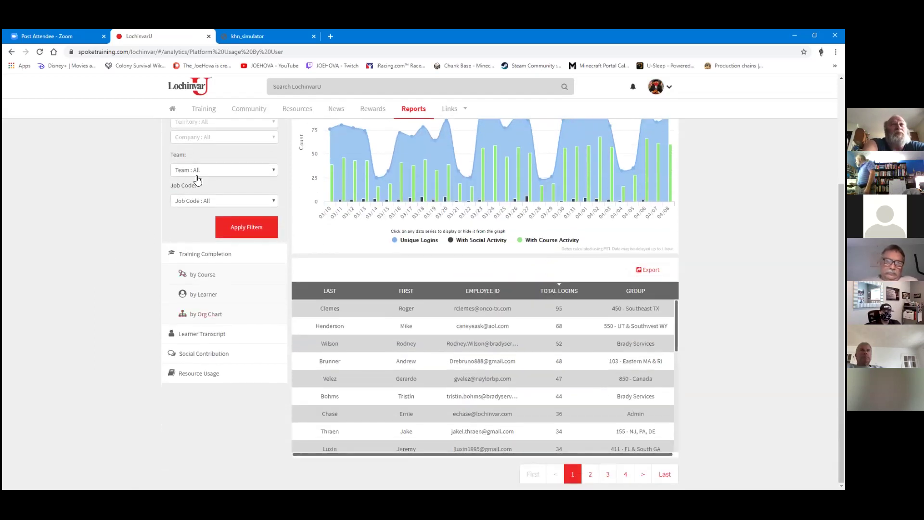
Open the Learner Transcript report and view the individual transcript of the first learner in the Learner Data table
click(207, 335)
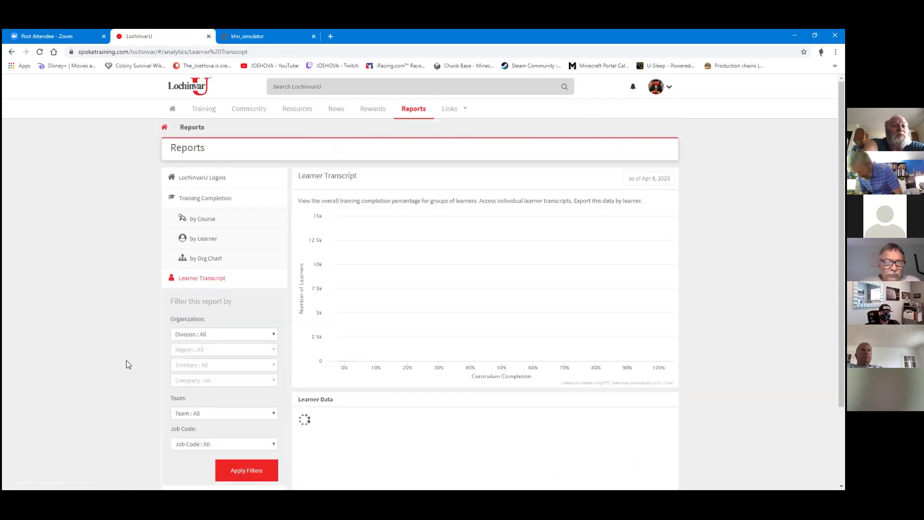
scroll(124, 272, down, 2)
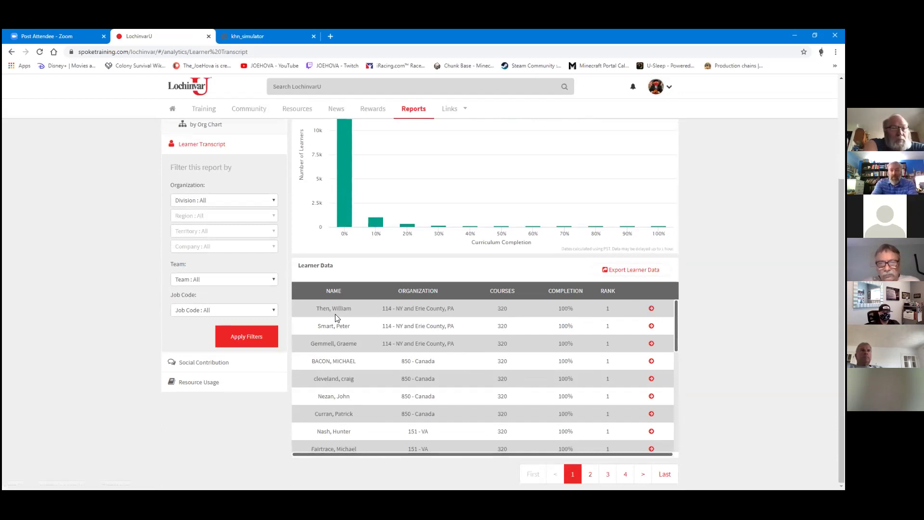
click(652, 309)
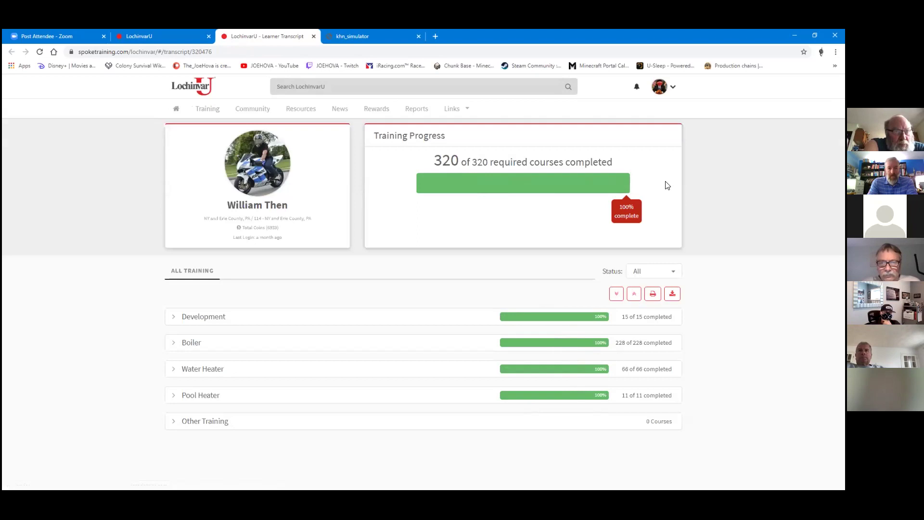
Examine the learner's Knight Fire Tube Boiler course results under Boiler and view the options for the Heat Exchanger Access and Cleaning course
click(201, 344)
scroll(385, 332, down, 3)
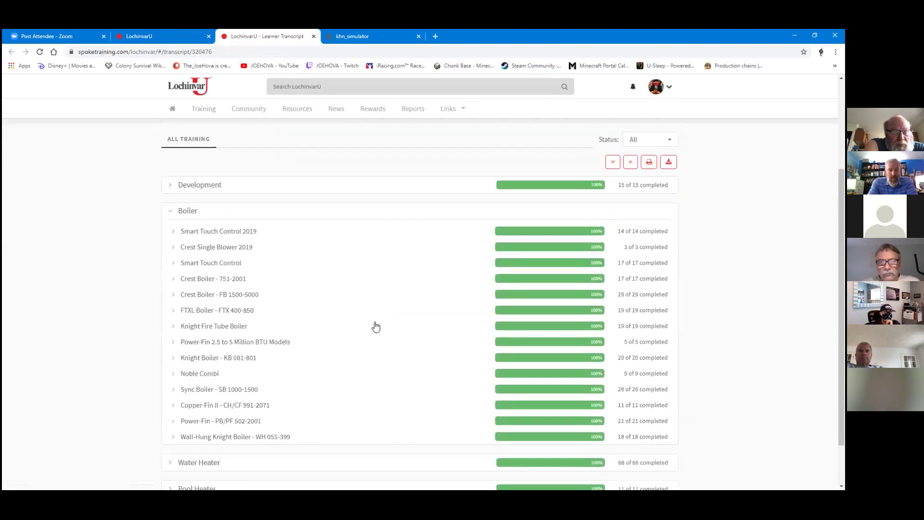
click(216, 326)
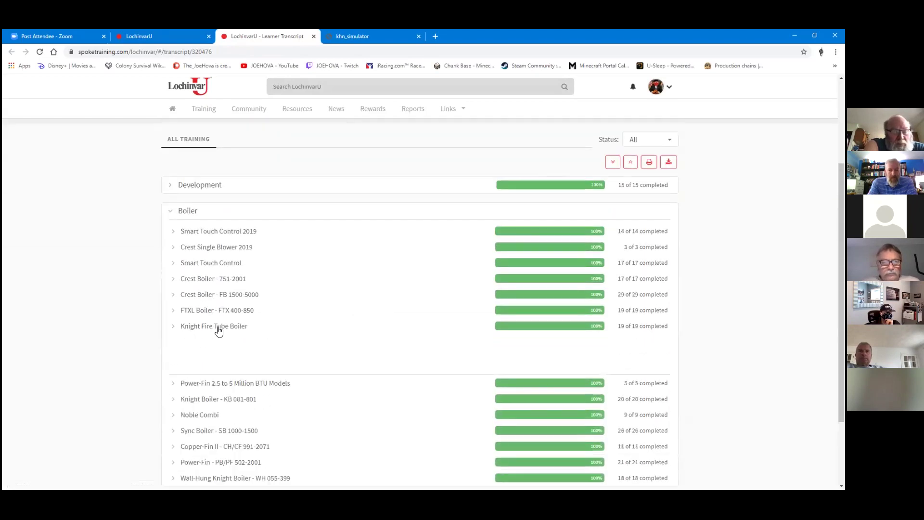
scroll(473, 303, down, 3)
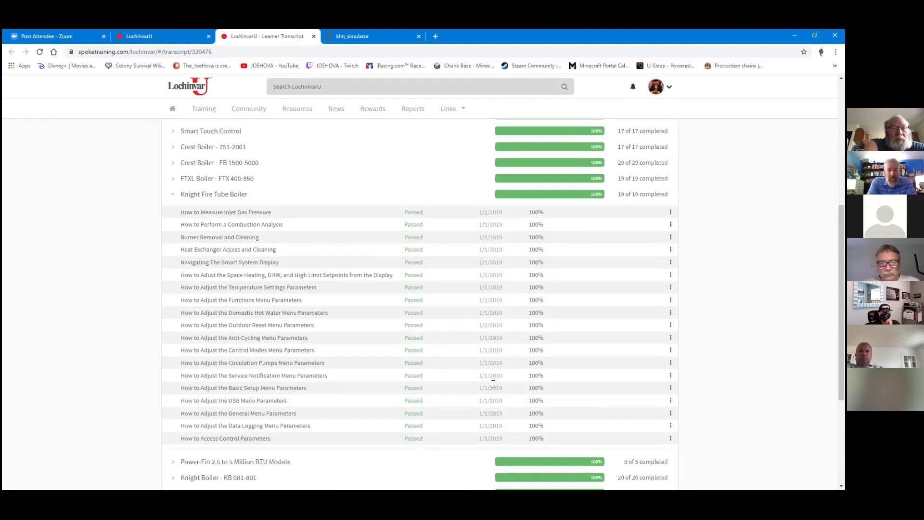
click(671, 250)
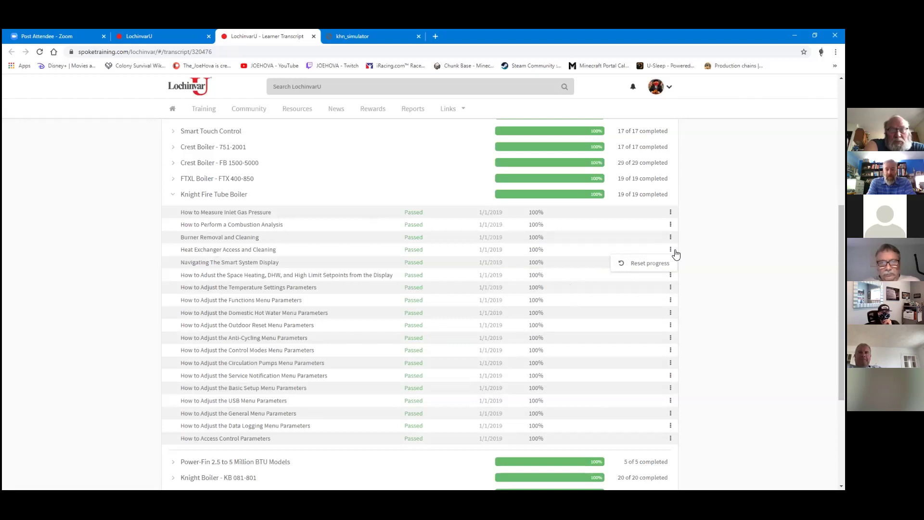
click(701, 223)
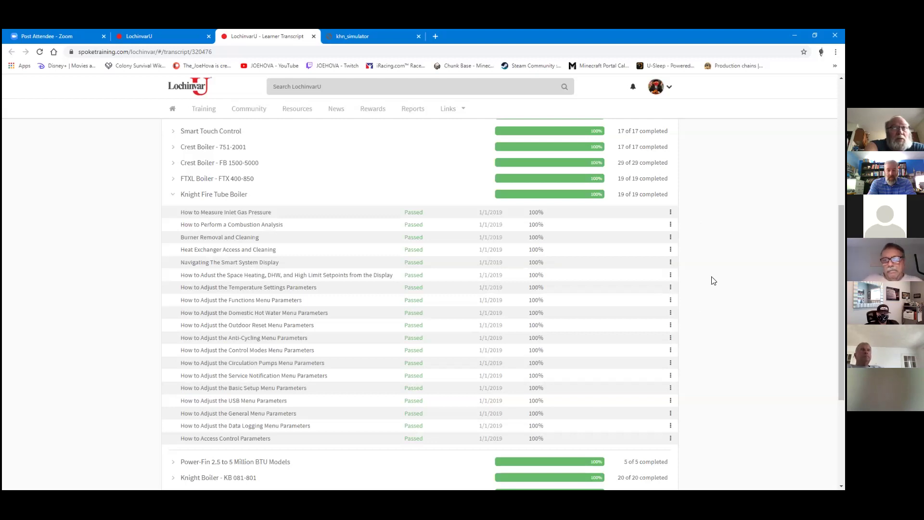
Leave the learner's transcript for the home dashboard and look over its Next Up course and trending community posts
scroll(400, 209, up, 4)
scroll(403, 210, up, 2)
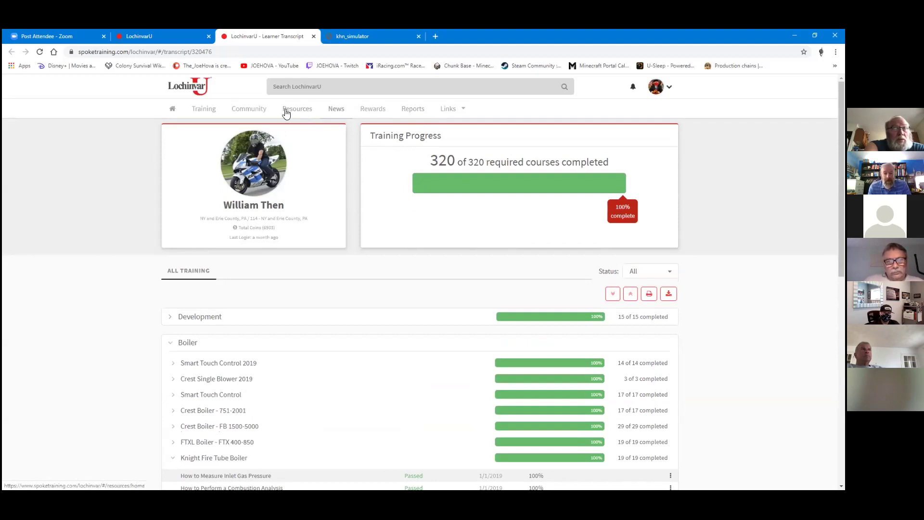
click(173, 110)
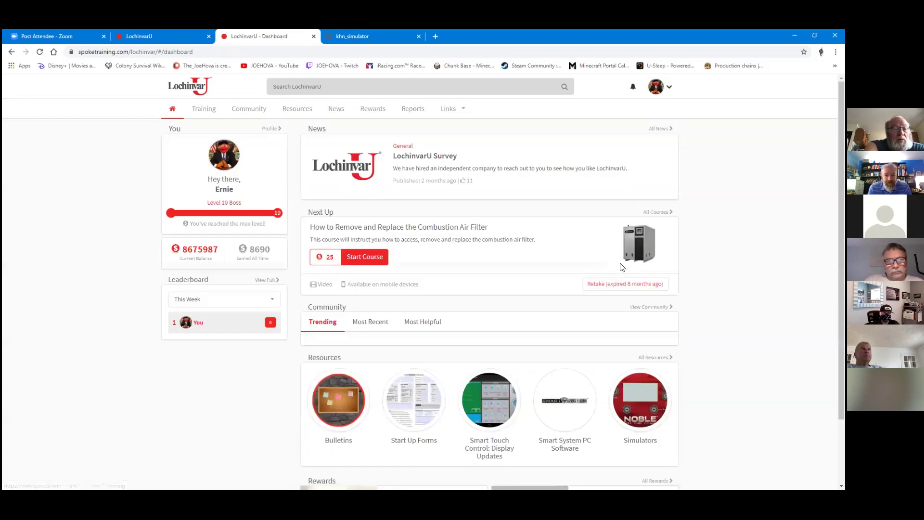
scroll(700, 292, down, 2)
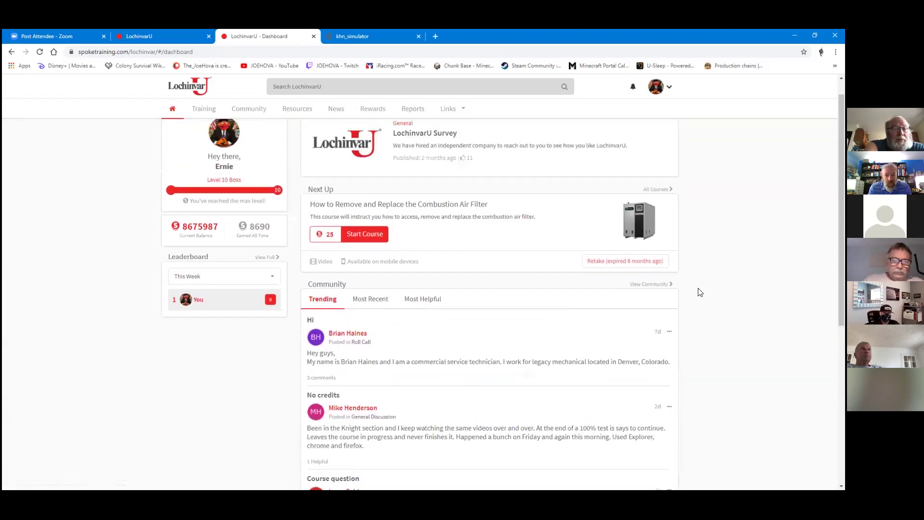